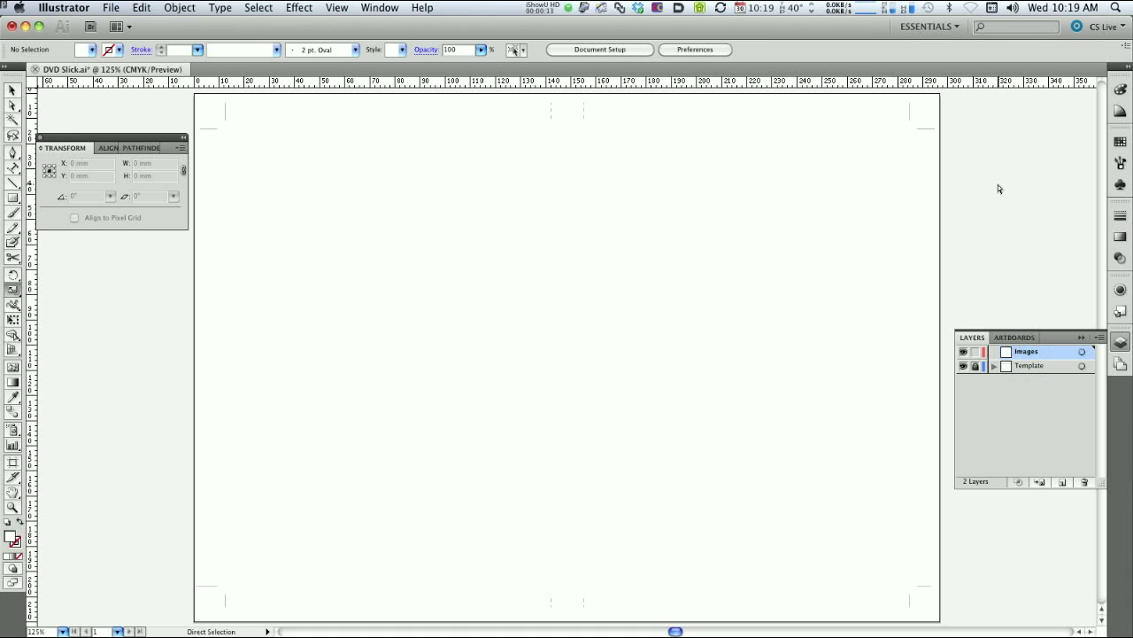
# - Display the DVD slick template in outline view and save the document
pyautogui.press('super+y')
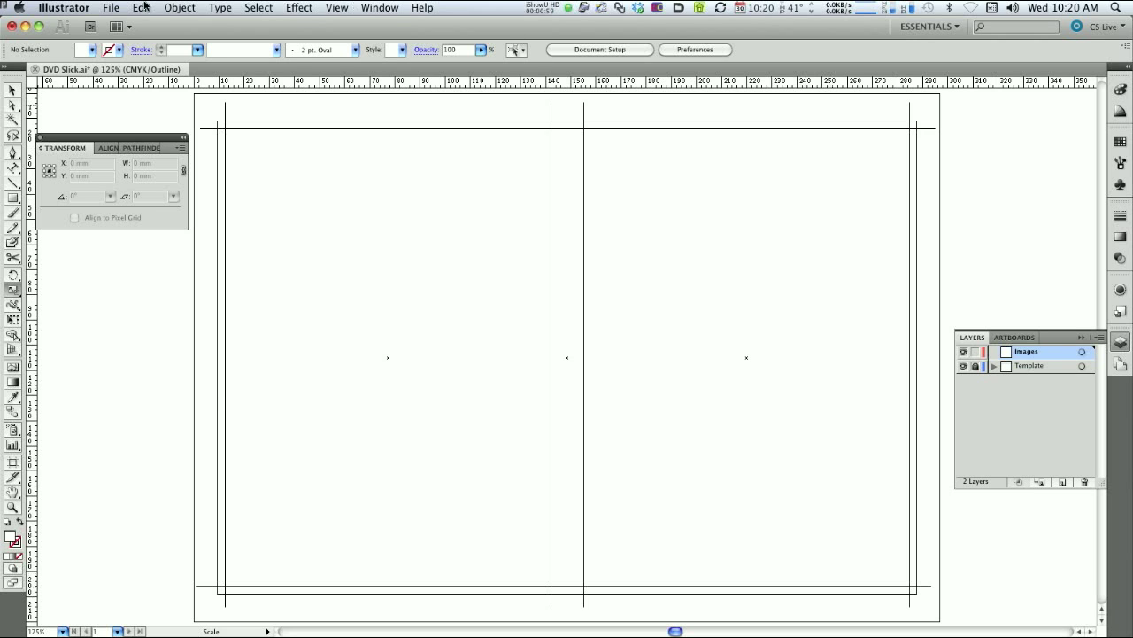
pyautogui.click(111, 7)
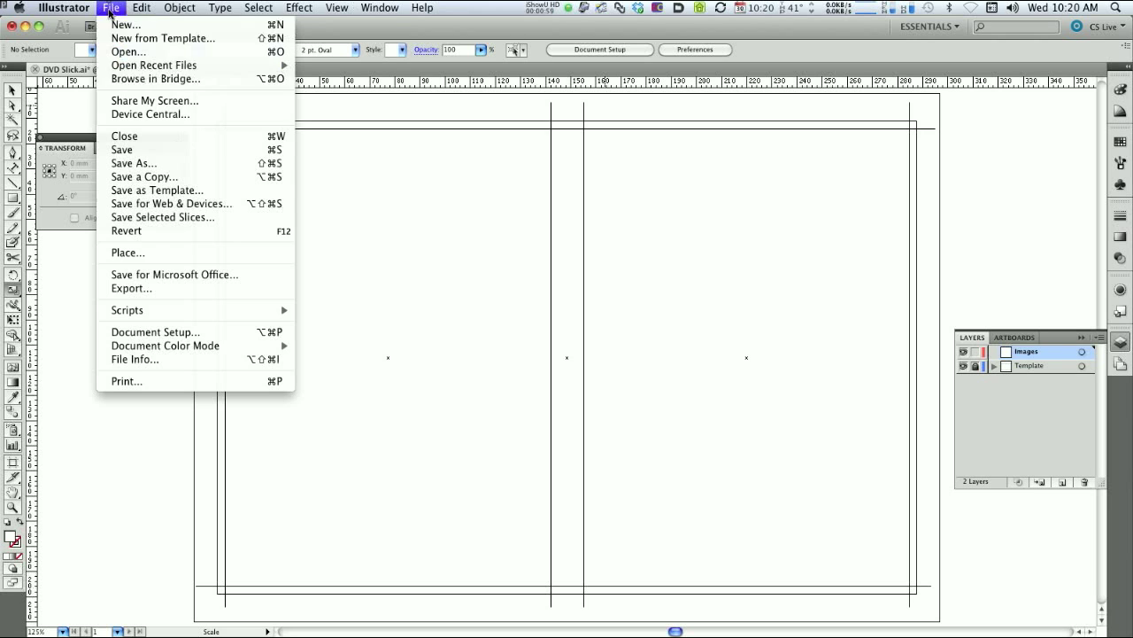
pyautogui.click(119, 151)
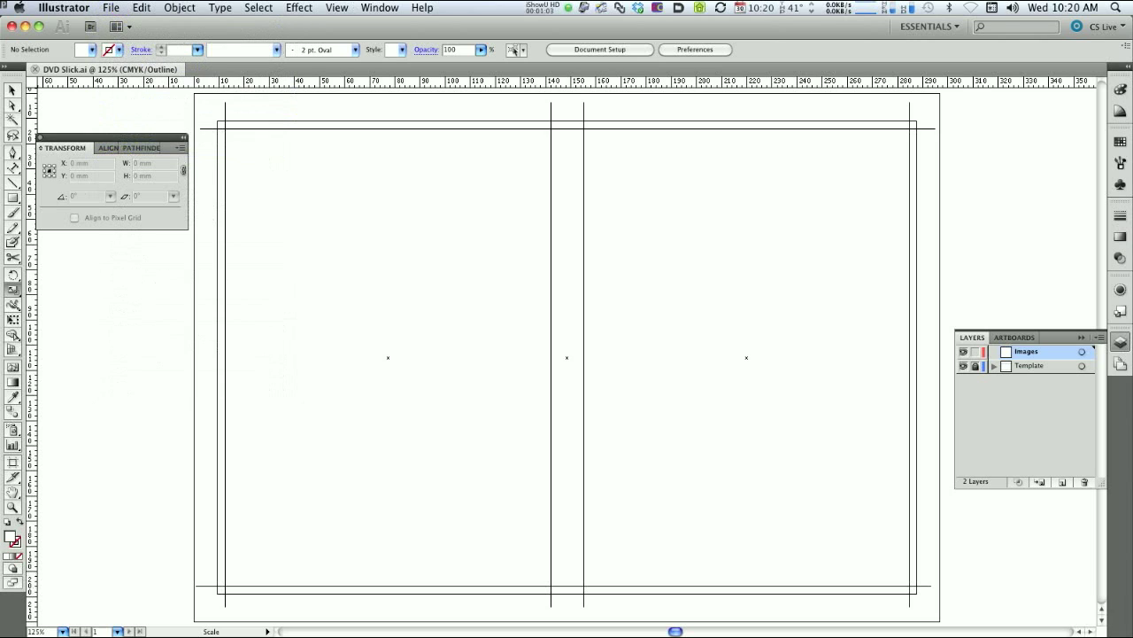
# - Switch to Photoshop and open Cover image.JPG from the DVD Slick Tutorial folder
pyautogui.press('super+Tab')
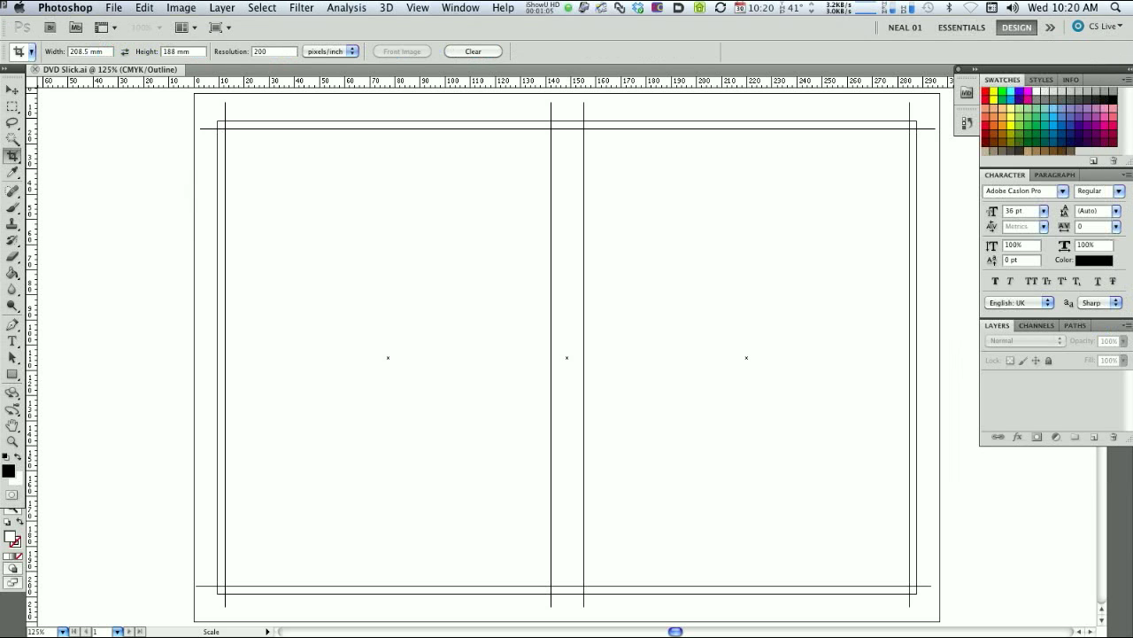
pyautogui.click(108, 7)
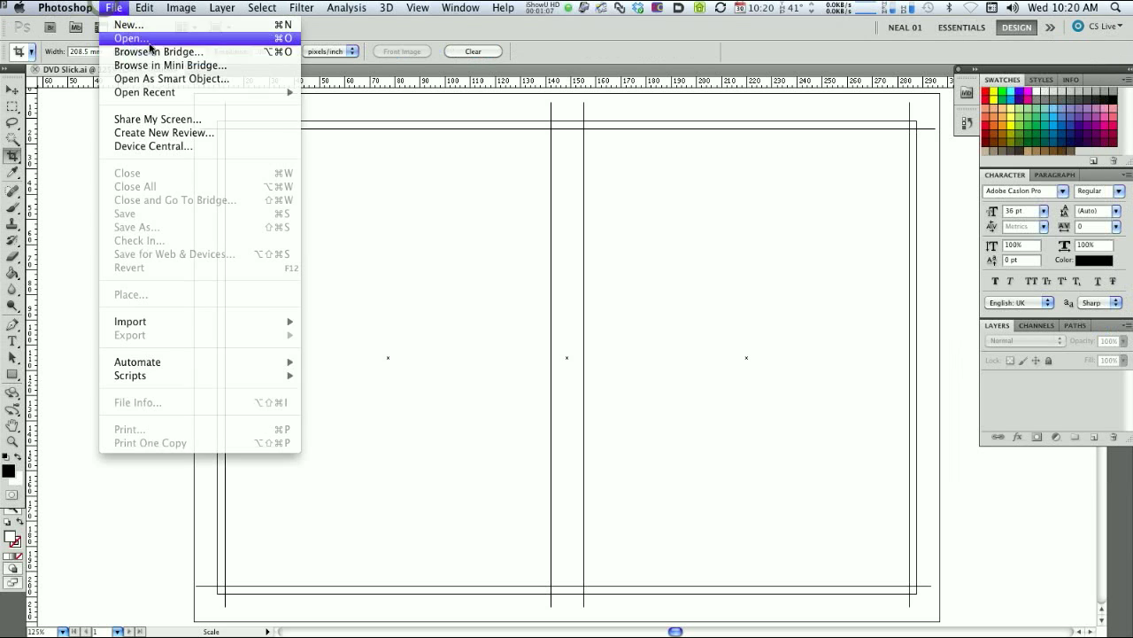
pyautogui.click(149, 40)
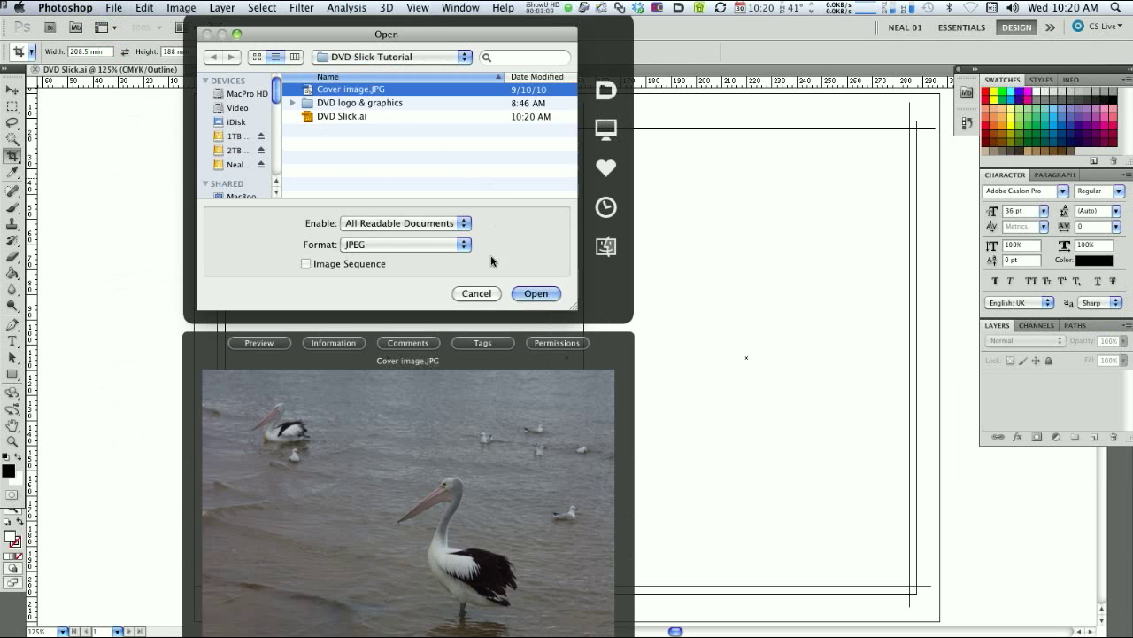
pyautogui.click(536, 294)
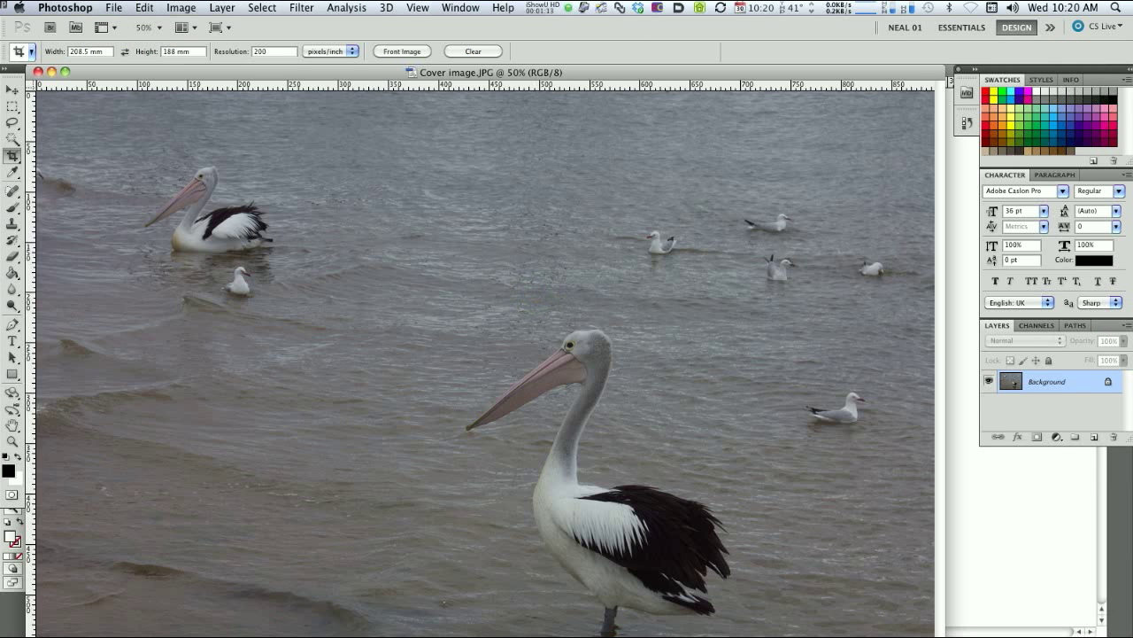
# - Set the crop width to 145.5 mm and check the crop height and resolution values
pyautogui.press('super+minus')
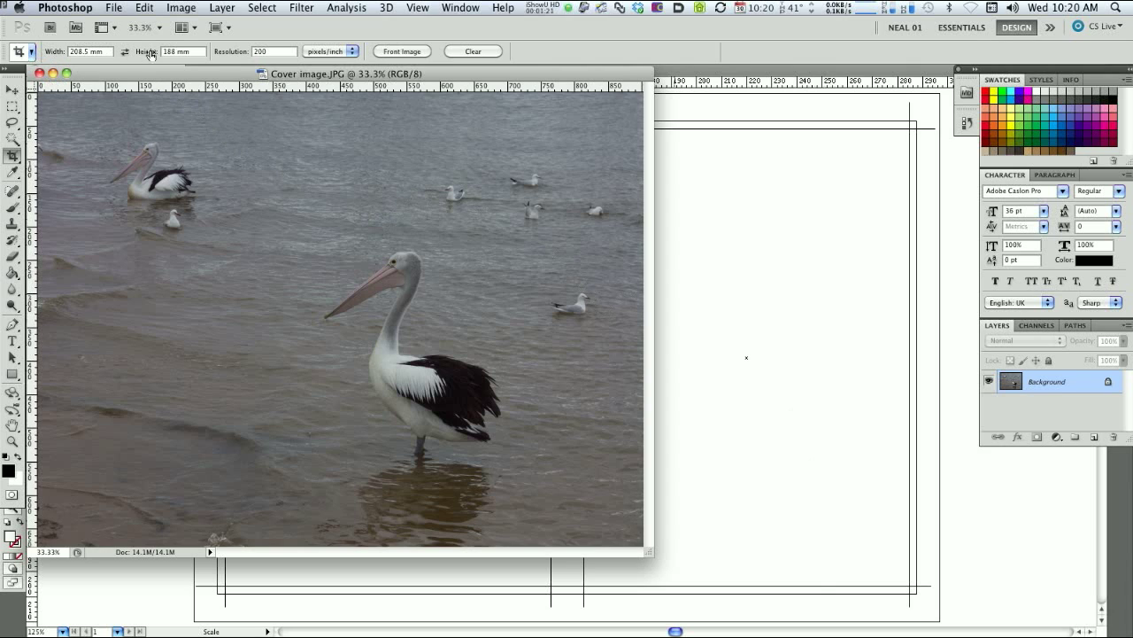
pyautogui.click(96, 51)
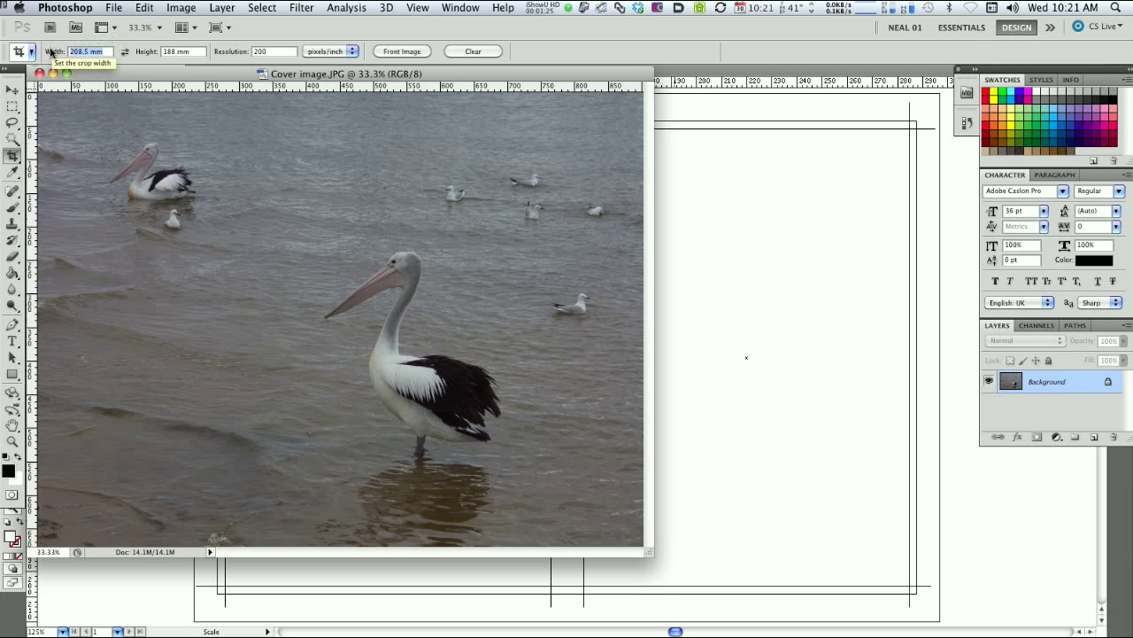
pyautogui.write('145.5')
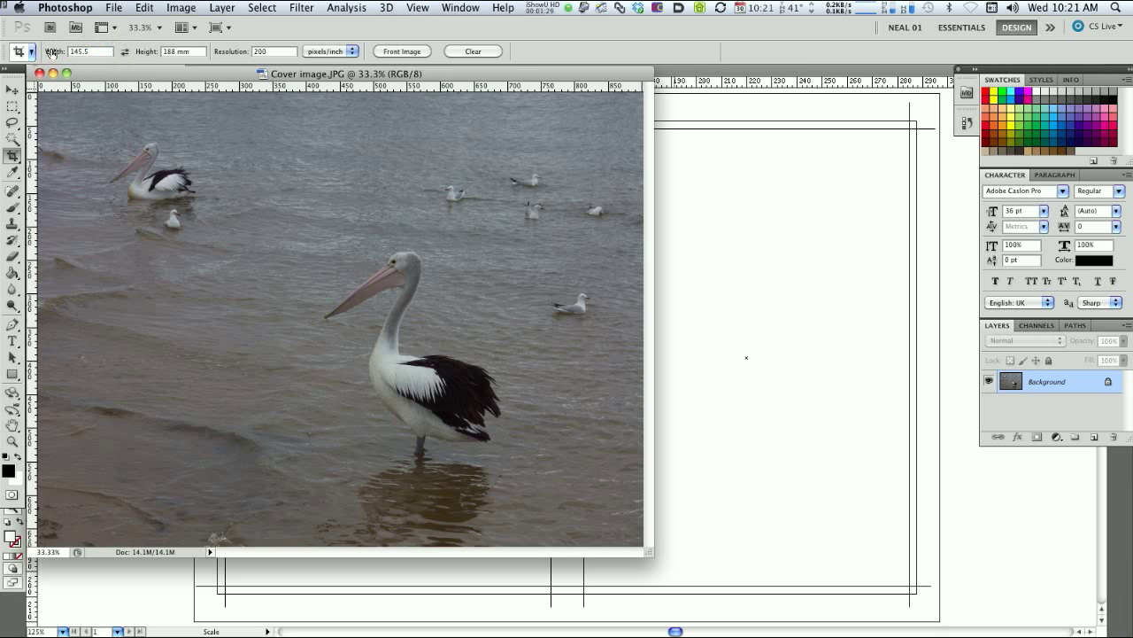
pyautogui.write('mm')
pyautogui.click(188, 52)
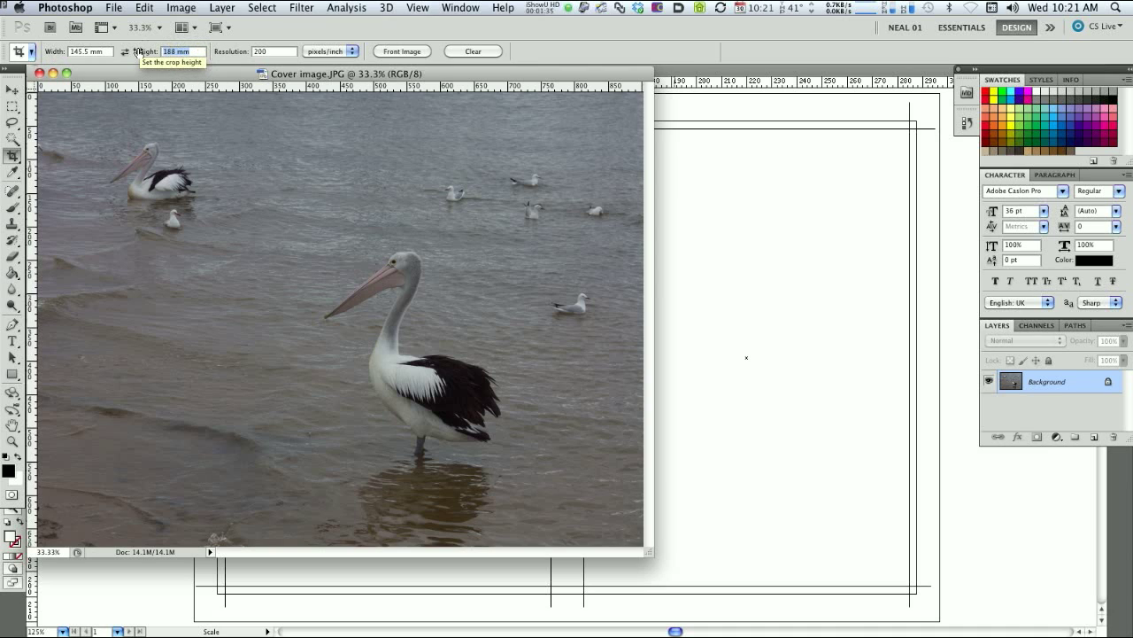
pyautogui.click(277, 52)
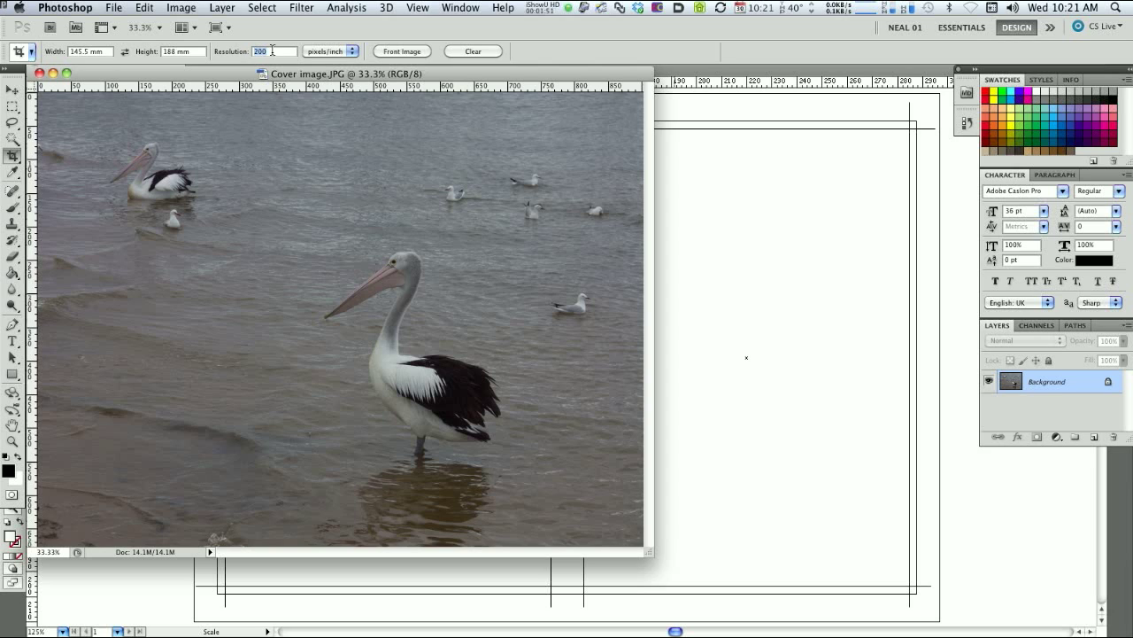
# - Crop the photo at full height around the large pelican and the gulls, excluding the small pelican on the far side
pyautogui.click(253, 94)
pyautogui.moveTo(332, 317); pyautogui.dragTo(603, 550)
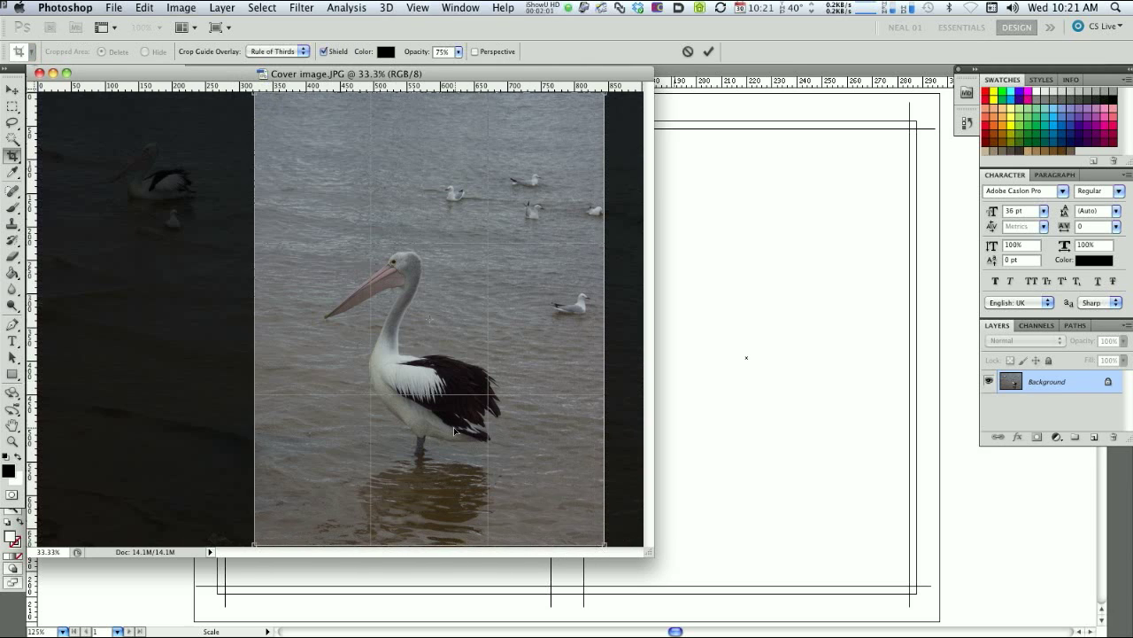
pyautogui.moveTo(308, 190)
pyautogui.mouseDown()
pyautogui.moveTo(333, 191)
pyautogui.moveTo(319, 190)
pyautogui.mouseUp()
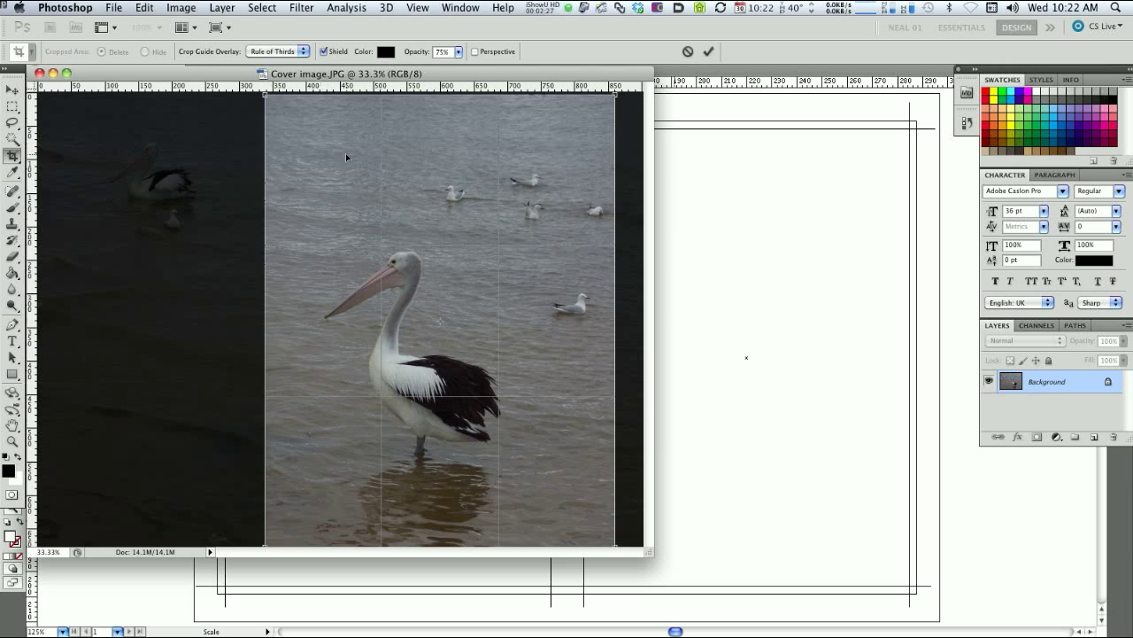
pyautogui.moveTo(331, 161); pyautogui.dragTo(329, 158)
pyautogui.press('Left')
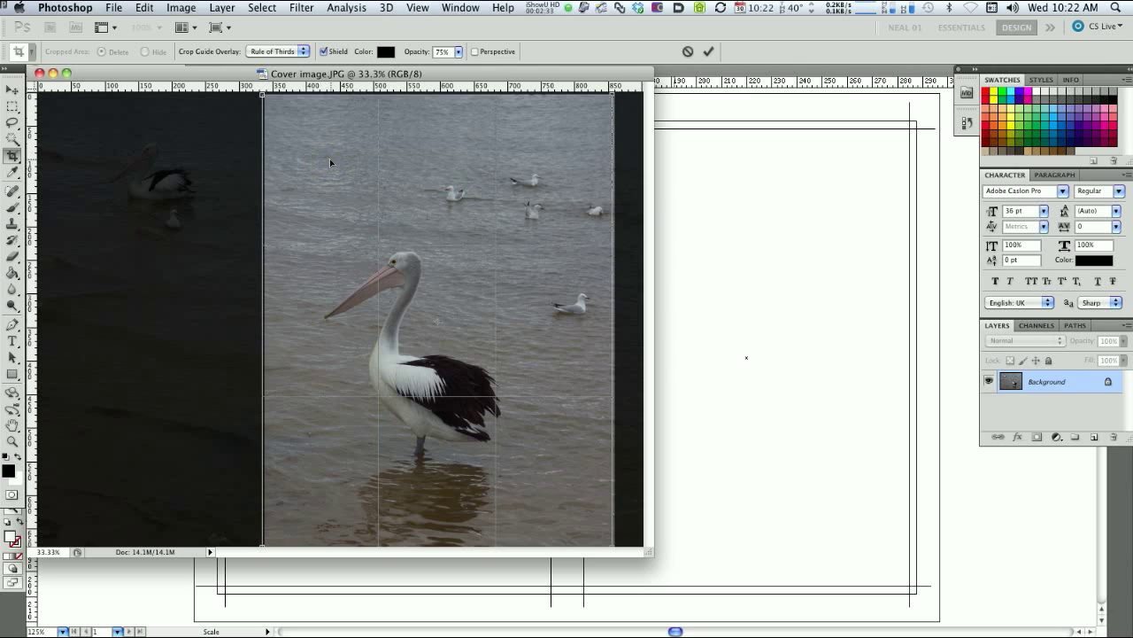
pyautogui.moveTo(330, 158); pyautogui.dragTo(392, 166)
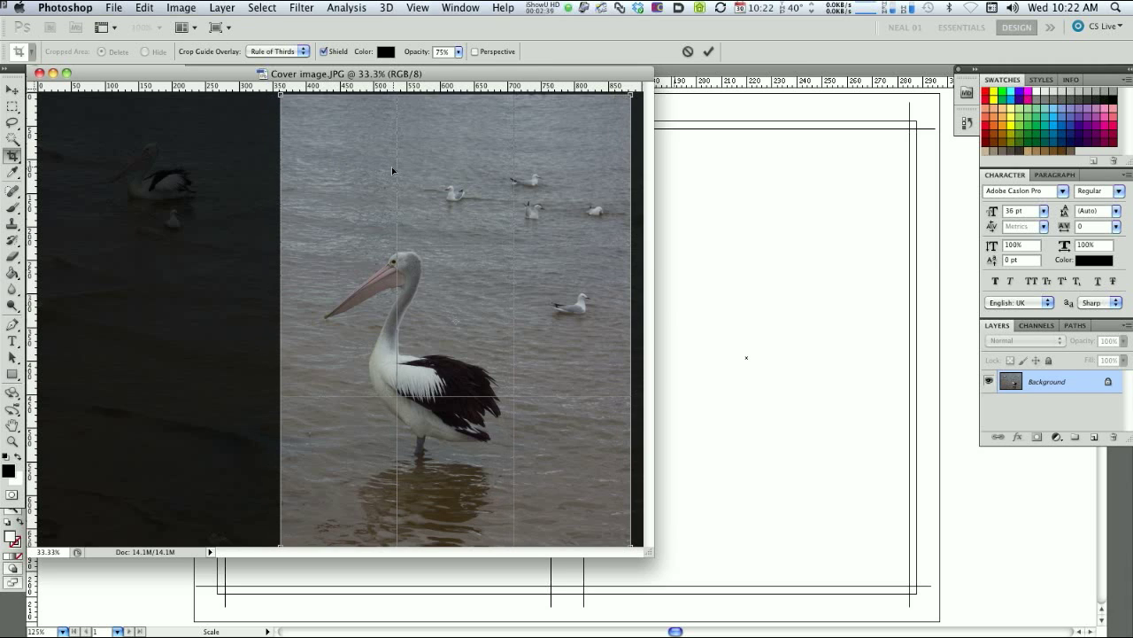
pyautogui.press('Return')
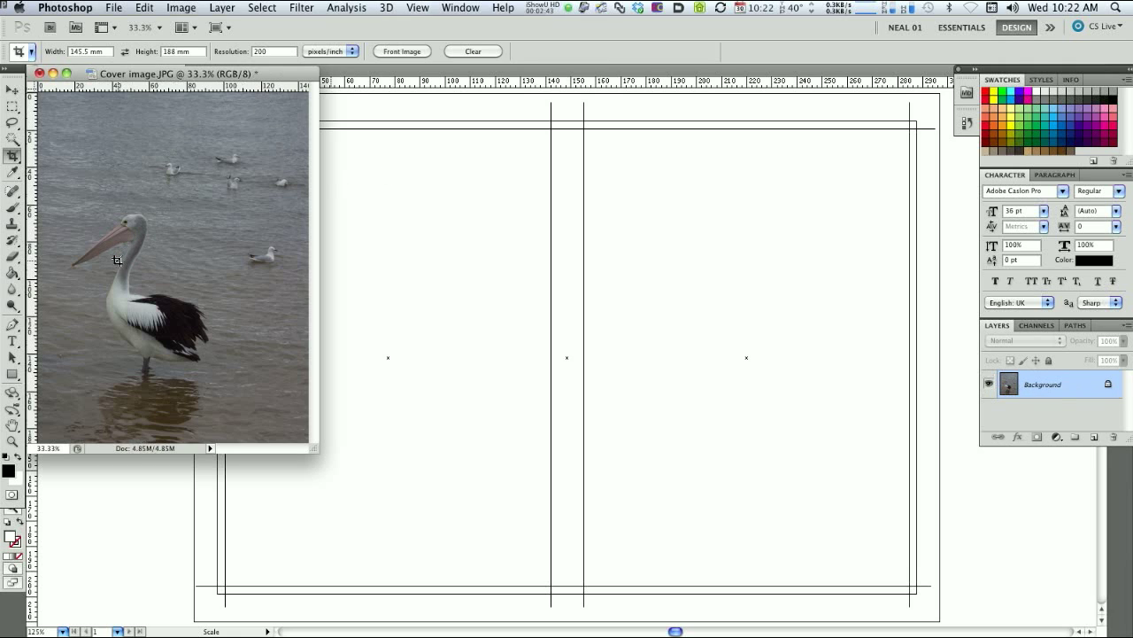
# - Flip the cropped image's canvas horizontally so the pelican faces the other way
pyautogui.click(178, 6)
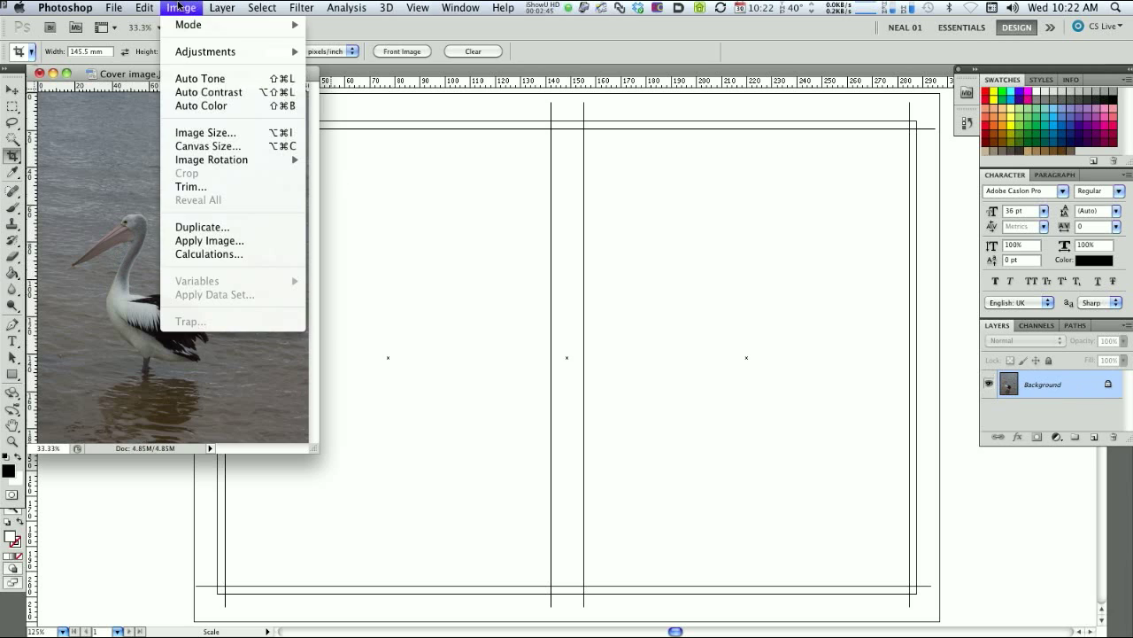
pyautogui.moveTo(178, 161)
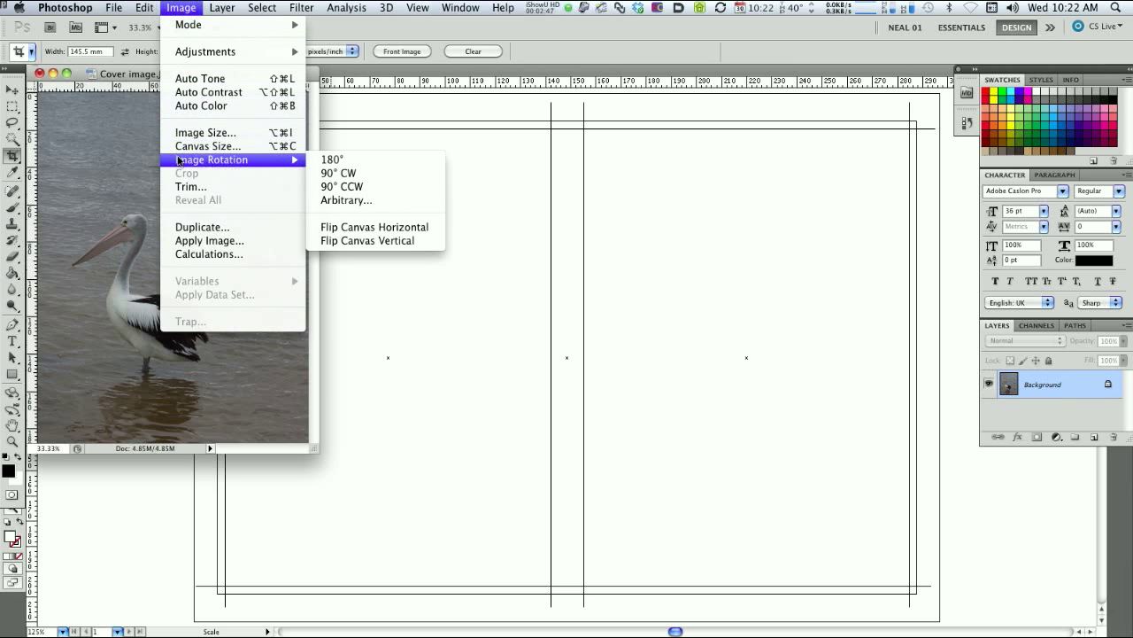
pyautogui.click(416, 230)
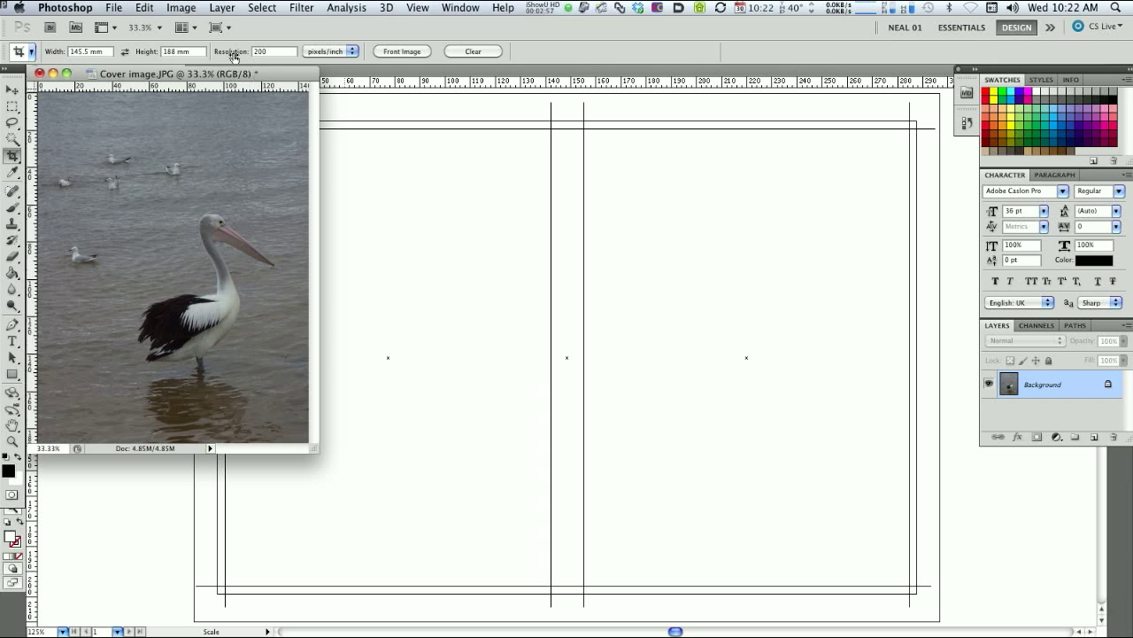
# - Convert the image to CMYK color mode, accepting the U.S. Web Coated (SWOP) v2 profile
pyautogui.click(193, 8)
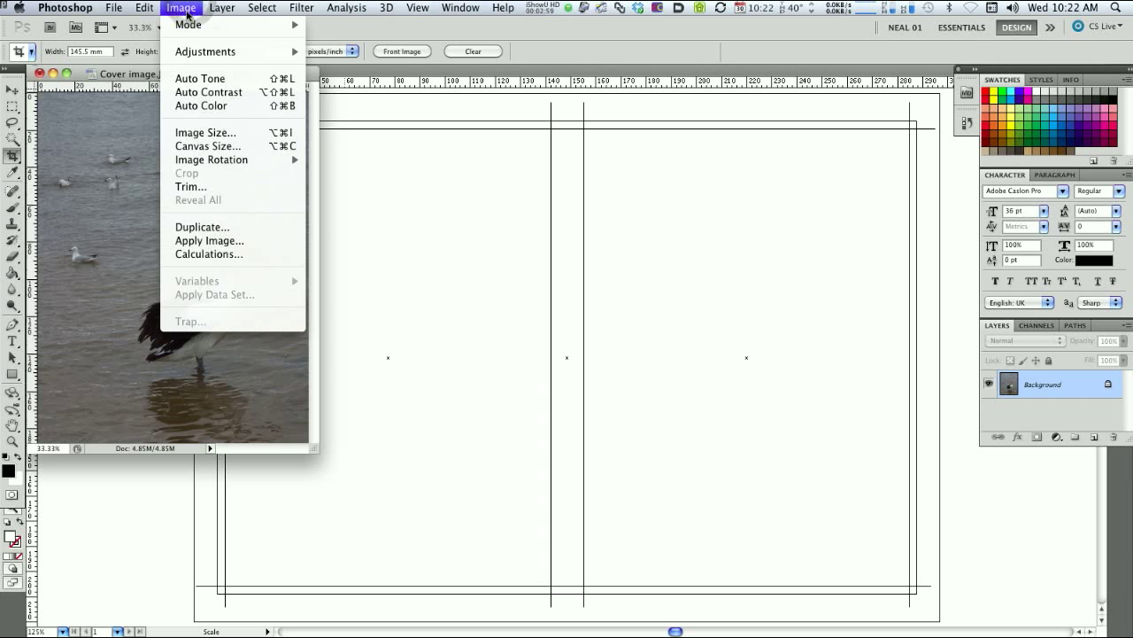
pyautogui.moveTo(232, 25)
pyautogui.click(334, 98)
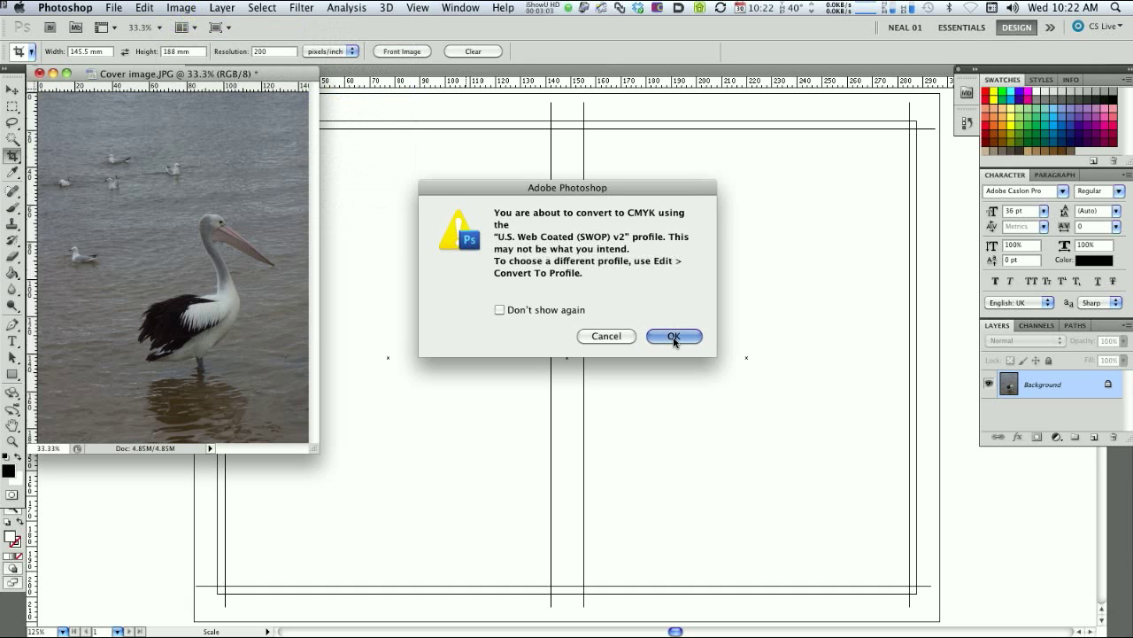
pyautogui.click(673, 337)
# - Check the cropped image's document width, height and resolution in the Image Size settings
pyautogui.click(180, 8)
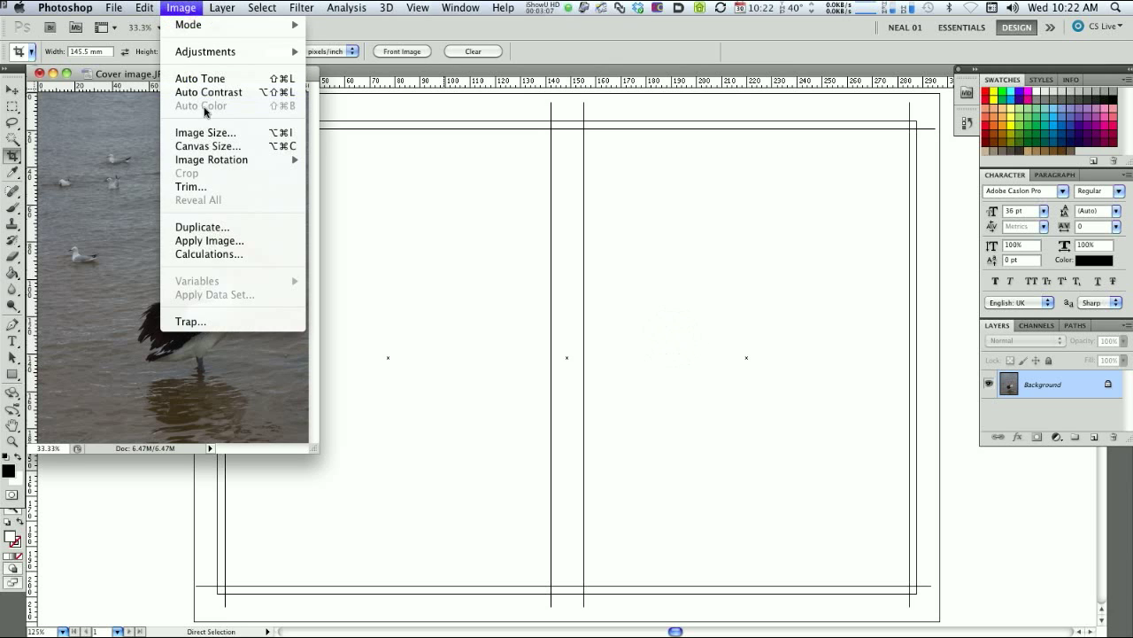
pyautogui.click(213, 135)
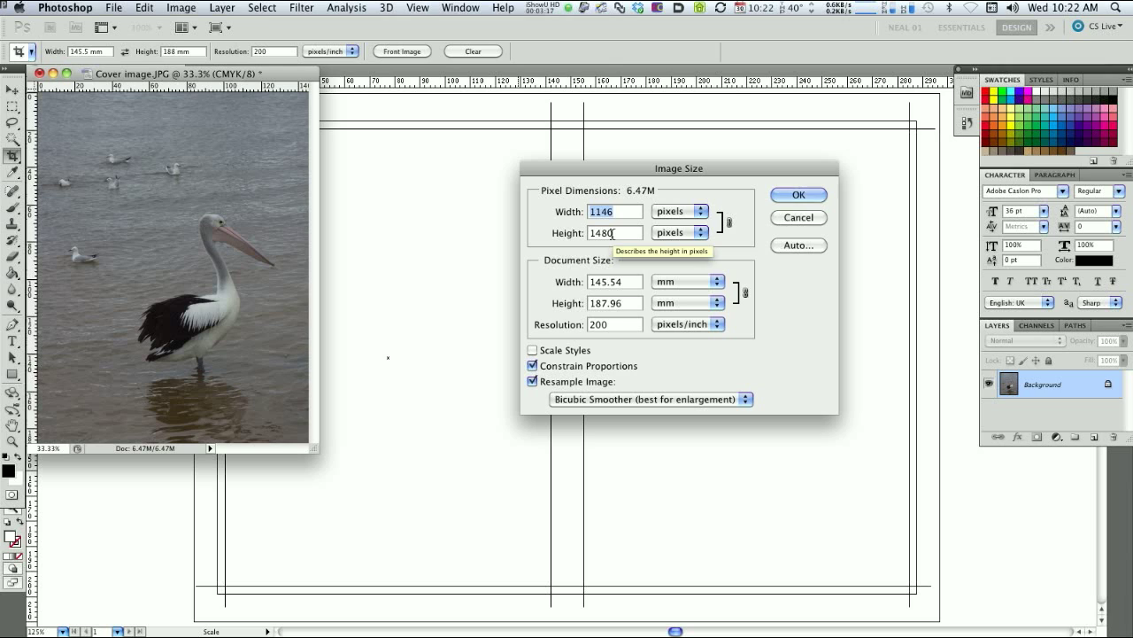
pyautogui.doubleClick(626, 281)
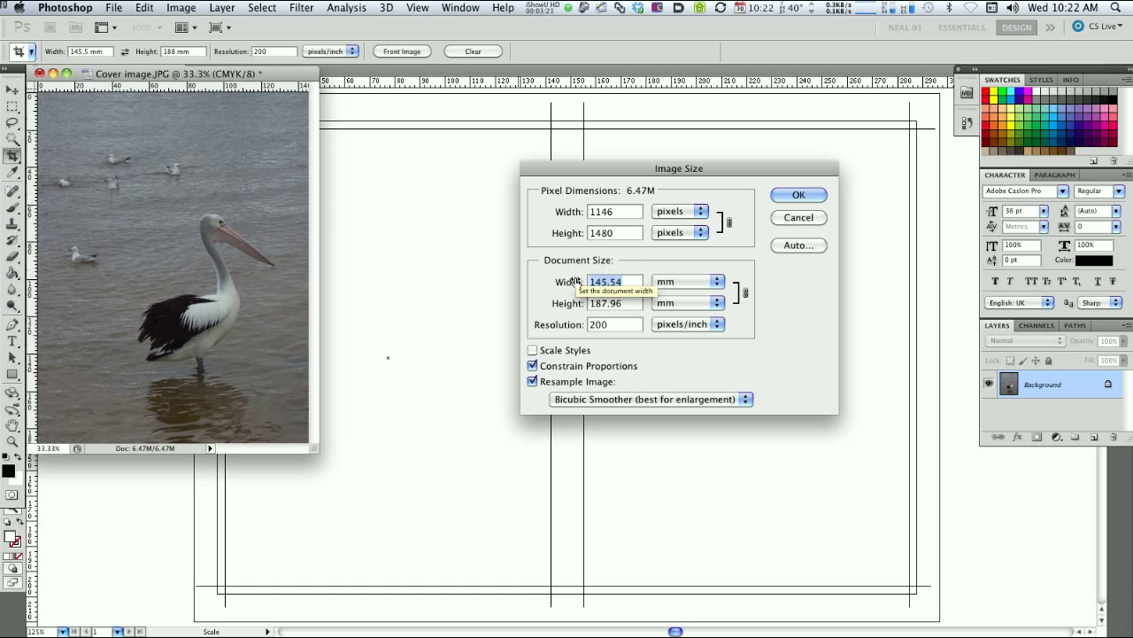
pyautogui.doubleClick(631, 305)
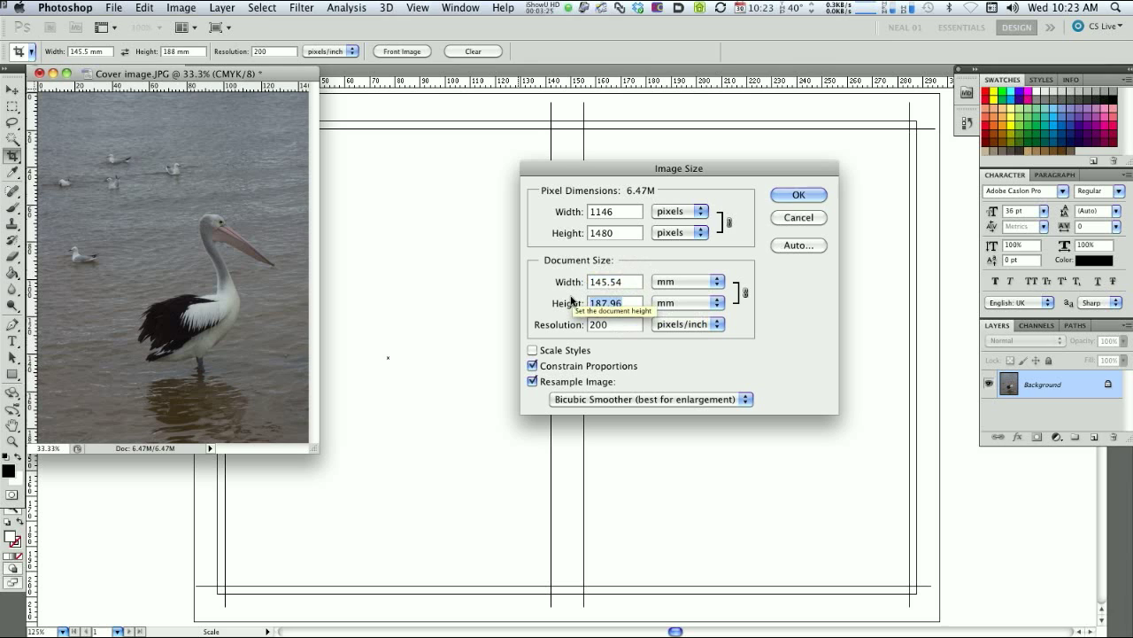
pyautogui.doubleClick(605, 325)
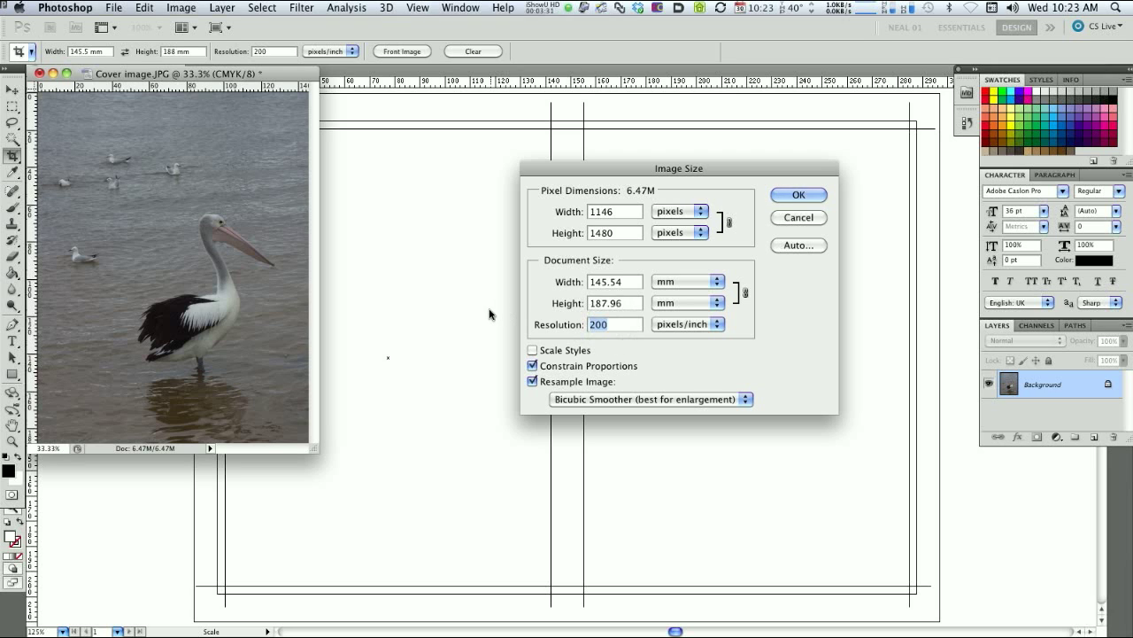
pyautogui.click(792, 193)
# - Save the image as Cover image CMYK.tif in TIFF format with LZW compression and the color profile embedded, and close it
pyautogui.click(149, 7)
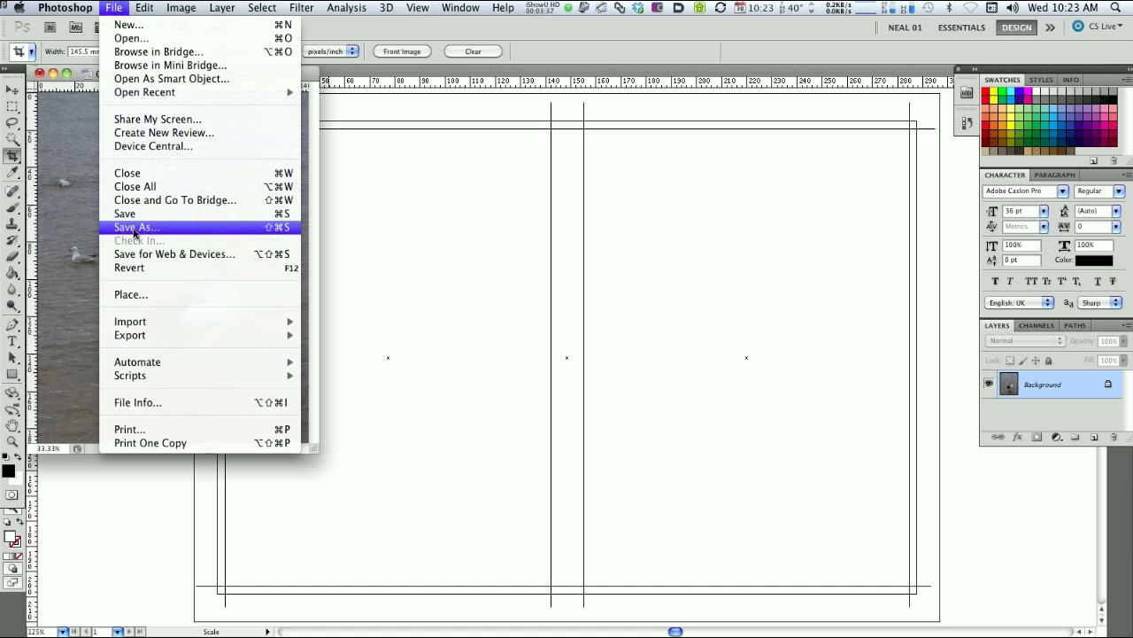
pyautogui.click(147, 228)
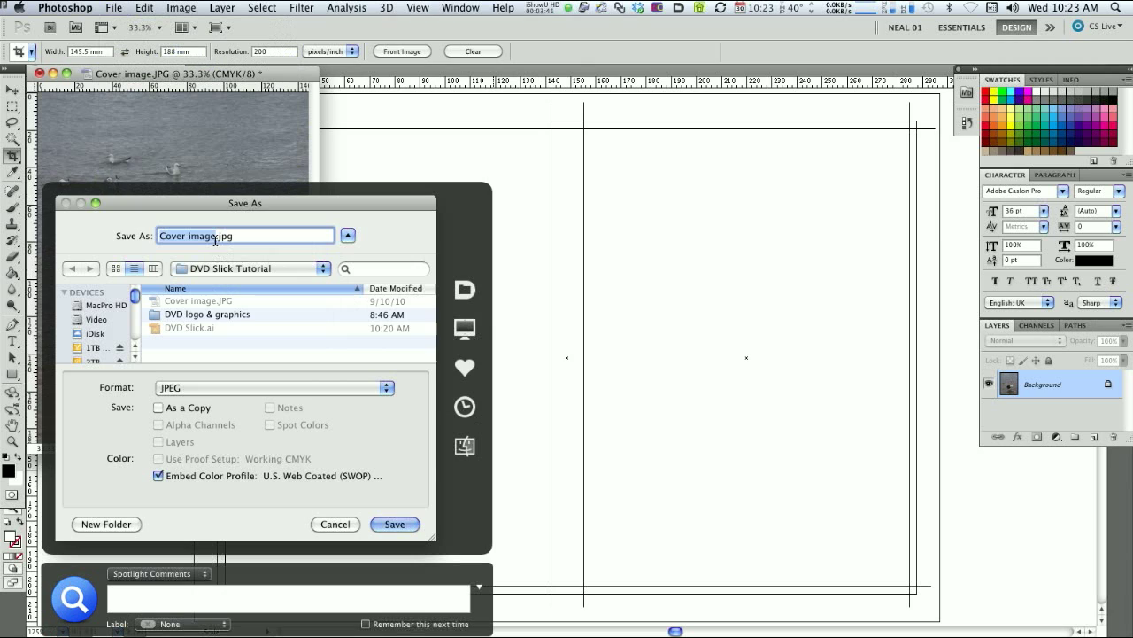
pyautogui.click(213, 236)
pyautogui.write('CMYK')
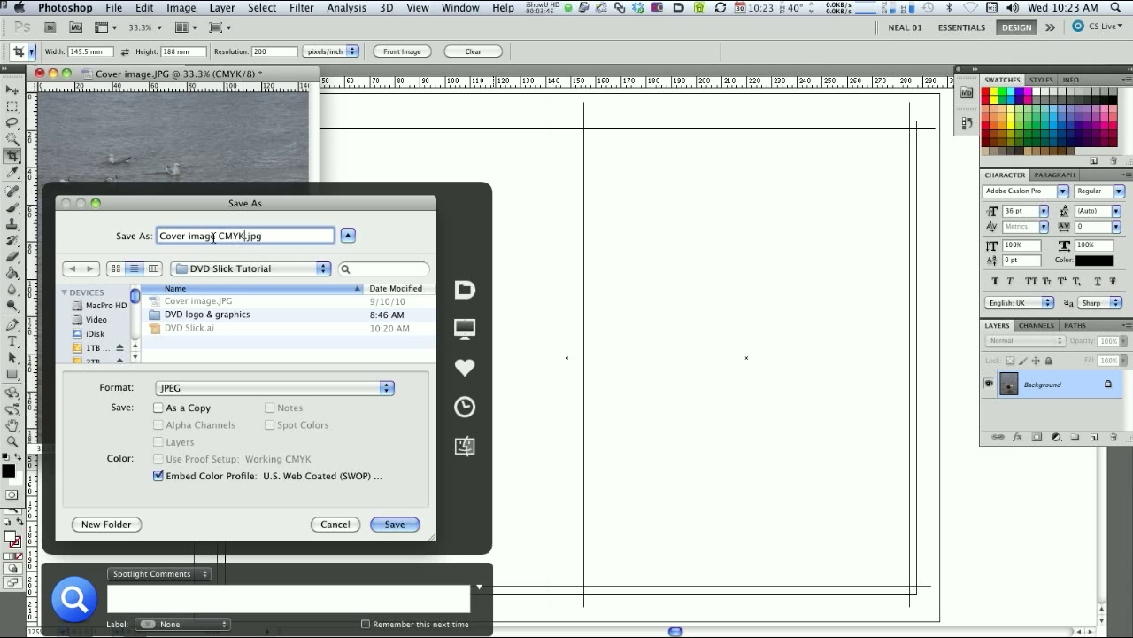
pyautogui.click(302, 393)
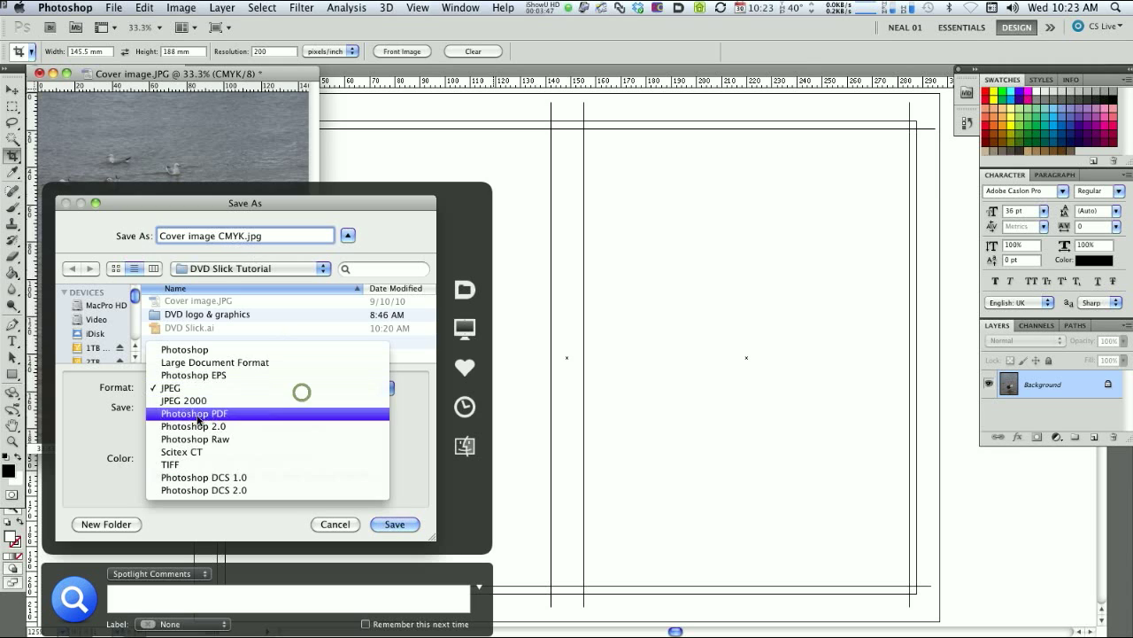
pyautogui.click(176, 464)
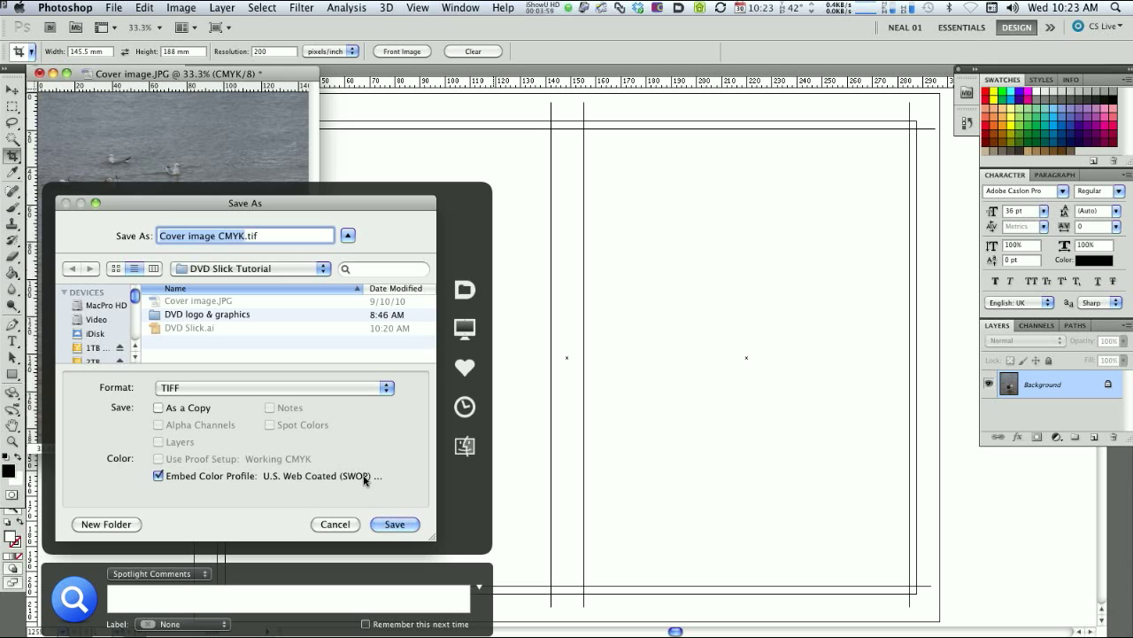
pyautogui.click(399, 524)
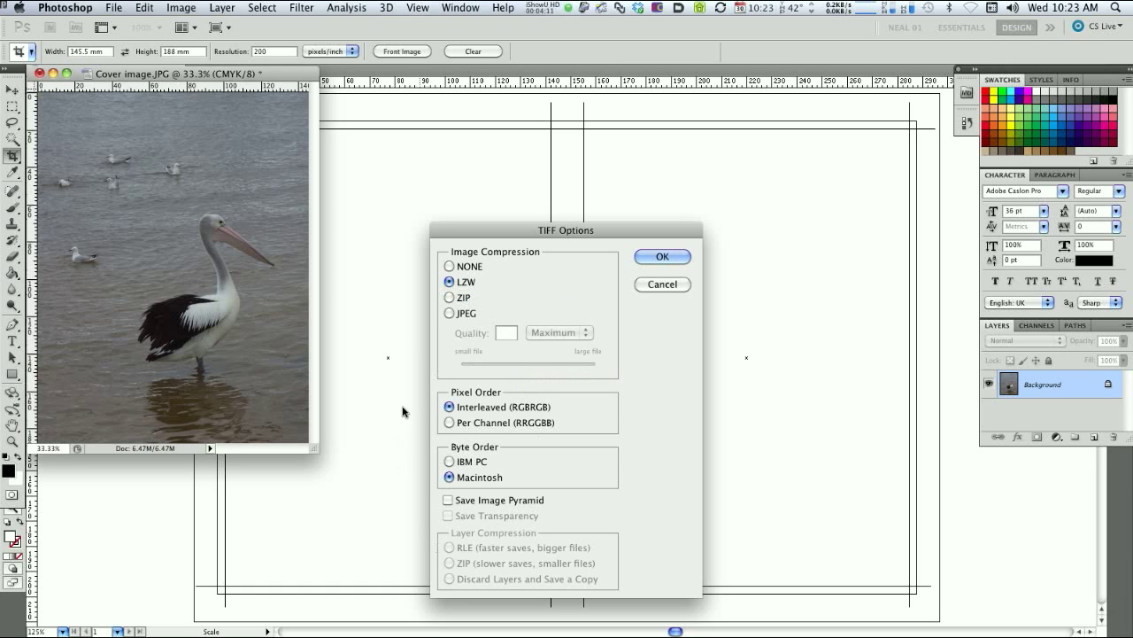
pyautogui.click(664, 255)
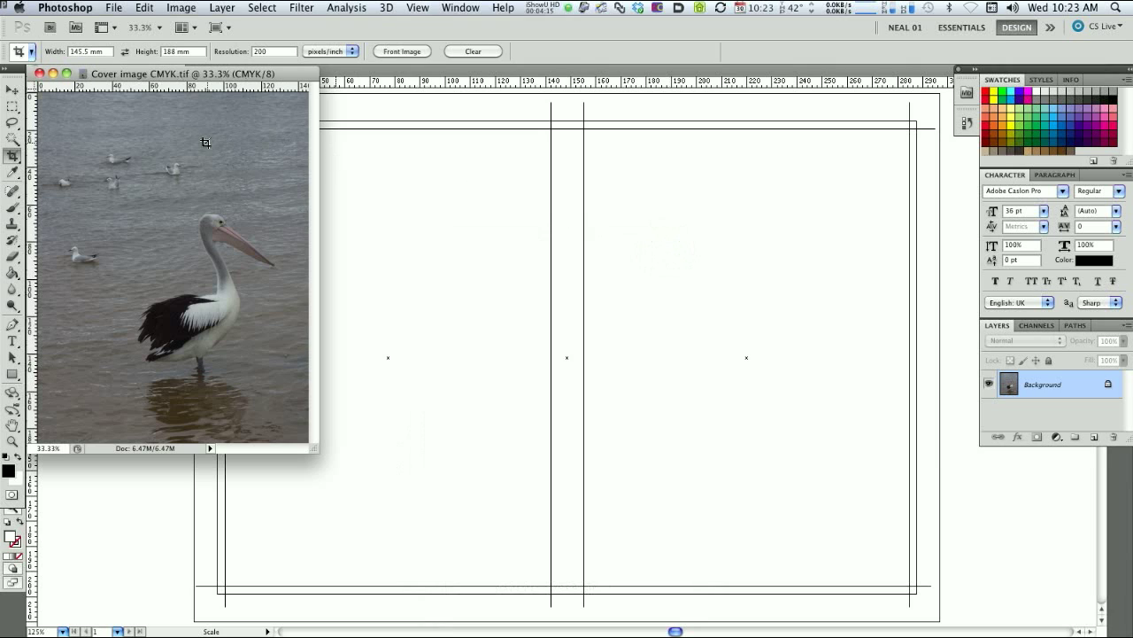
pyautogui.click(40, 78)
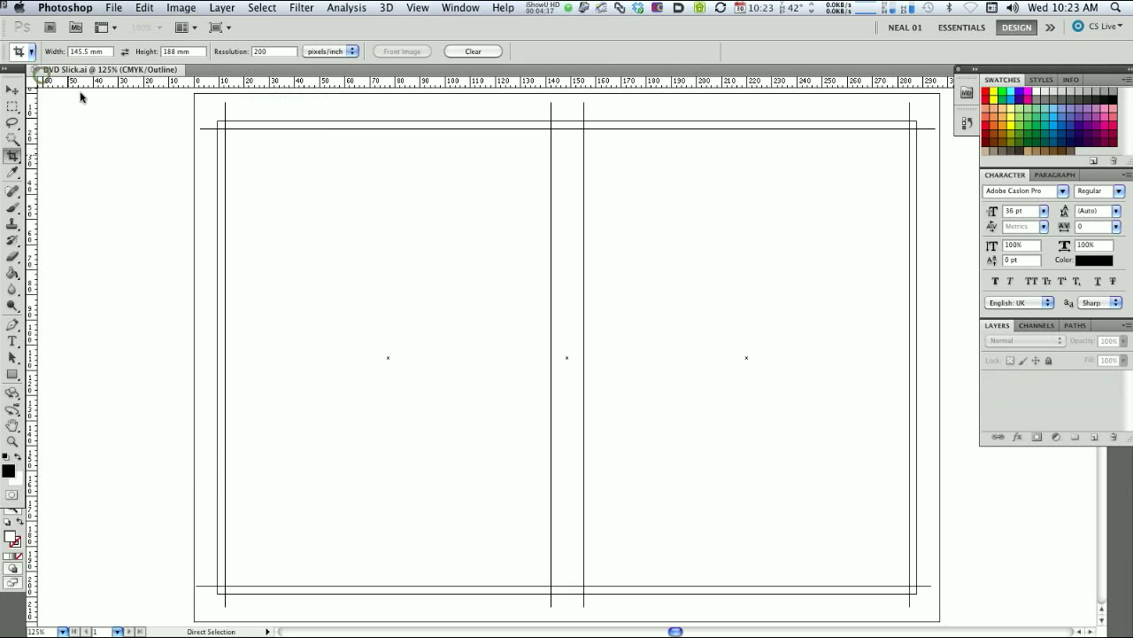
# - Switch to Illustrator and place Cover image CMYK.tif as a linked image in the DVD Slick document
pyautogui.press('super+Tab')
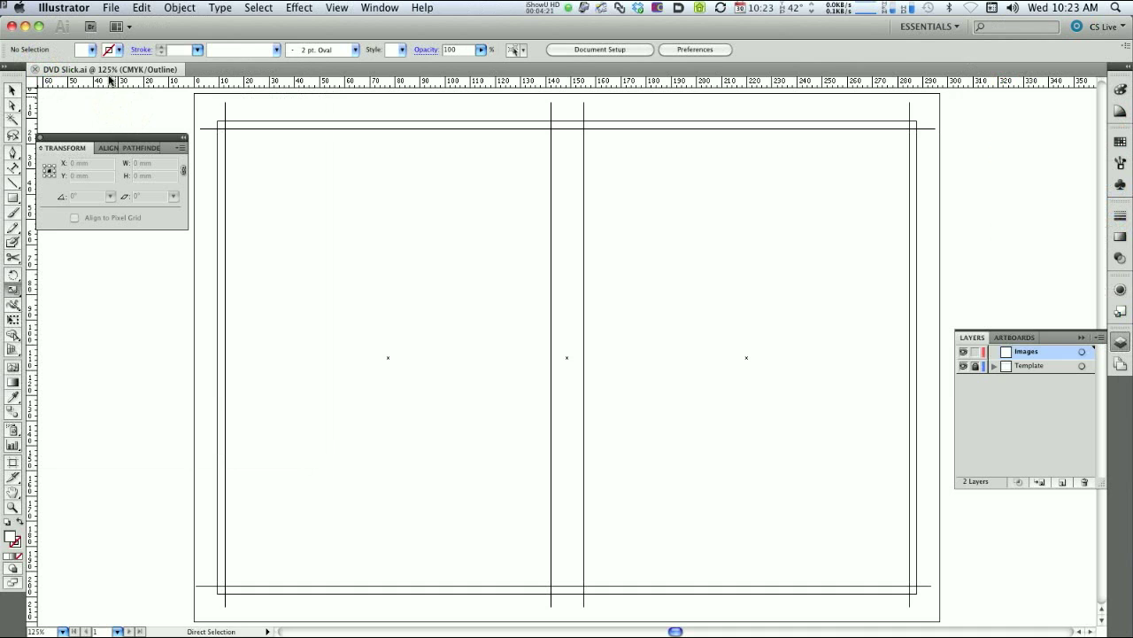
pyautogui.click(109, 7)
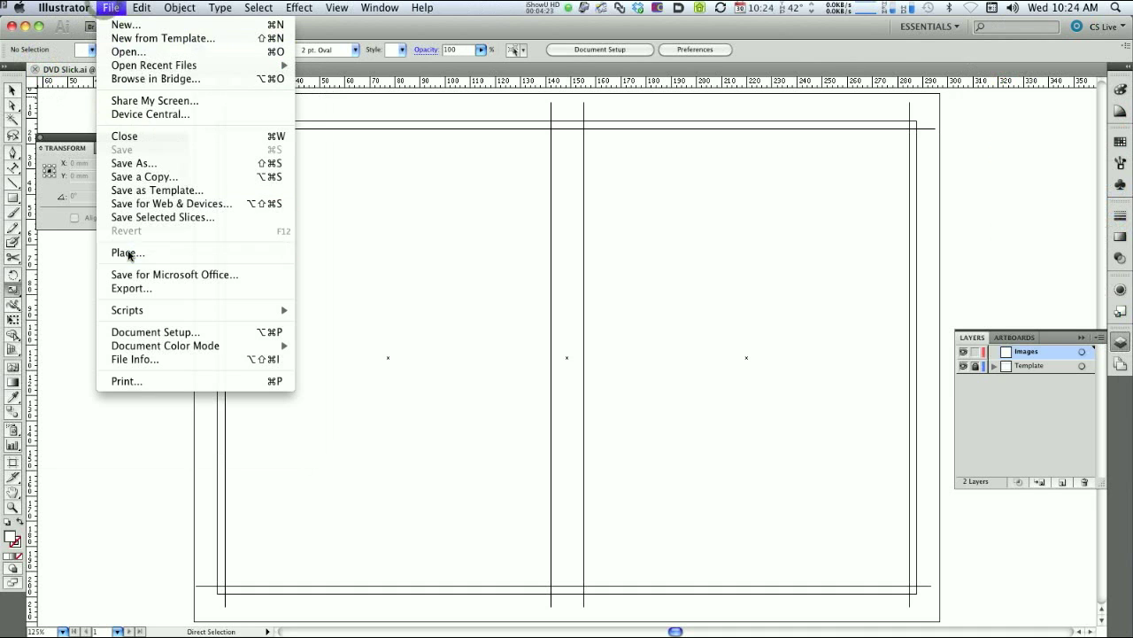
pyautogui.click(118, 255)
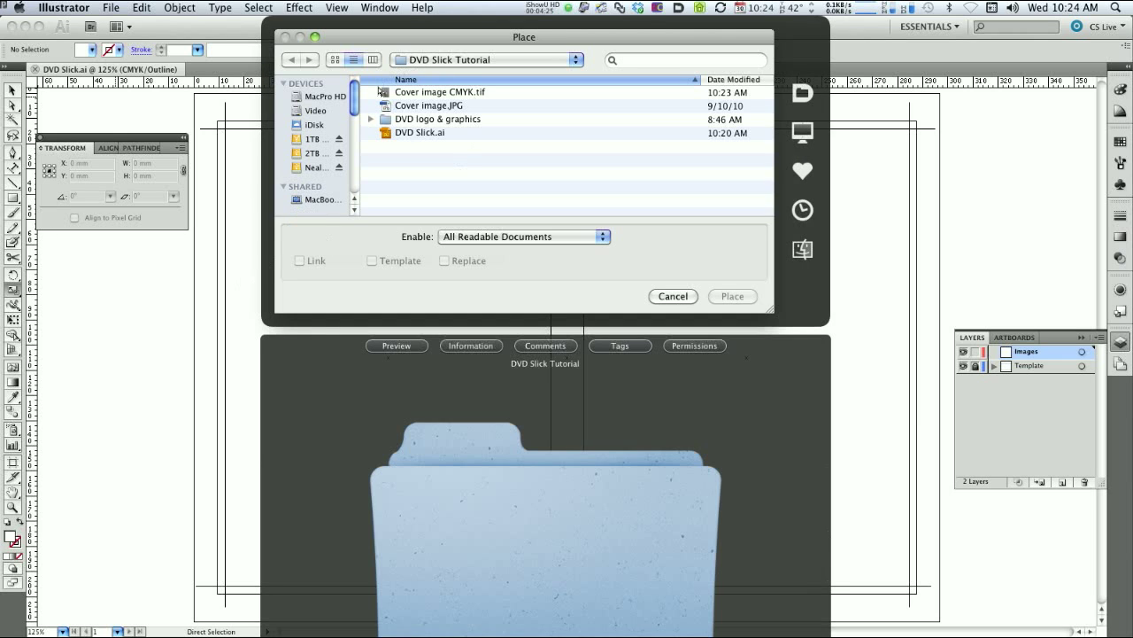
pyautogui.click(382, 92)
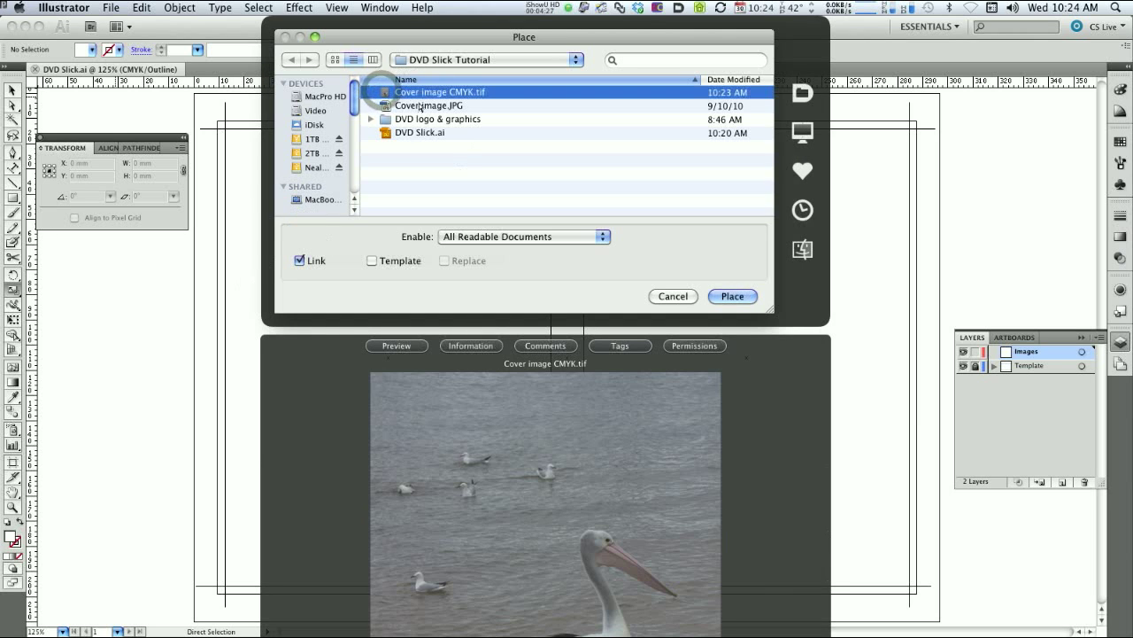
pyautogui.click(733, 297)
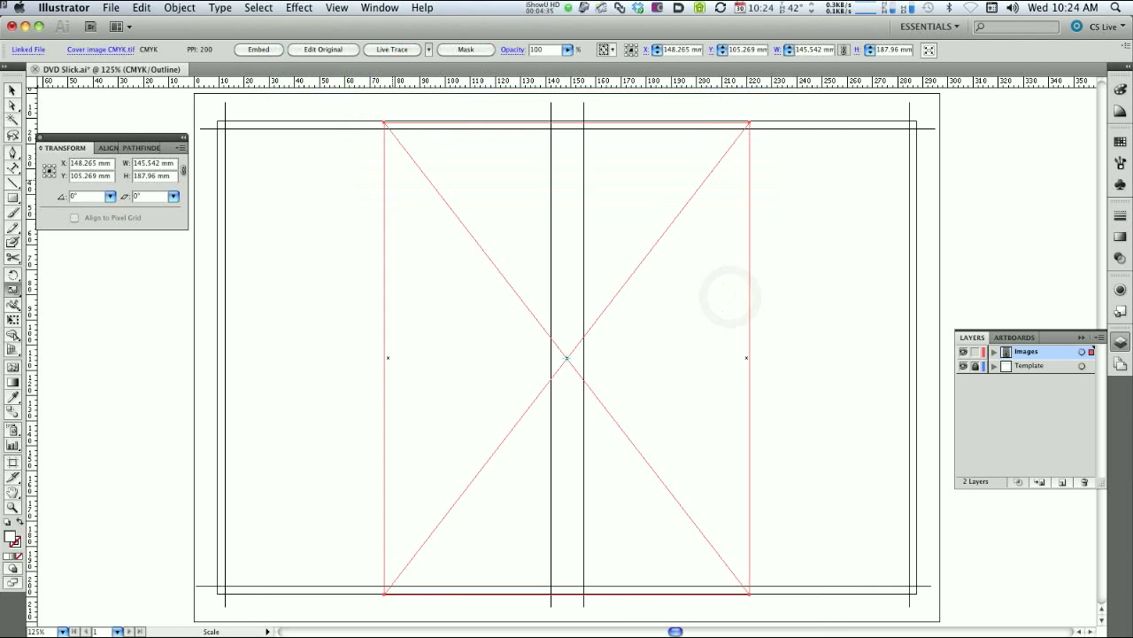
# - Move the image onto the front cover, snapping its upper-left corner to where the left spine fold meets the top bleed line, and preview the artwork
pyautogui.press('v')
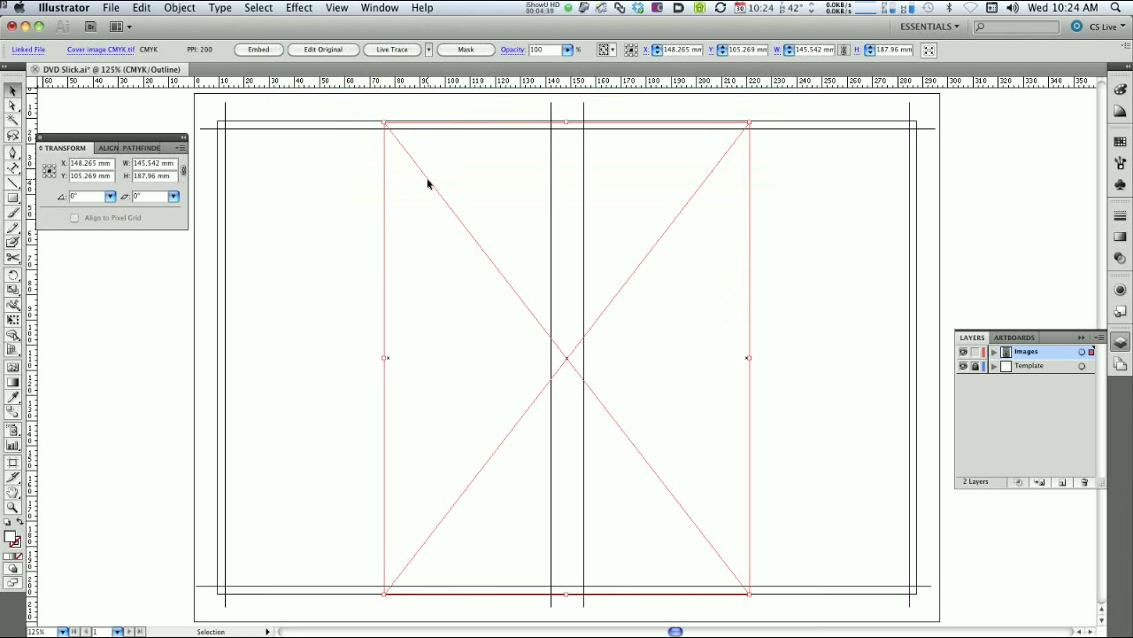
pyautogui.moveTo(426, 178); pyautogui.dragTo(554, 153)
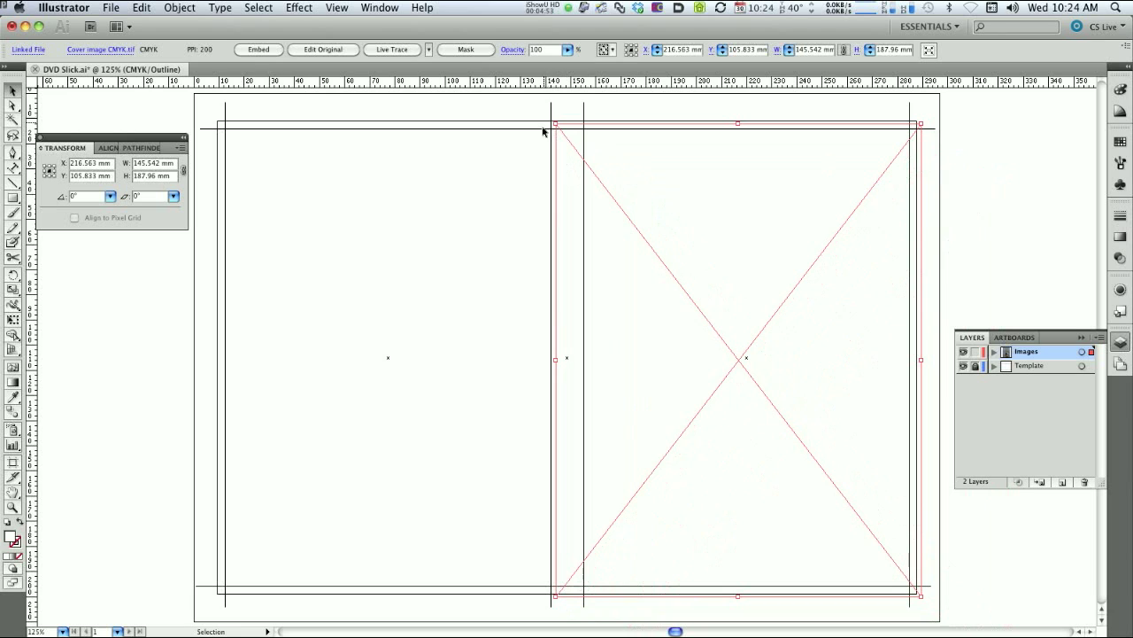
pyautogui.press('z')
pyautogui.moveTo(523, 107); pyautogui.dragTo(600, 152)
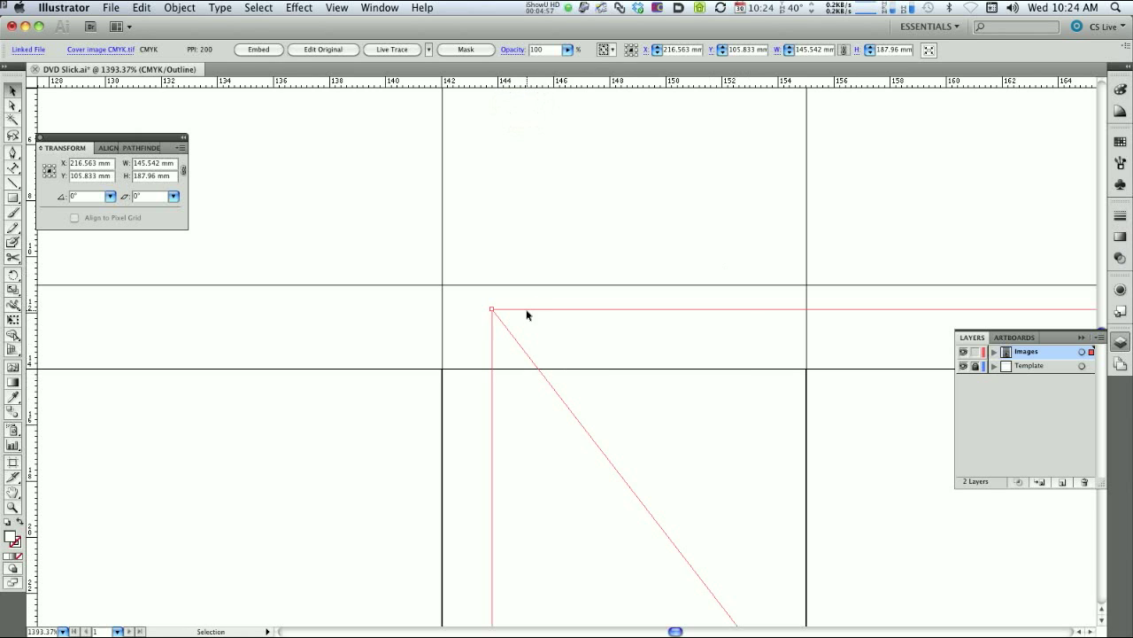
pyautogui.moveTo(529, 310); pyautogui.dragTo(479, 290)
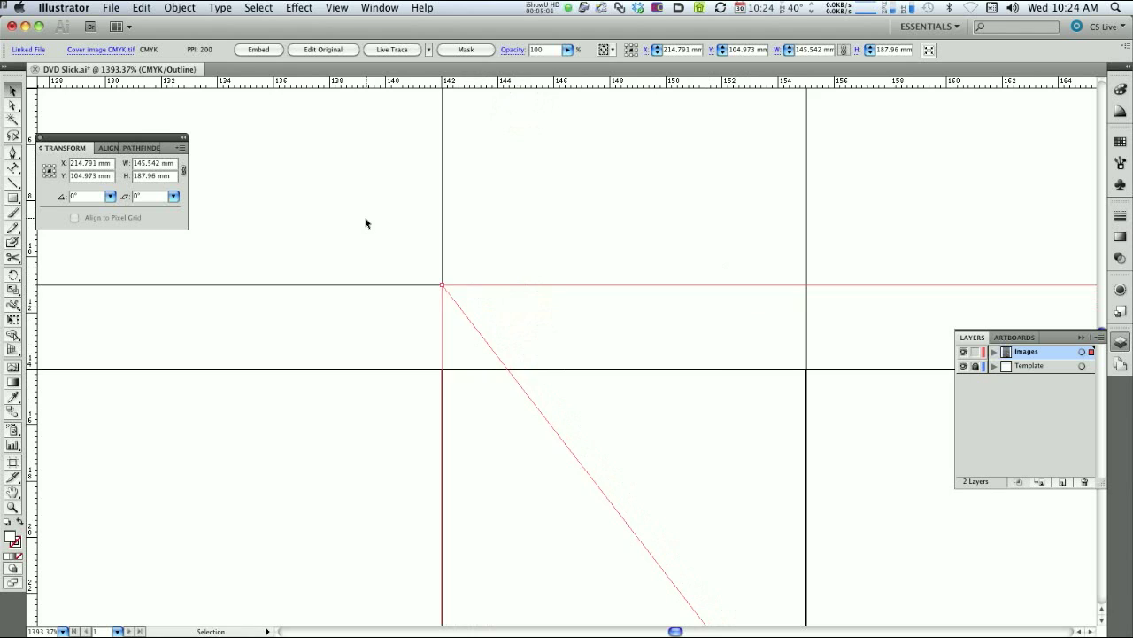
pyautogui.press('super+0')
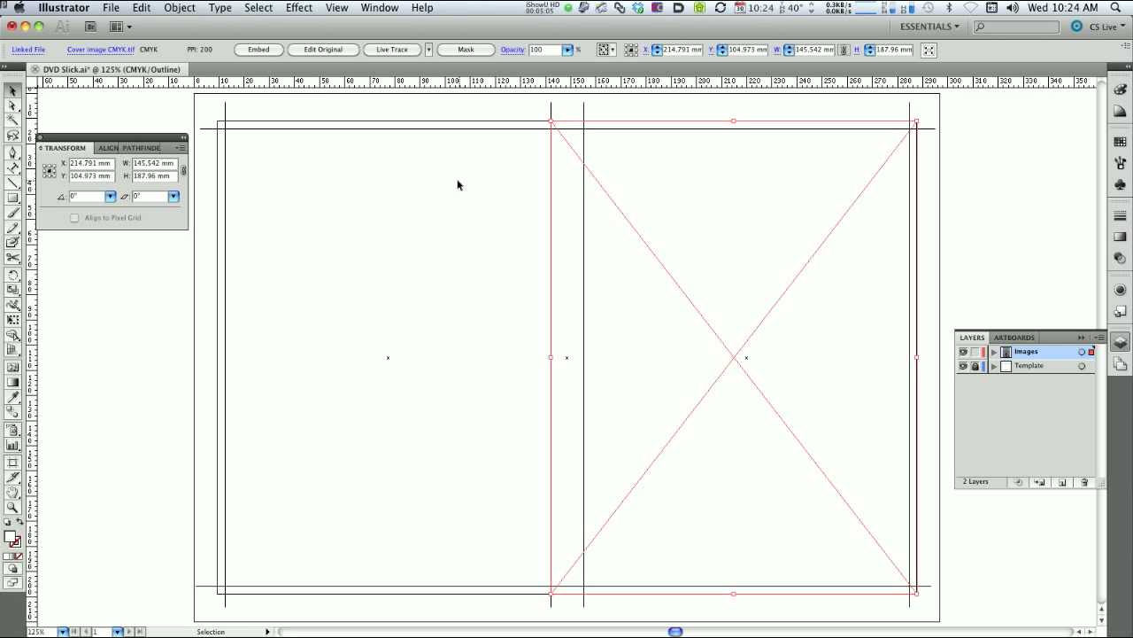
pyautogui.press('super+y')
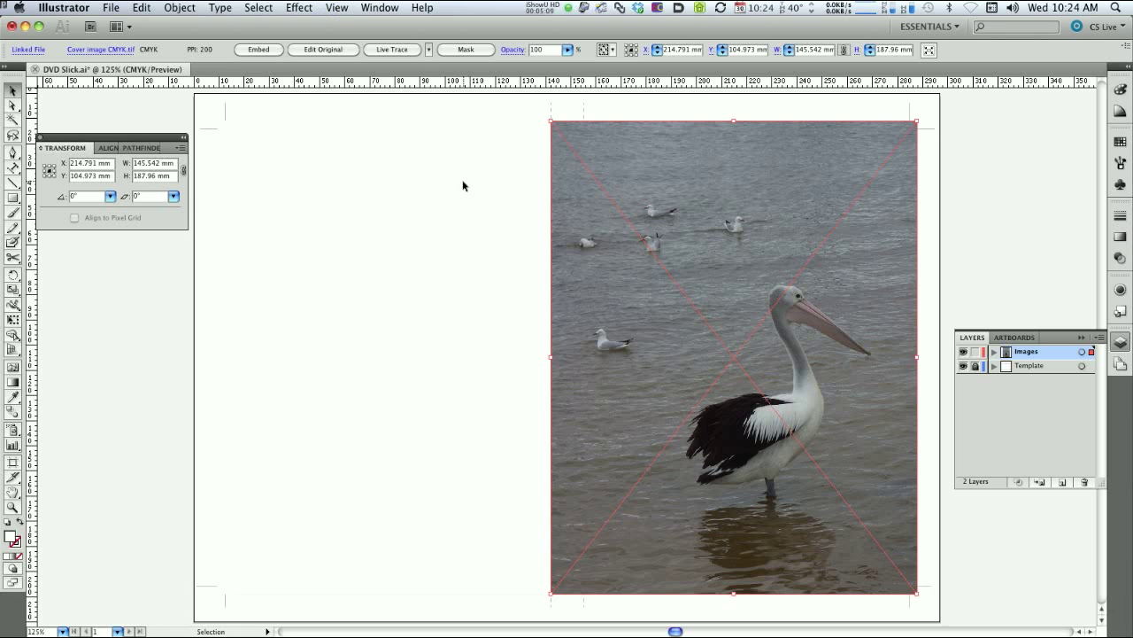
pyautogui.click(1013, 145)
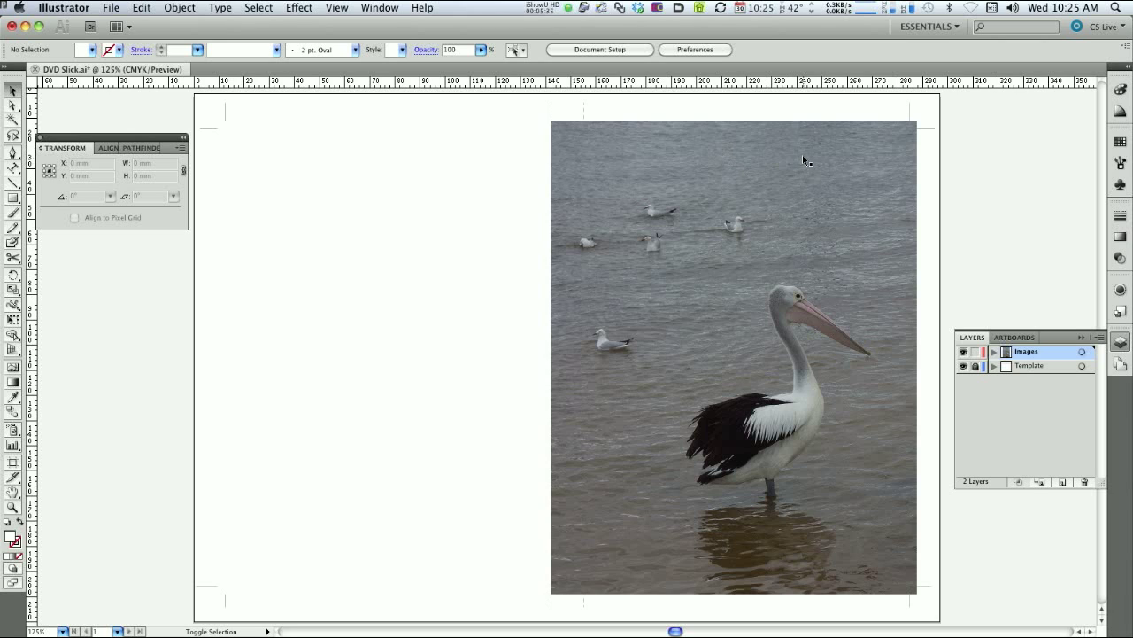
# - Duplicate the pelican image onto the back cover and butt the copy's right edge exactly against the original's left edge
pyautogui.moveTo(836, 149); pyautogui.dragTo(471, 159)
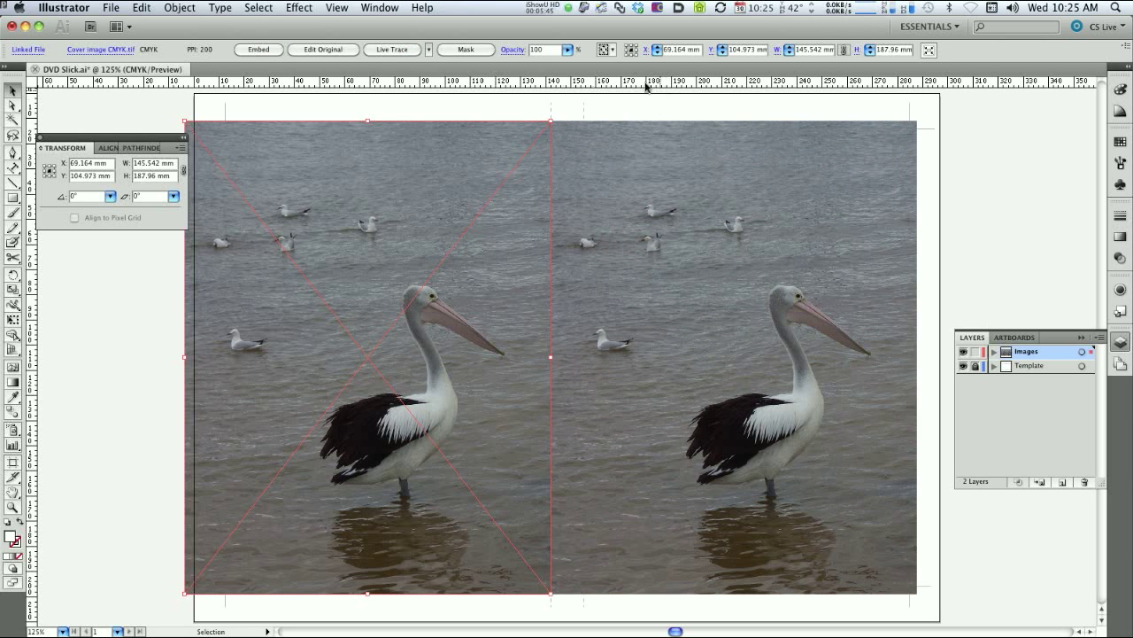
pyautogui.press('z')
pyautogui.moveTo(584, 112); pyautogui.dragTo(547, 131)
pyautogui.press('v')
pyautogui.moveTo(242, 460); pyautogui.dragTo(247, 459)
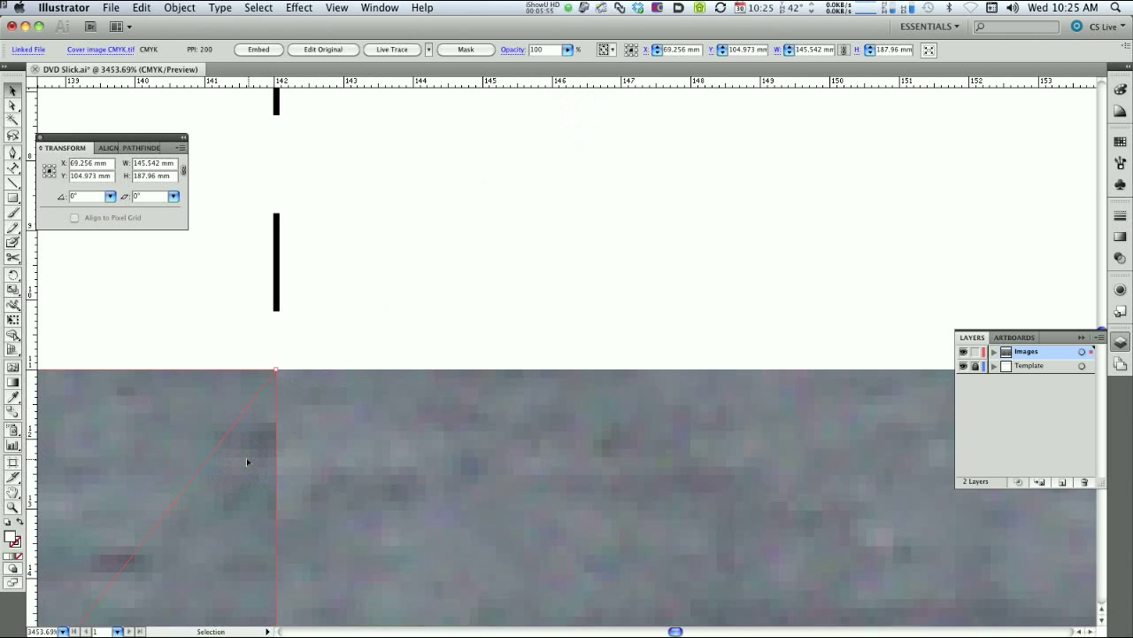
pyautogui.press('super+0')
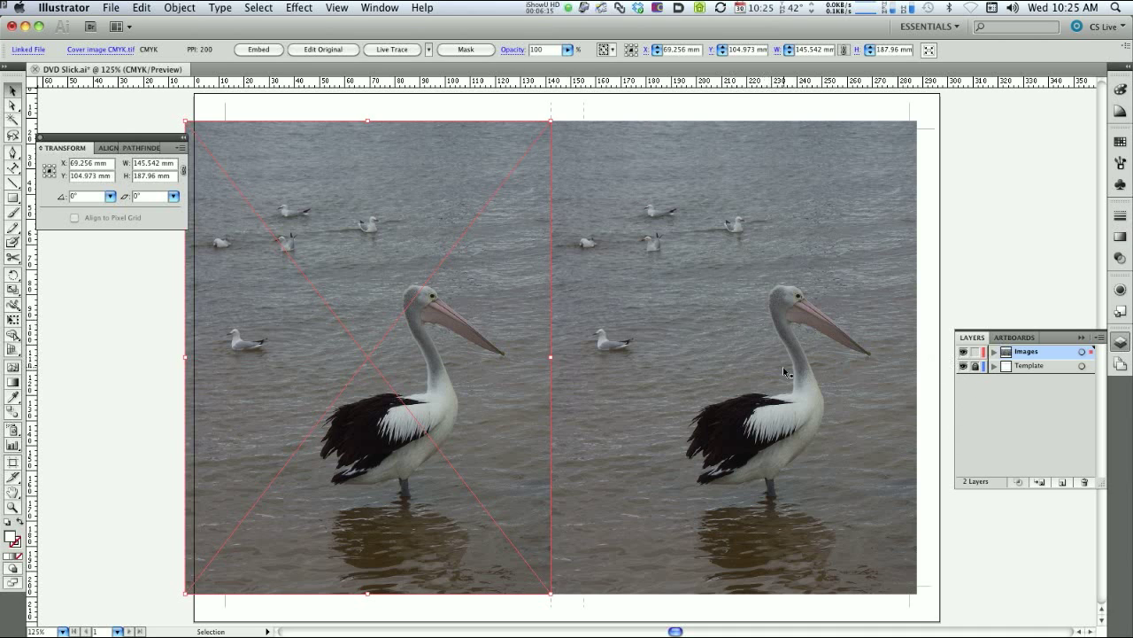
# - Draw a rectangle about 143 × 195 mm over the back-cover image, starting at the left bleed line, and fill it green
pyautogui.press('super+y')
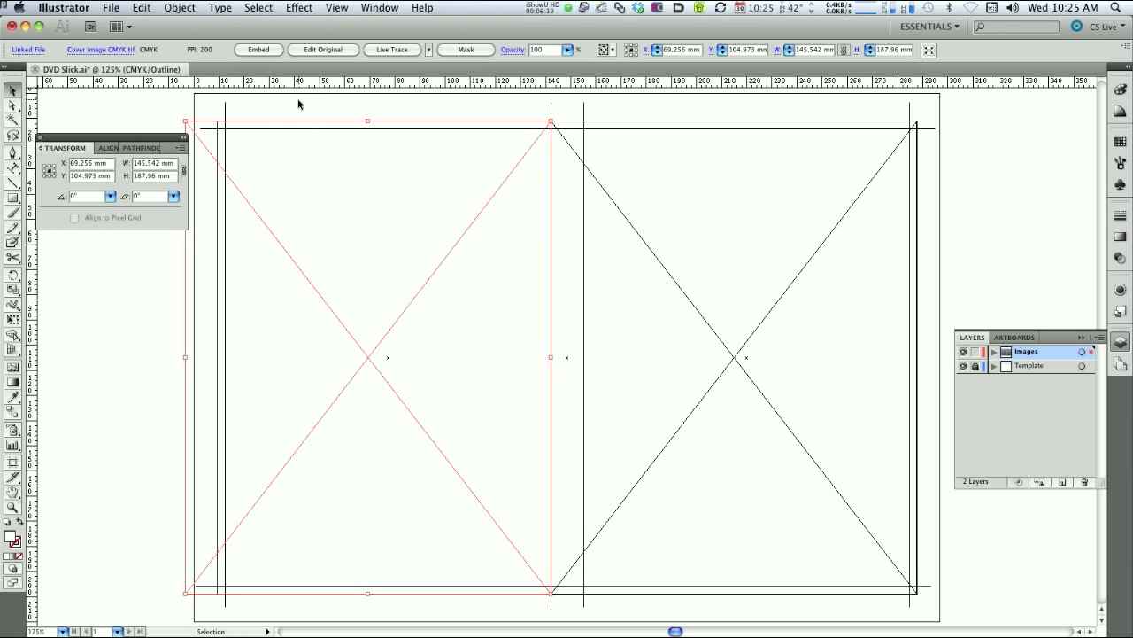
pyautogui.click(268, 110)
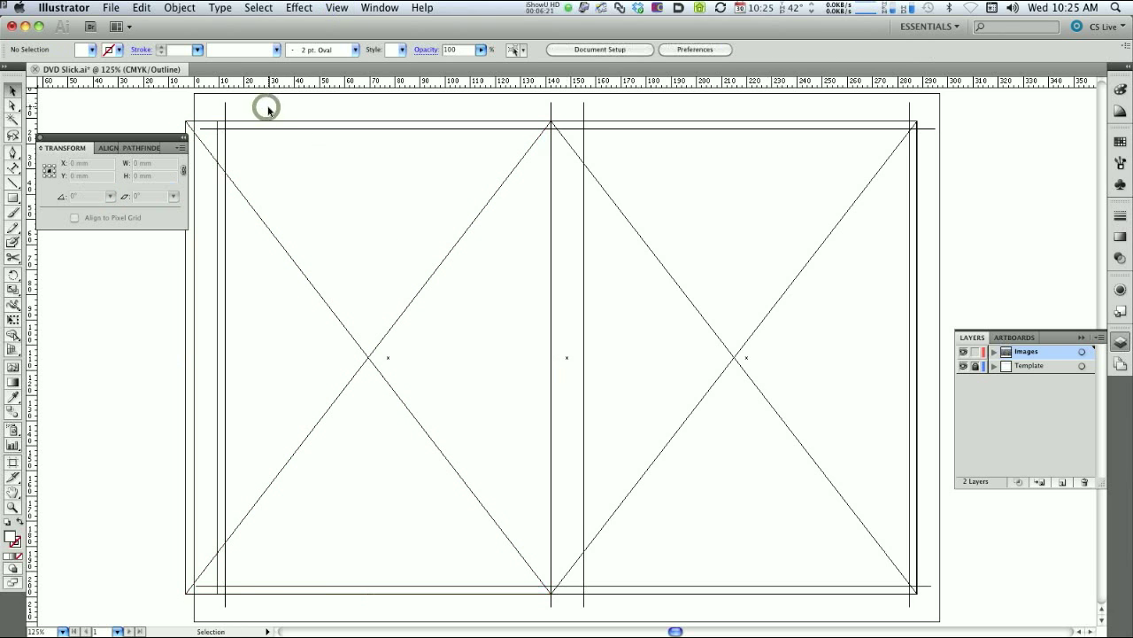
pyautogui.click(15, 198)
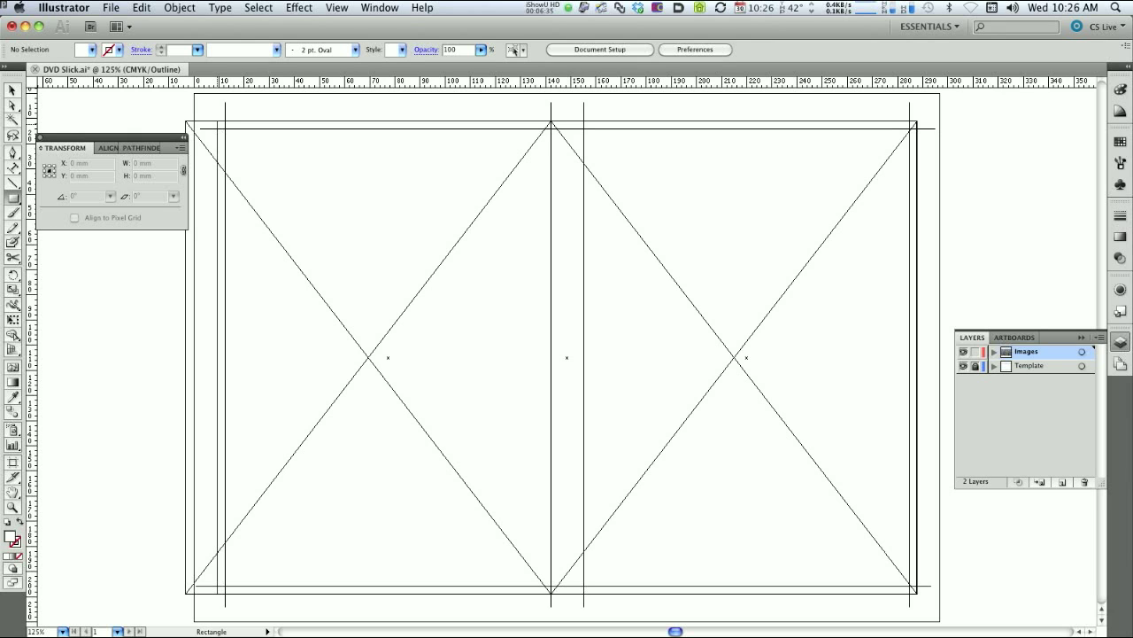
pyautogui.moveTo(217, 124); pyautogui.dragTo(576, 613)
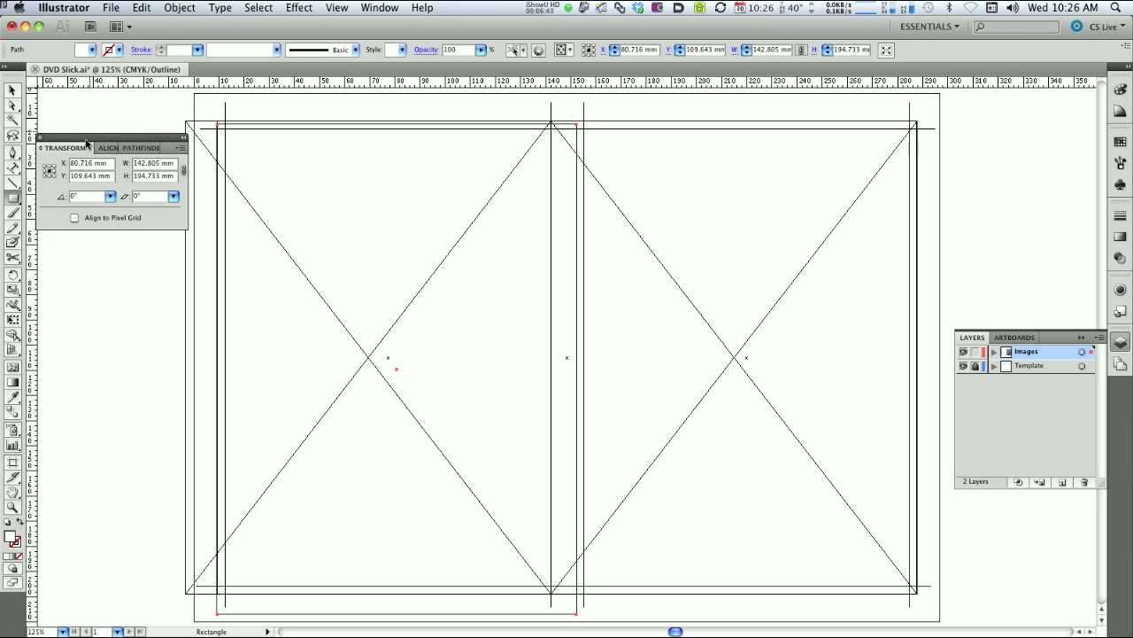
pyautogui.press('super+y')
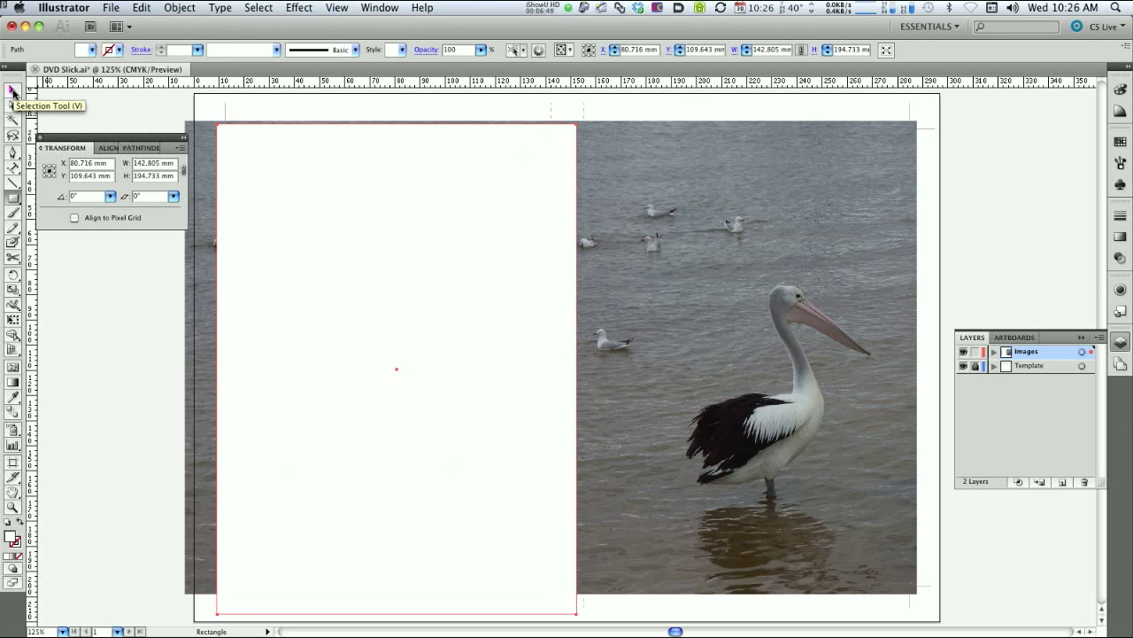
pyautogui.click(1120, 142)
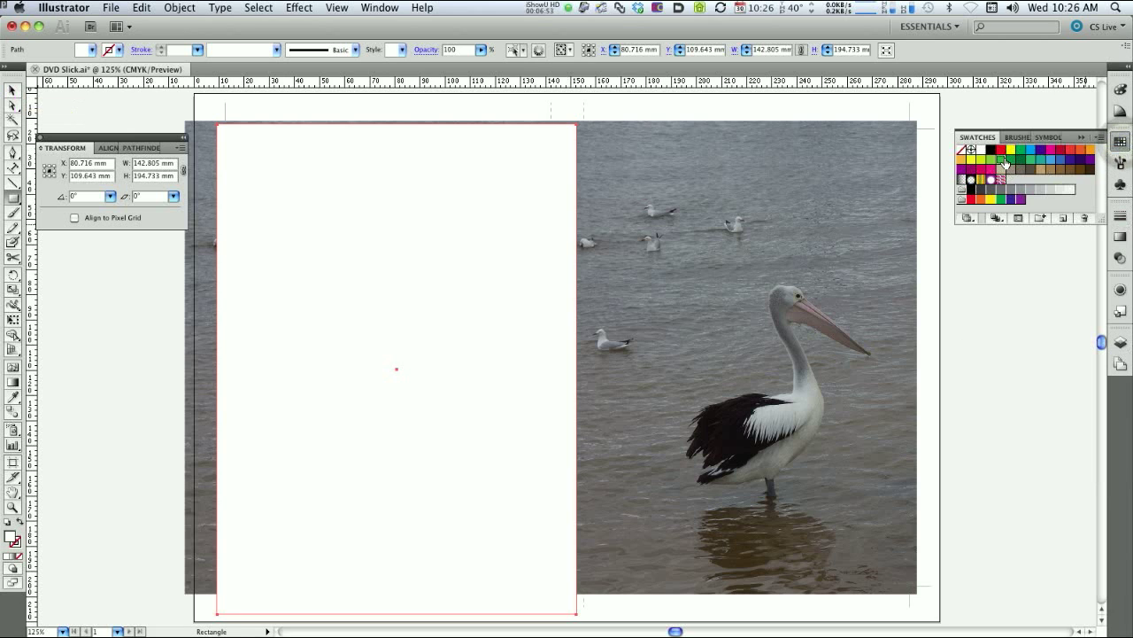
pyautogui.click(1010, 161)
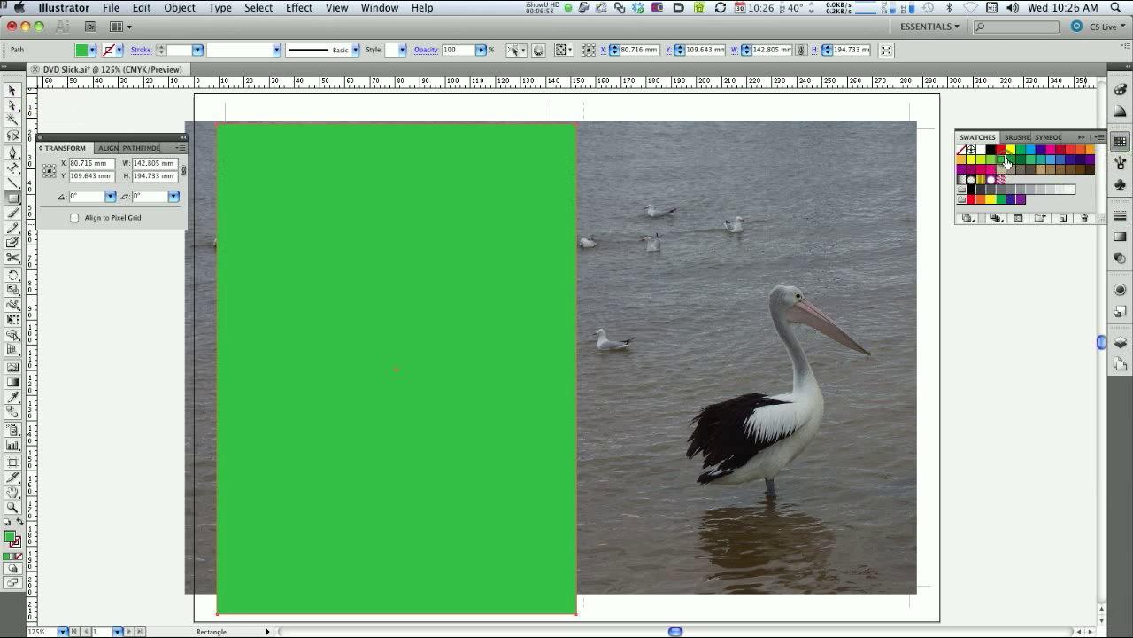
# - Move the green rectangle up to cover the back image's full height and make it that image's clipping mask
pyautogui.click(11, 90)
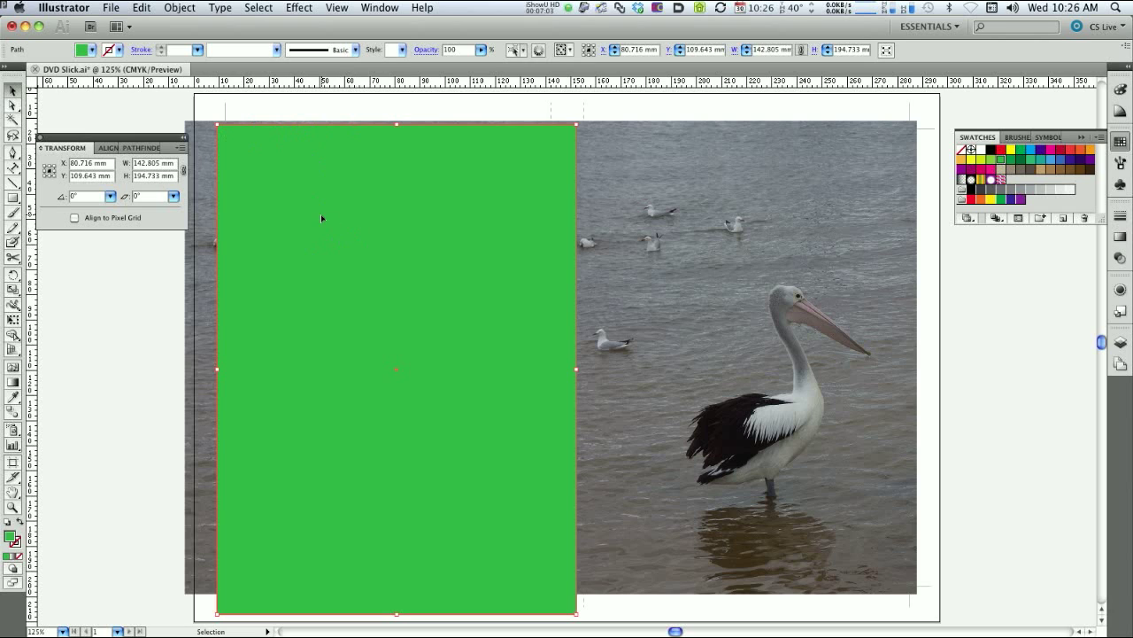
pyautogui.moveTo(300, 210); pyautogui.dragTo(300, 205)
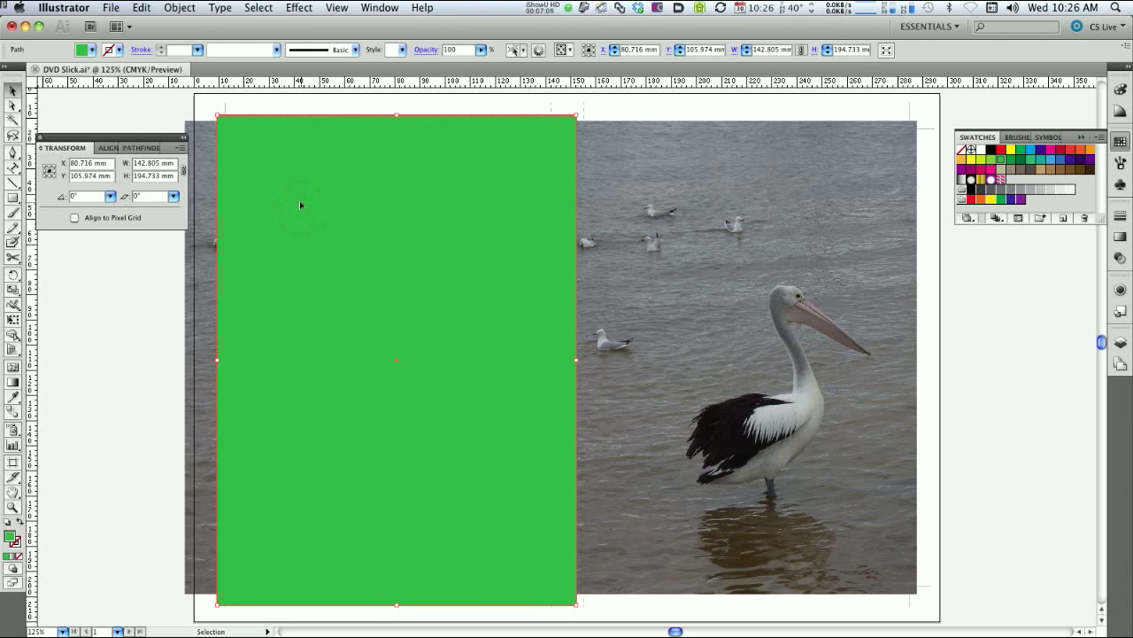
pyautogui.keyDown('shift'); pyautogui.click(204, 160); pyautogui.keyUp('shift')
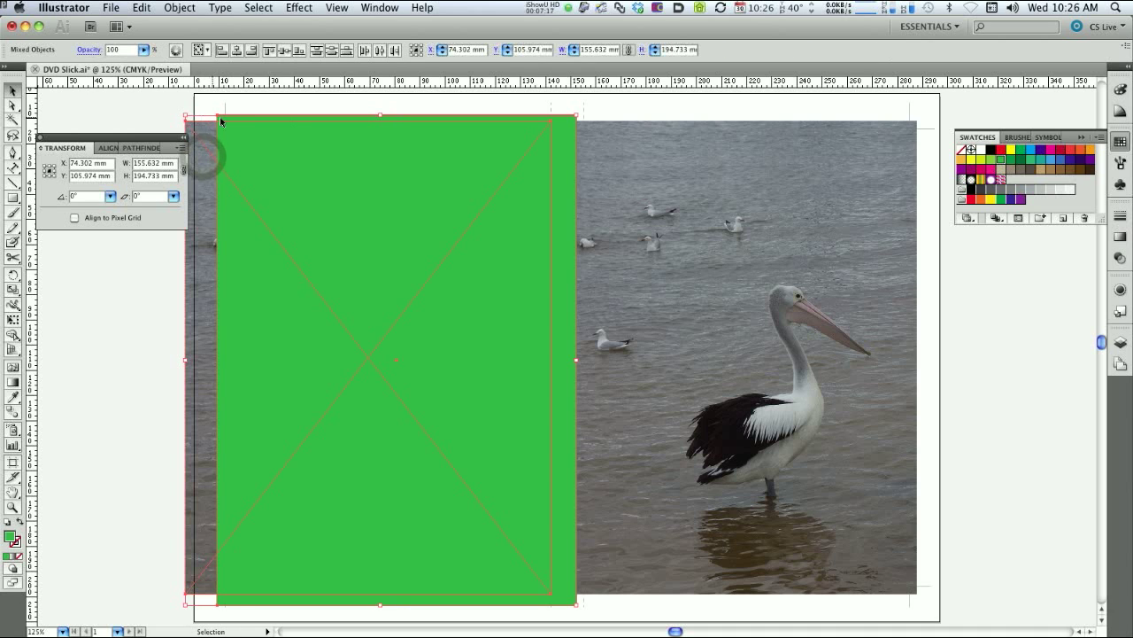
pyautogui.click(186, 8)
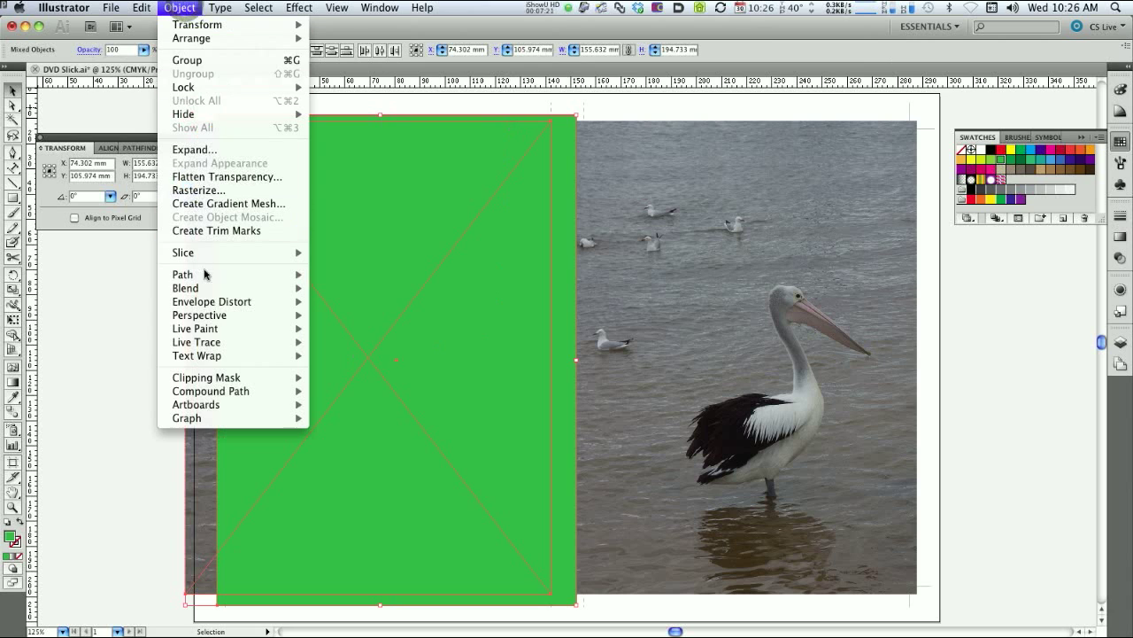
pyautogui.moveTo(224, 378)
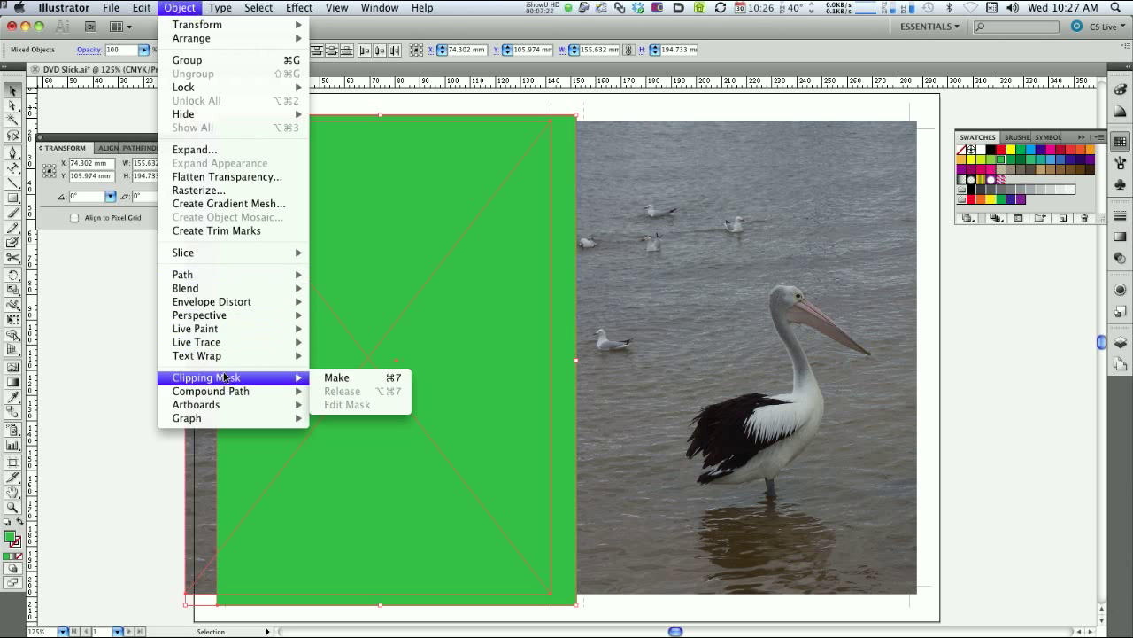
pyautogui.click(341, 380)
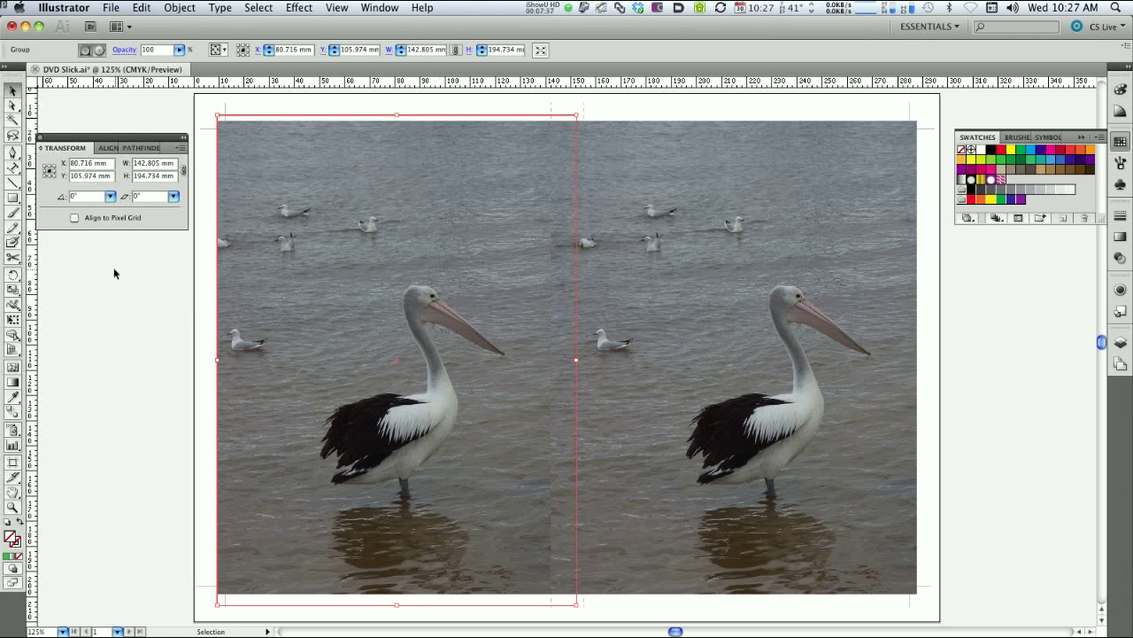
pyautogui.press('super')
pyautogui.press('super+shift+a')
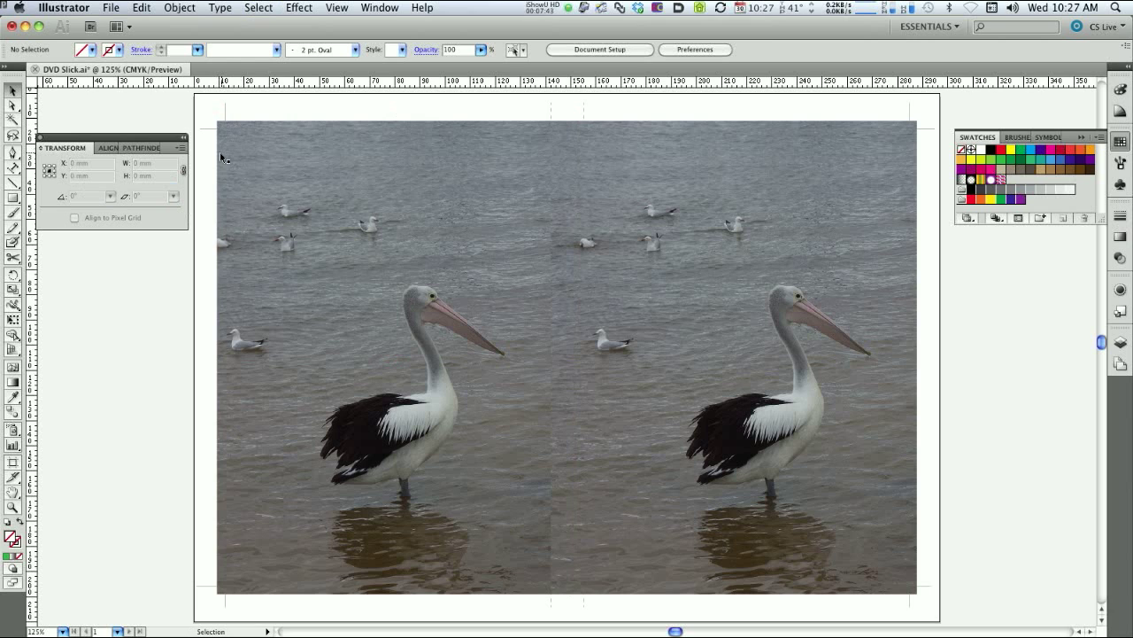
# - Fade the clipped back-cover pelican image by lowering its opacity to 39%
pyautogui.click(220, 154)
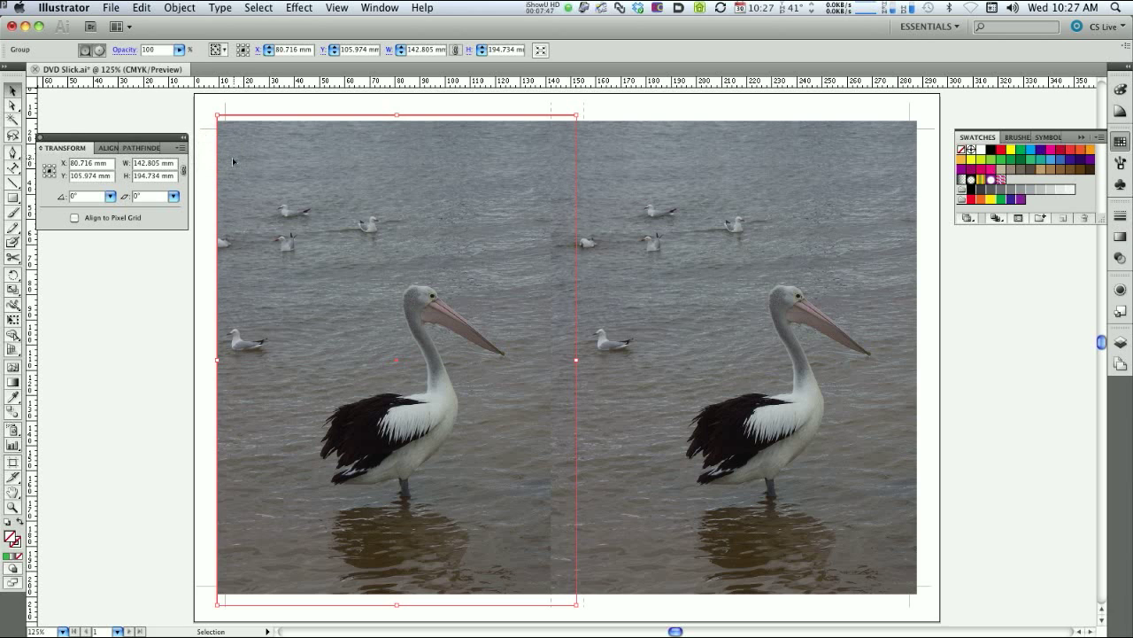
pyautogui.click(379, 7)
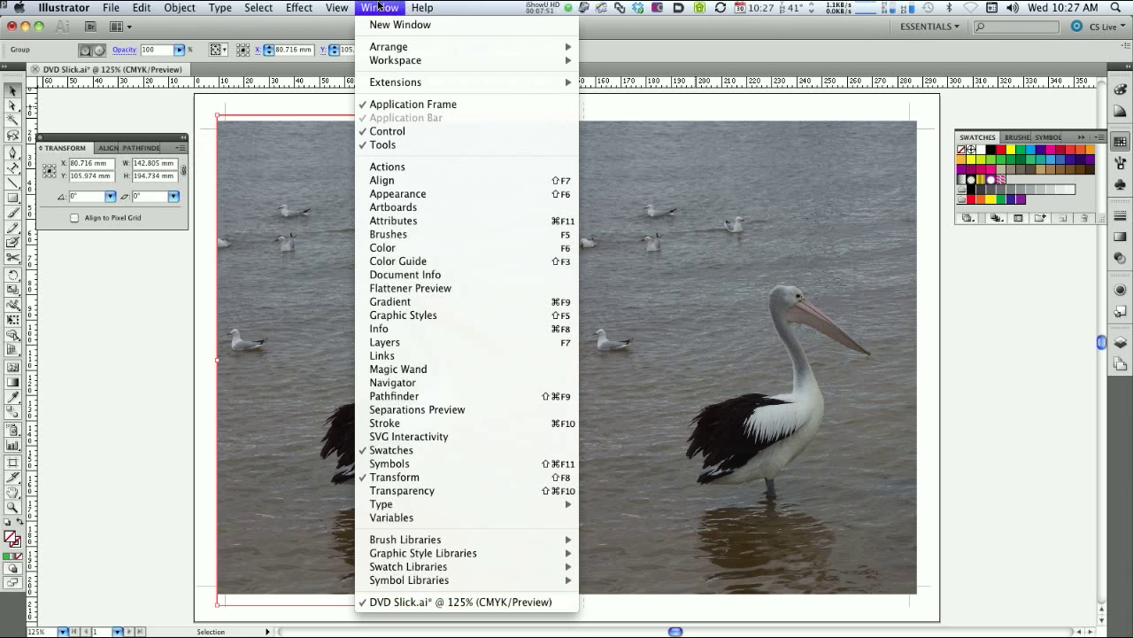
pyautogui.click(430, 195)
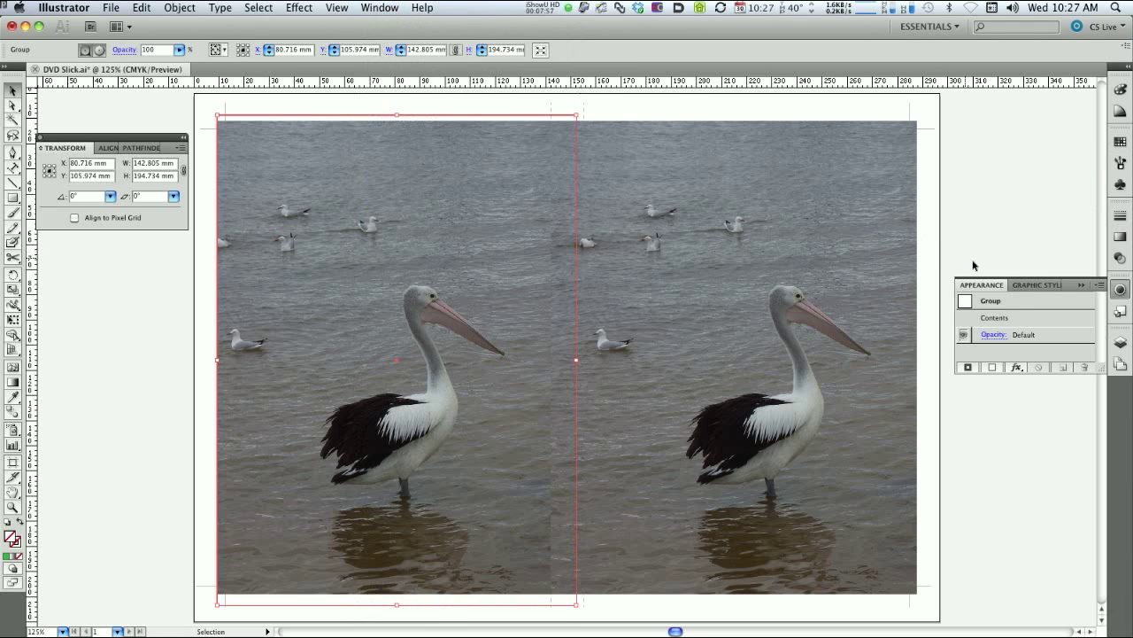
pyautogui.click(992, 339)
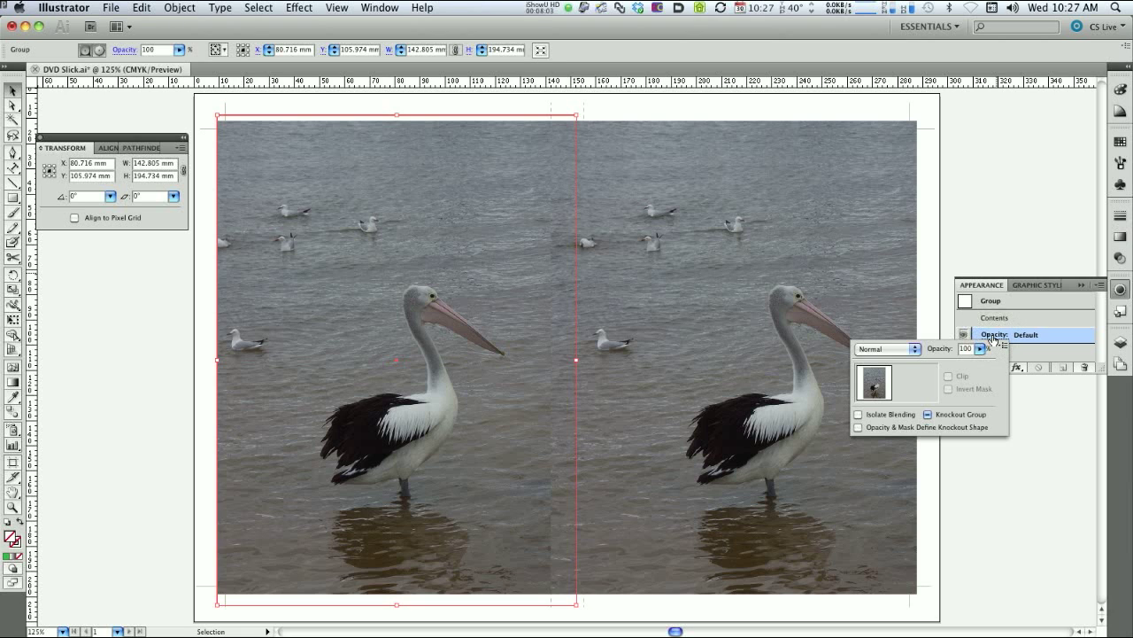
pyautogui.click(379, 7)
pyautogui.click(379, 7)
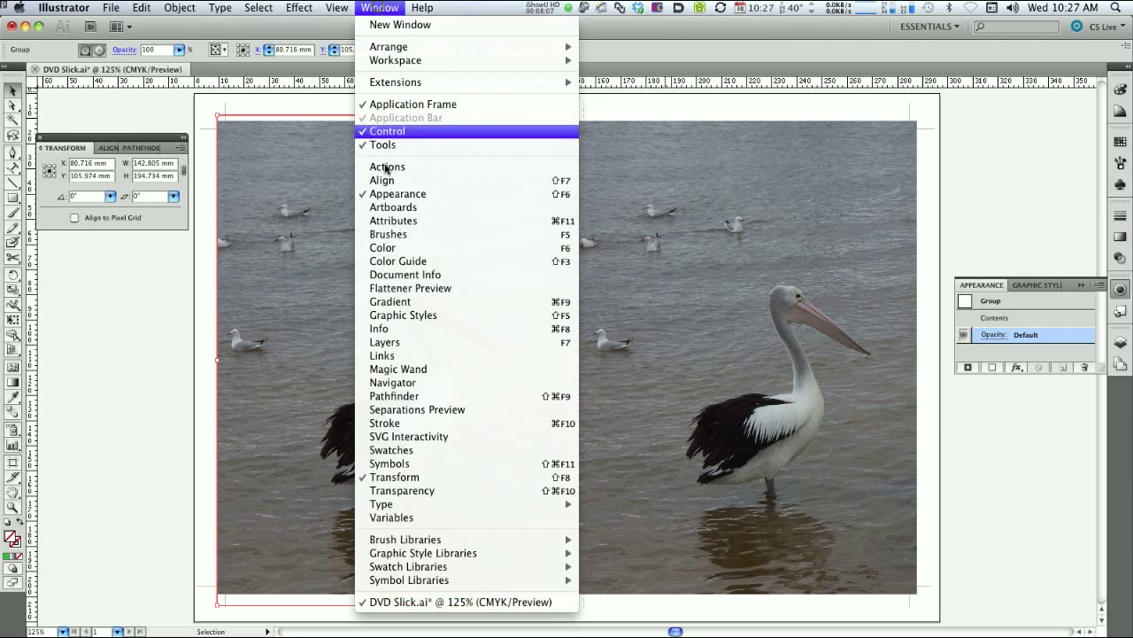
pyautogui.click(1043, 159)
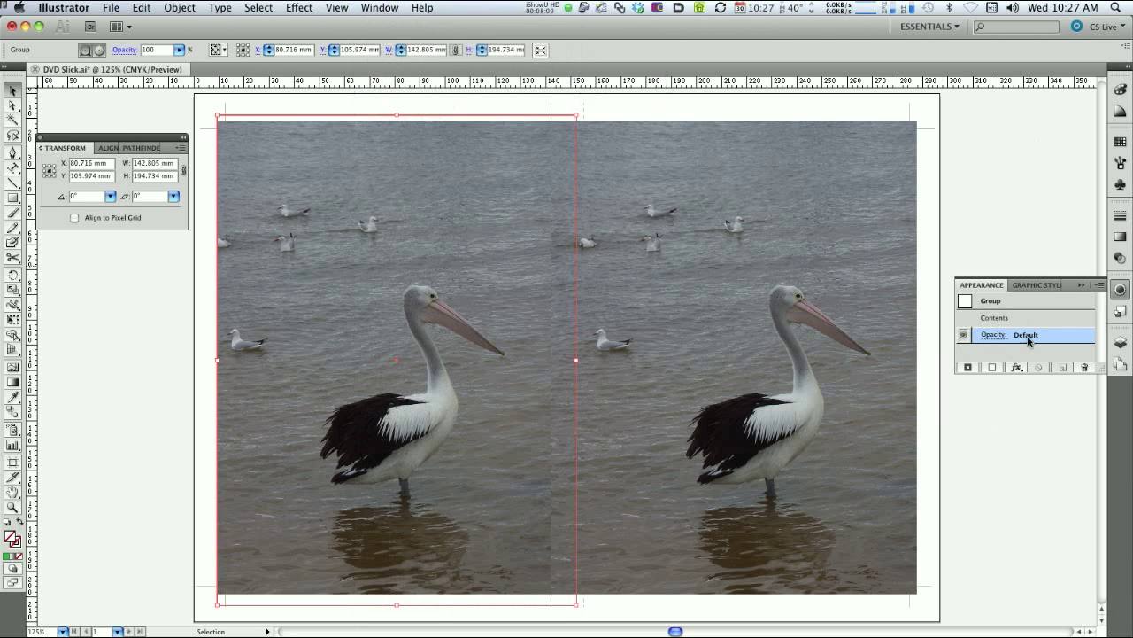
pyautogui.click(992, 335)
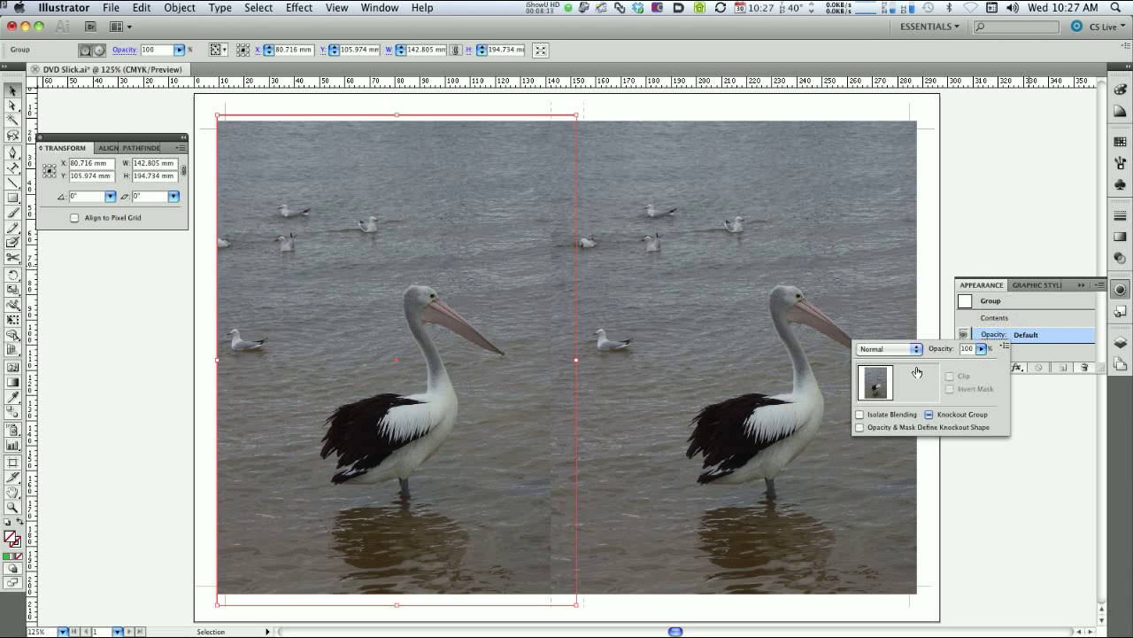
pyautogui.moveTo(981, 348); pyautogui.dragTo(936, 364)
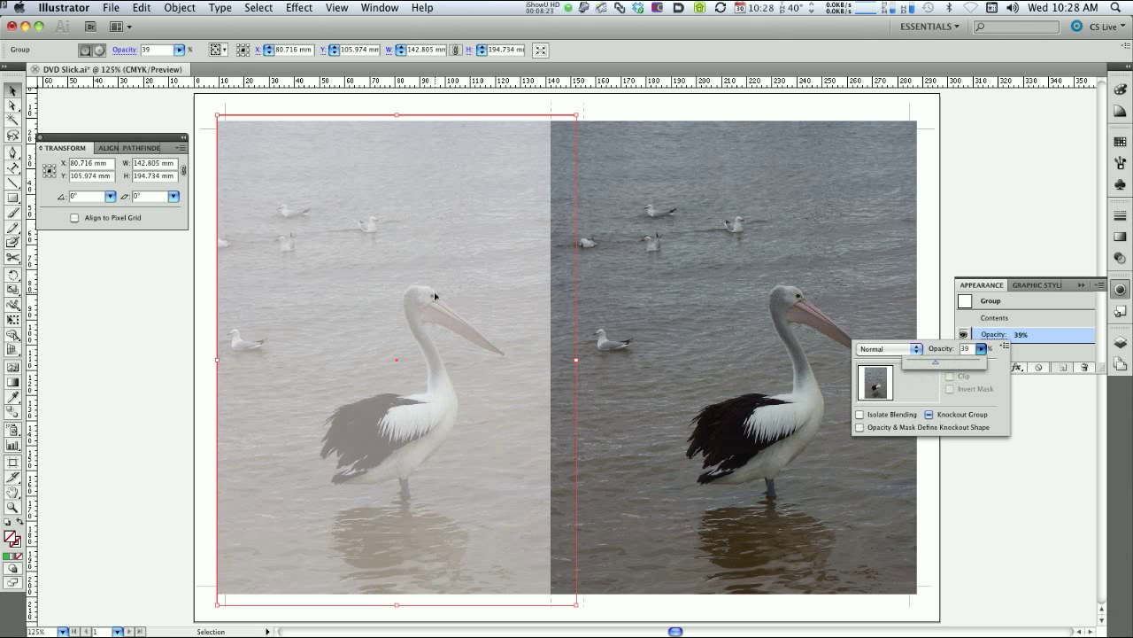
pyautogui.click(1056, 436)
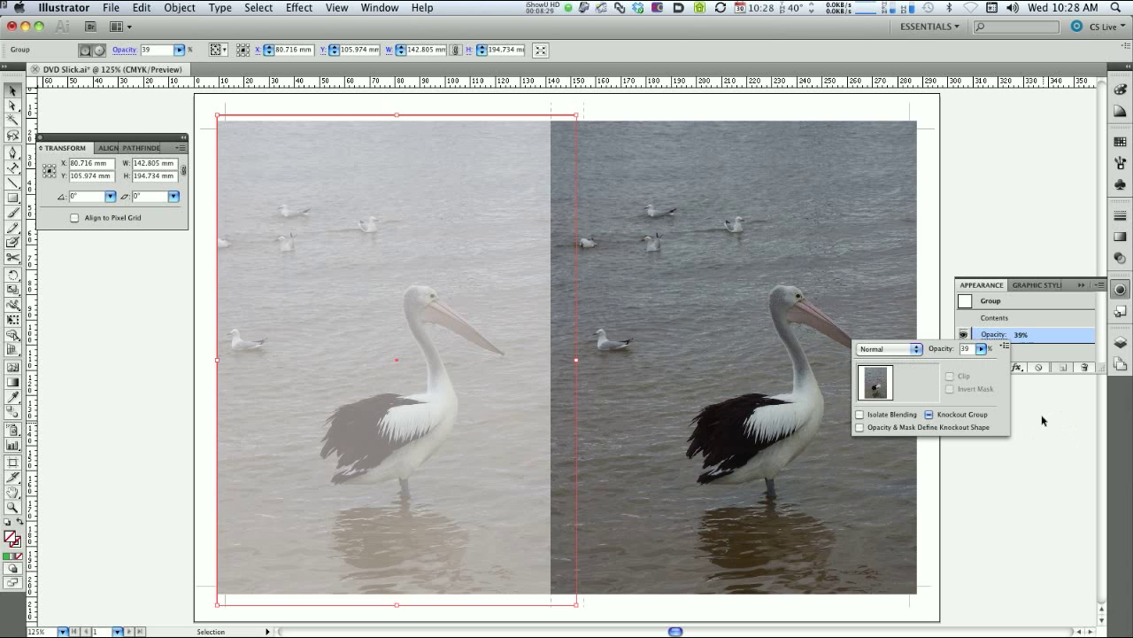
pyautogui.click(1042, 414)
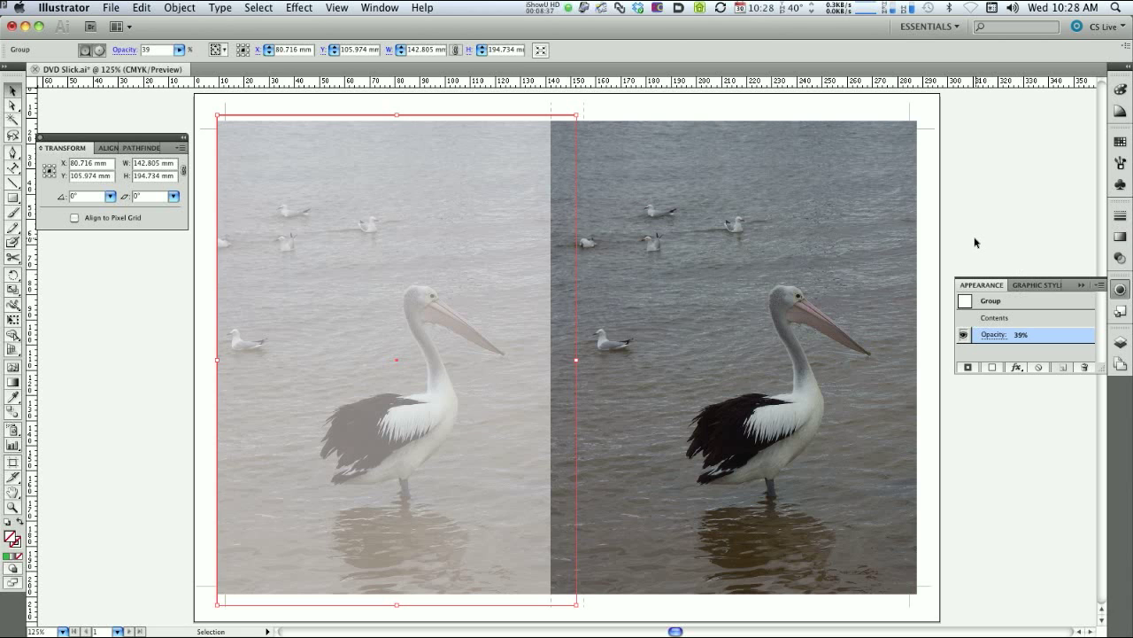
# - Lock the Images layer and add a new layer named Text above it
pyautogui.press('F7')
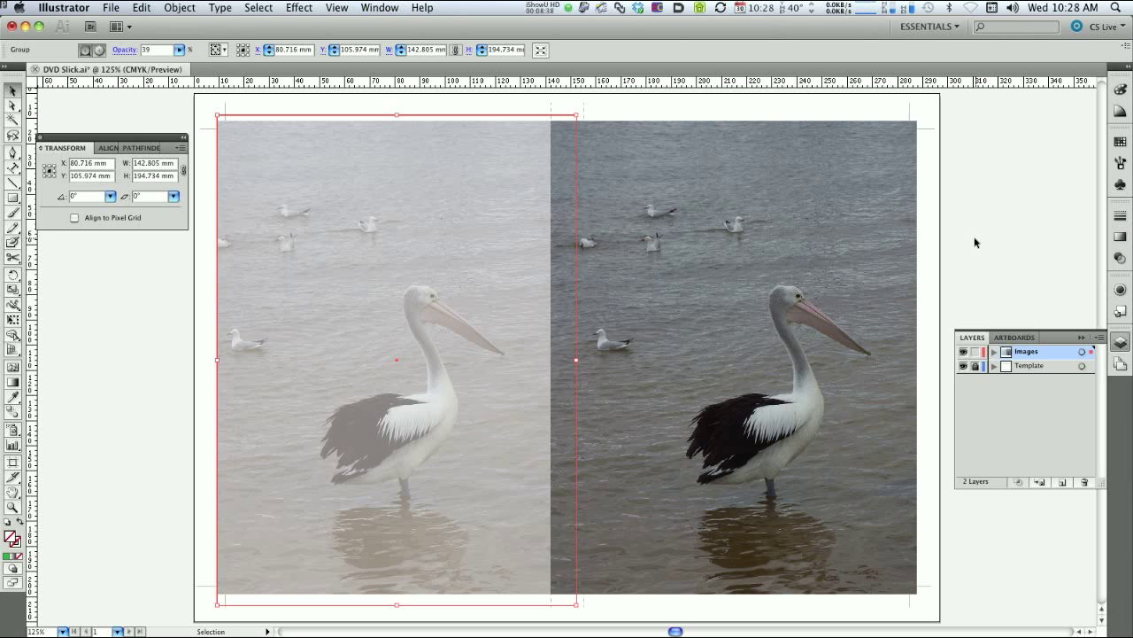
pyautogui.click(975, 352)
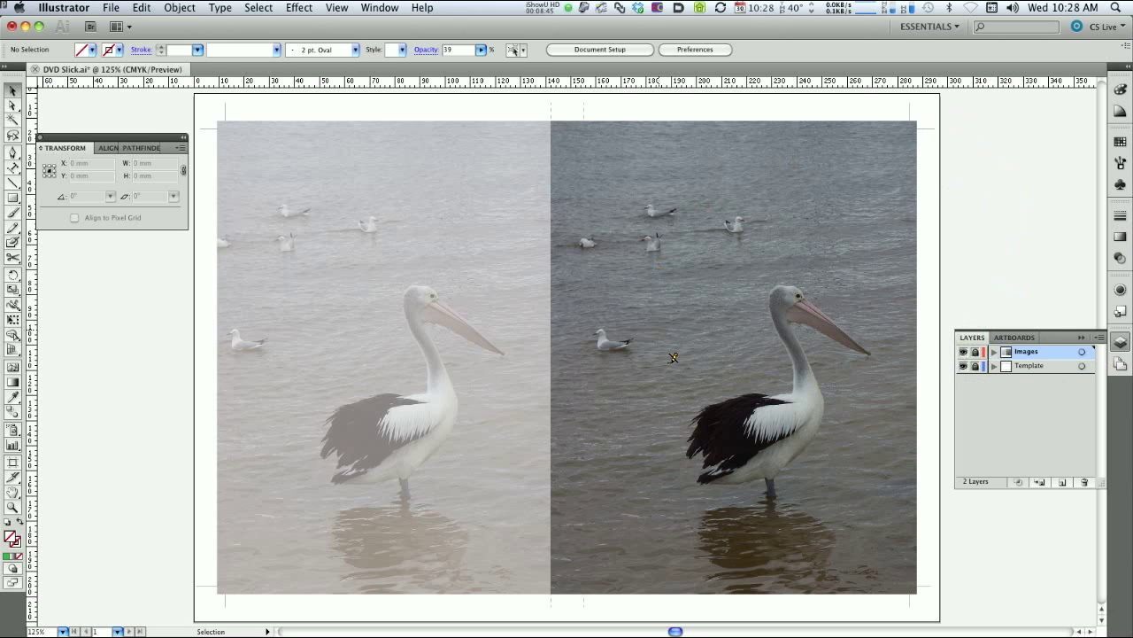
pyautogui.click(1064, 482)
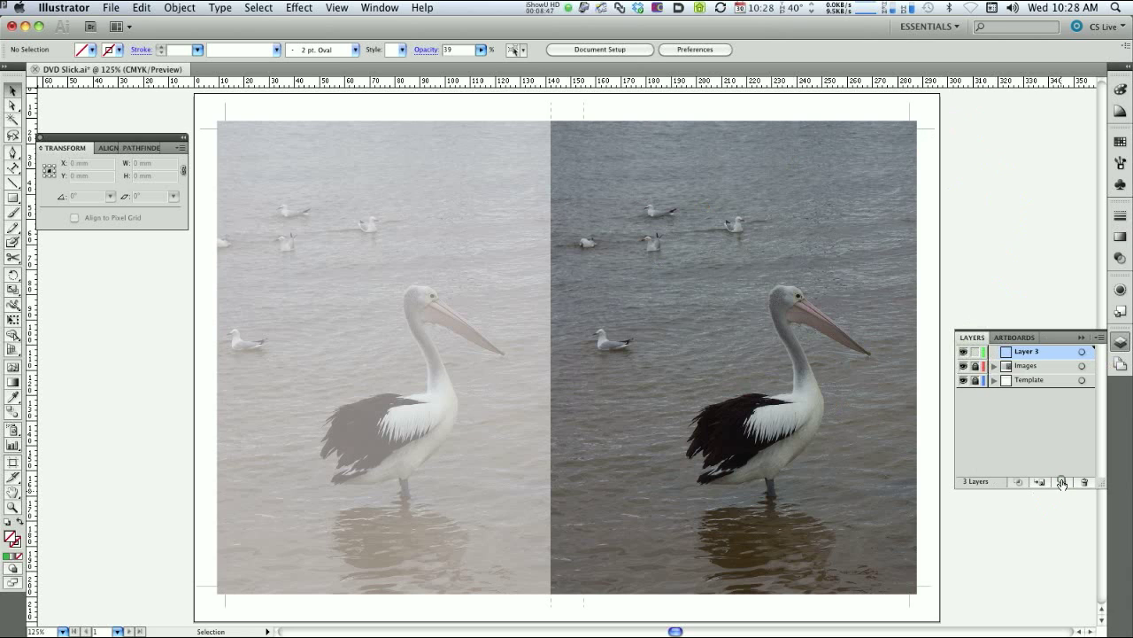
pyautogui.doubleClick(1023, 357)
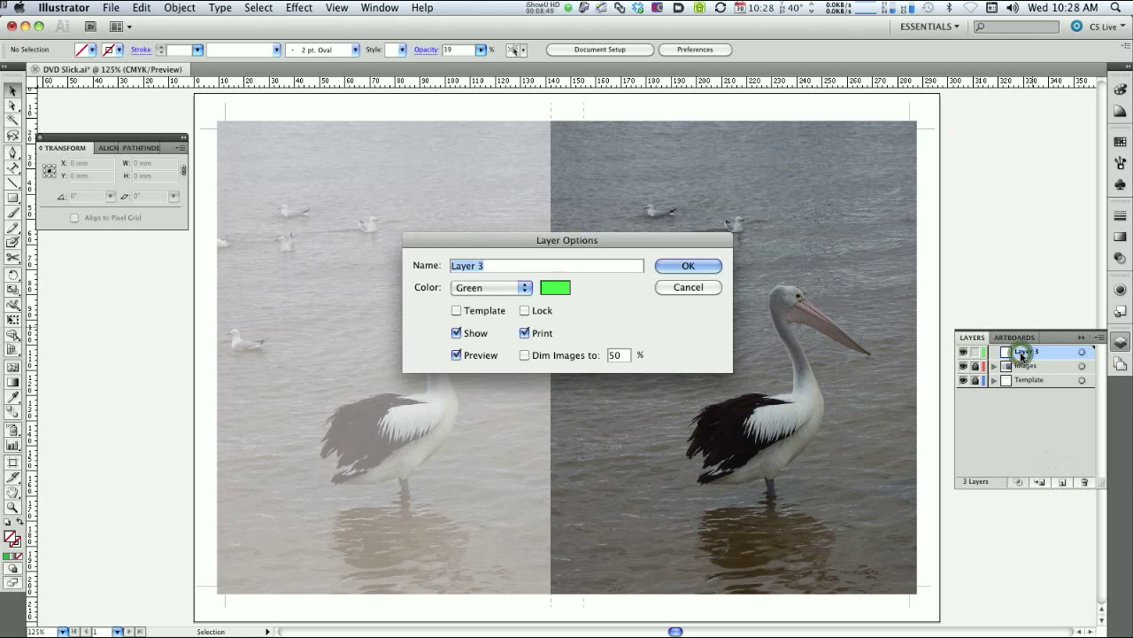
pyautogui.write('Text')
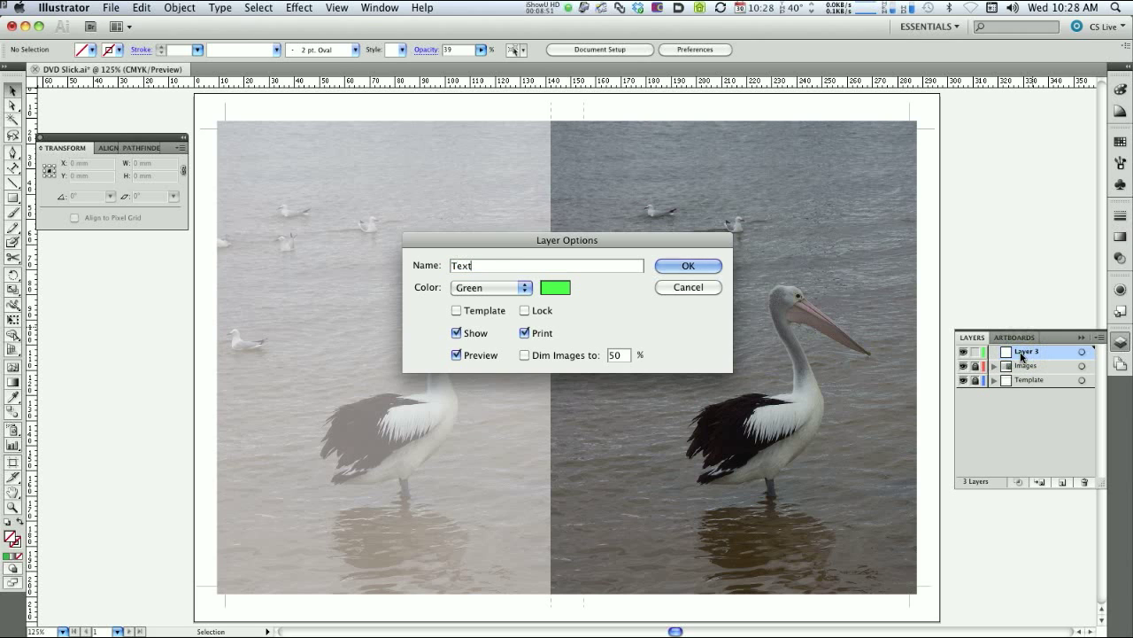
pyautogui.press('Return')
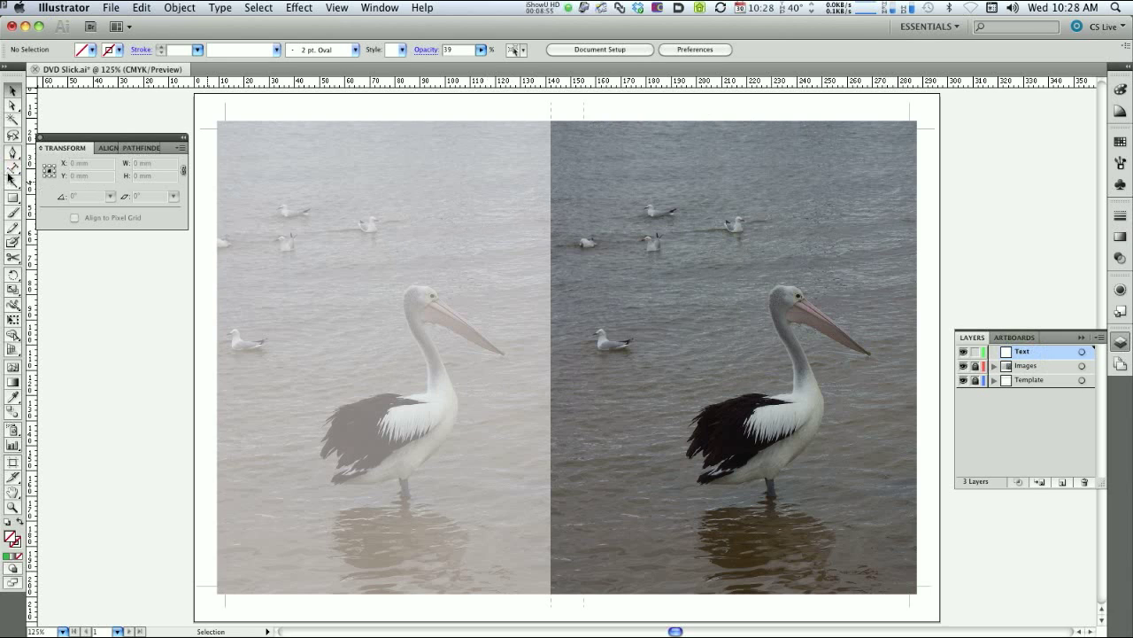
# - Create a text frame about 154 × 16 mm across the upper back cover reading "Type on the spine here", set in 24 pt Bold
pyautogui.moveTo(12, 171); pyautogui.dragTo(75, 173)
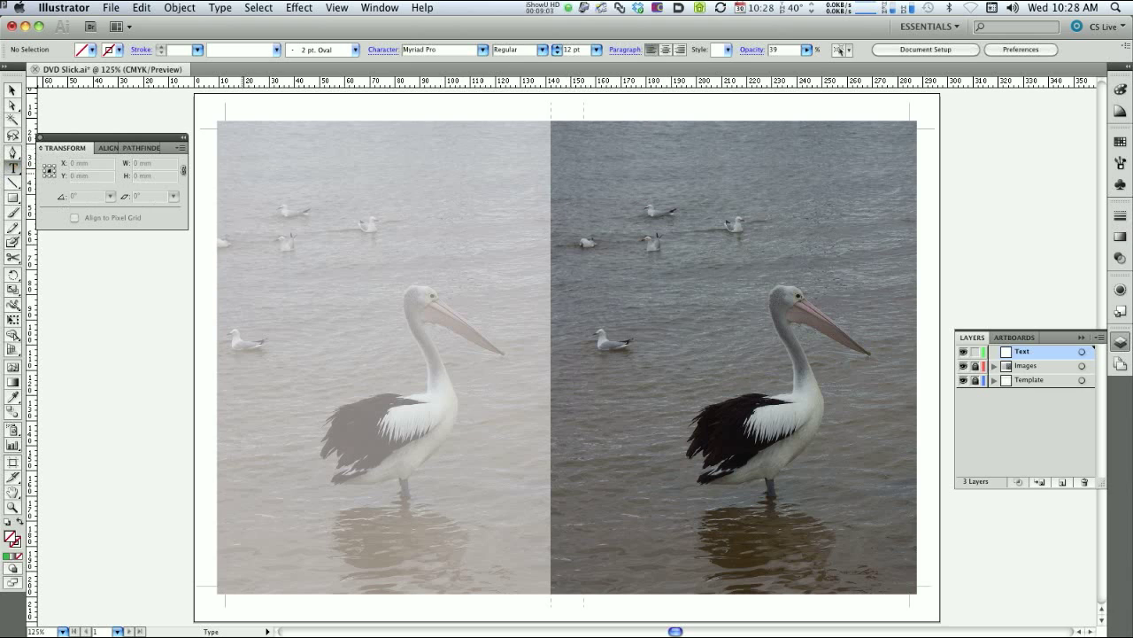
pyautogui.moveTo(226, 174); pyautogui.dragTo(614, 215)
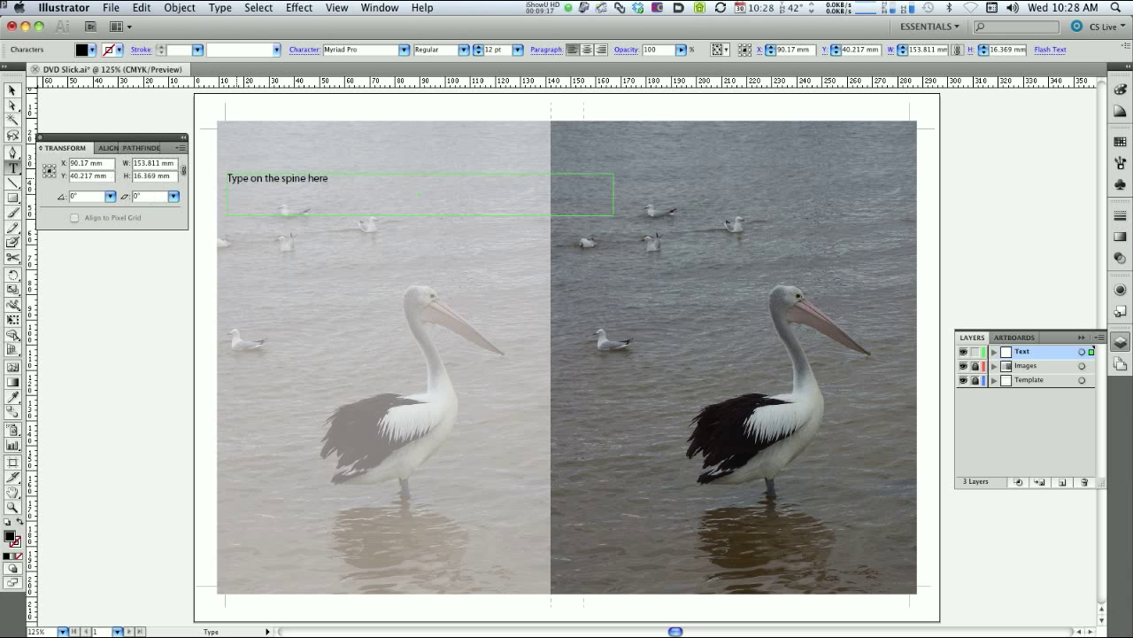
pyautogui.press('super+a')
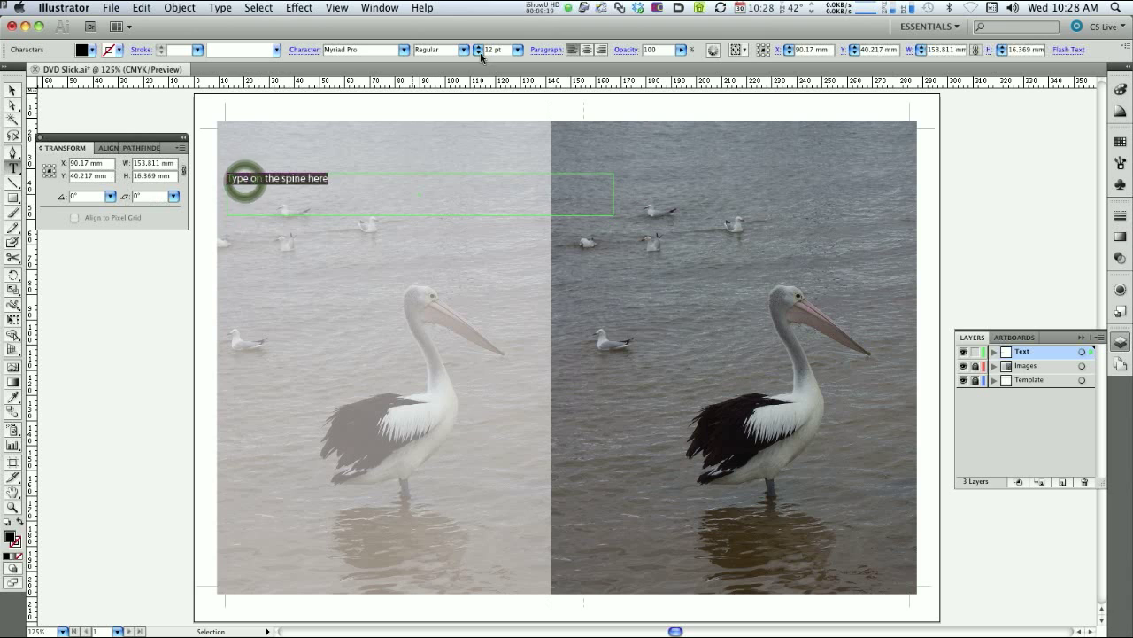
pyautogui.click(519, 51)
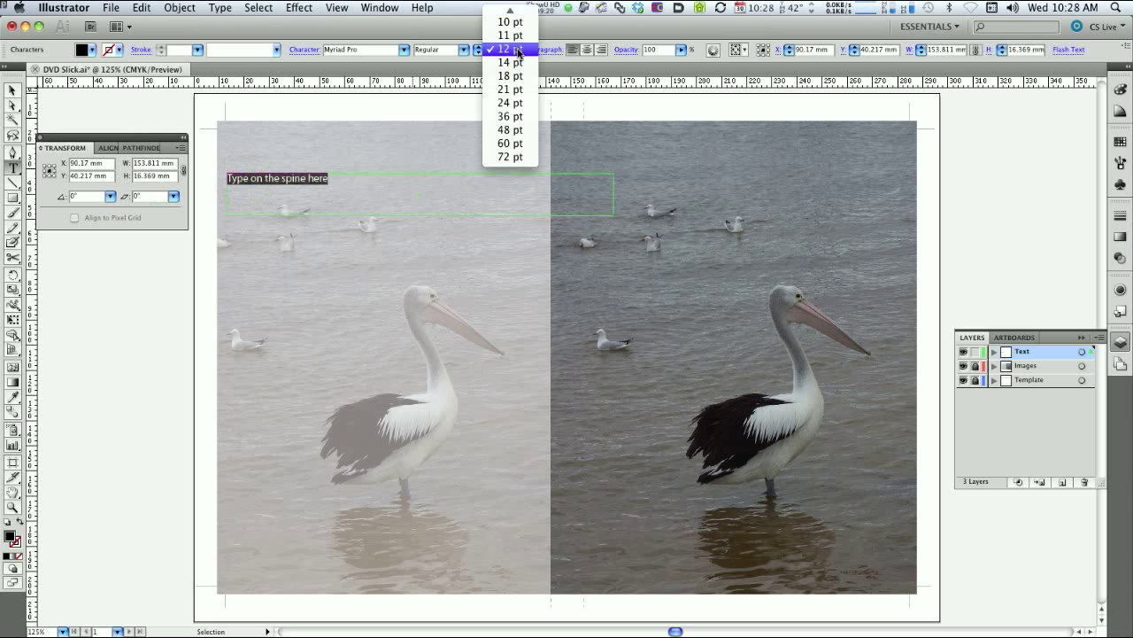
pyautogui.click(514, 104)
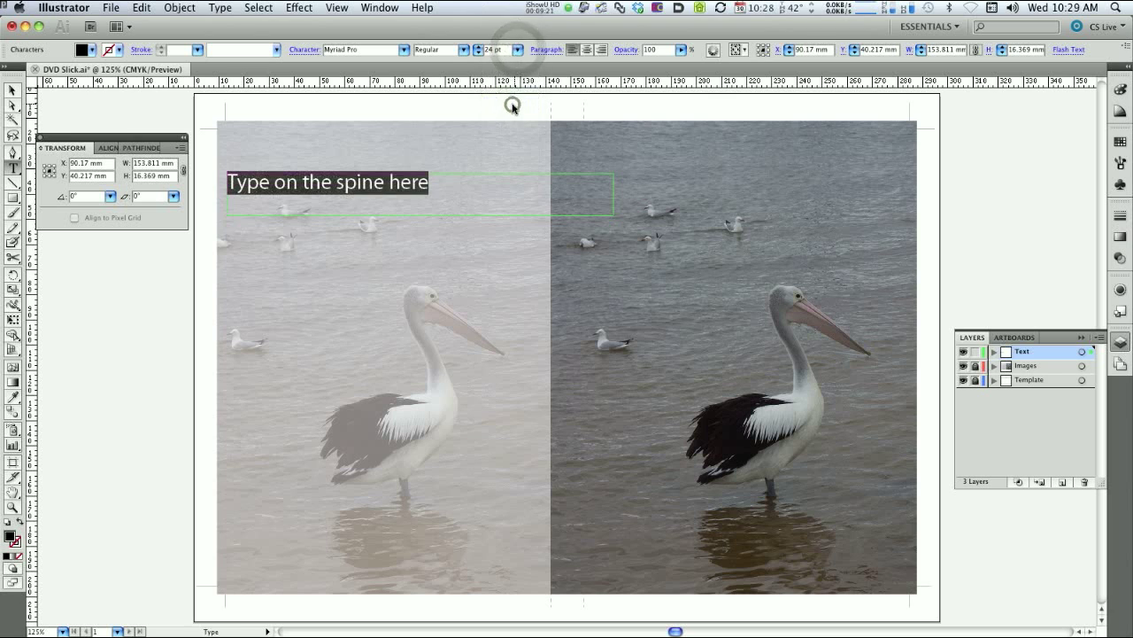
pyautogui.click(463, 50)
pyautogui.click(443, 103)
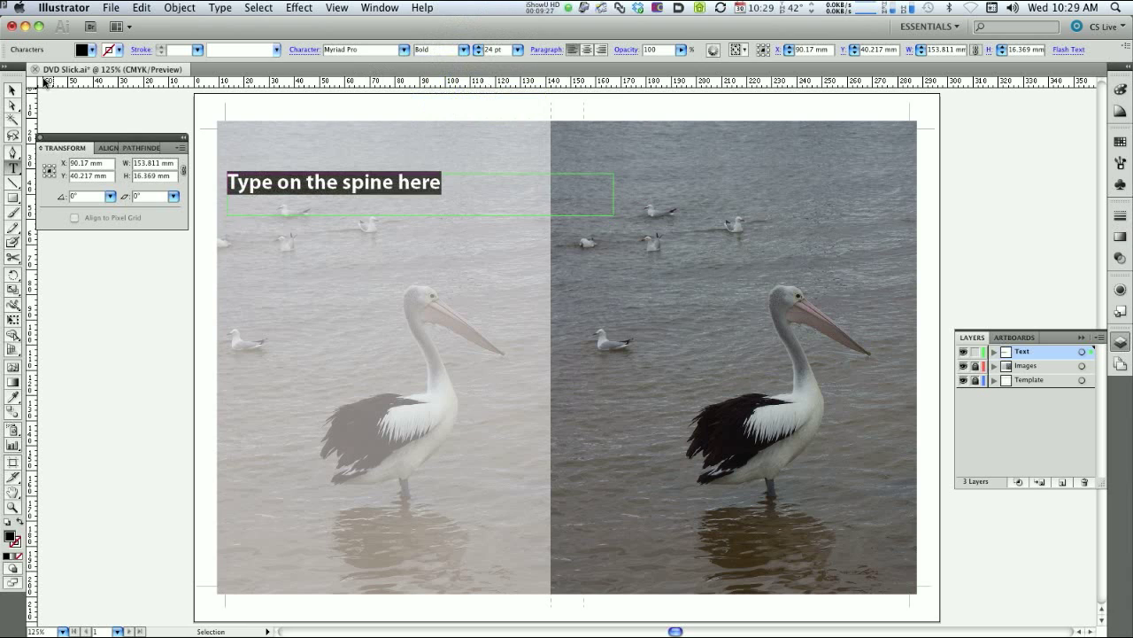
pyautogui.click(12, 91)
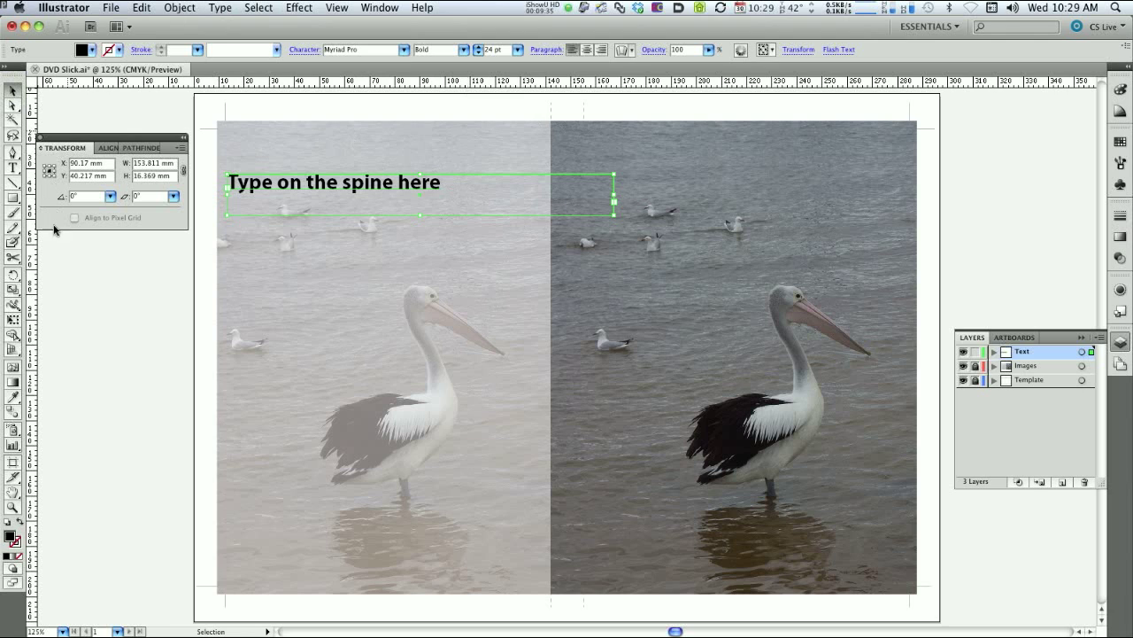
# - Try rotating the spine text frame by 90°, and undo the rotation
pyautogui.click(13, 276)
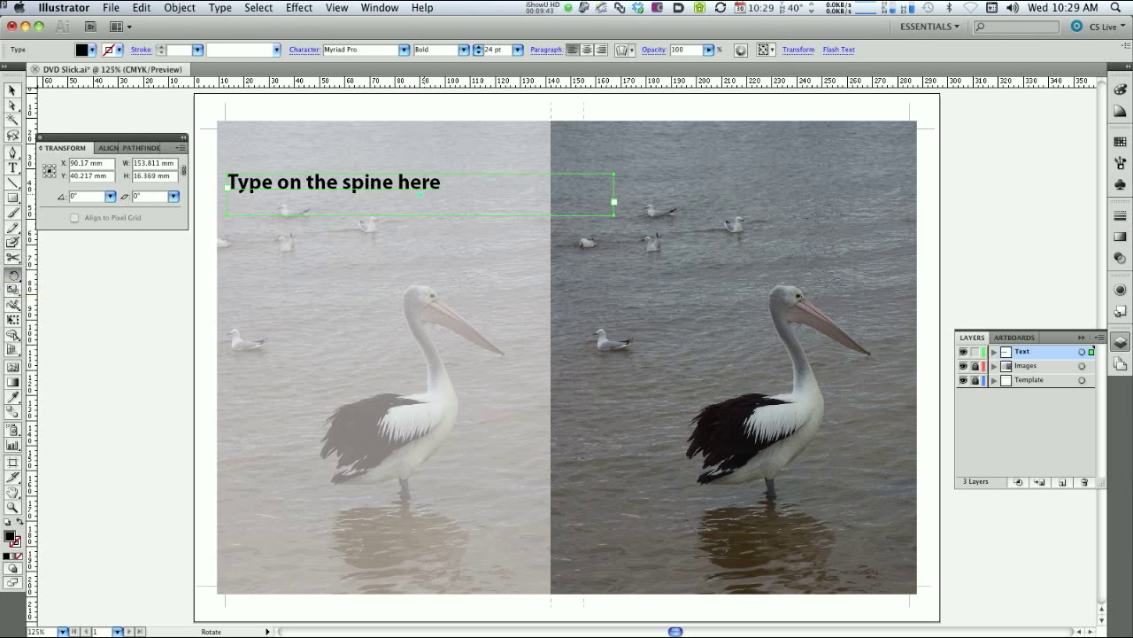
pyautogui.click(411, 241)
pyautogui.click(427, 194)
pyautogui.click(412, 242)
pyautogui.doubleClick(13, 276)
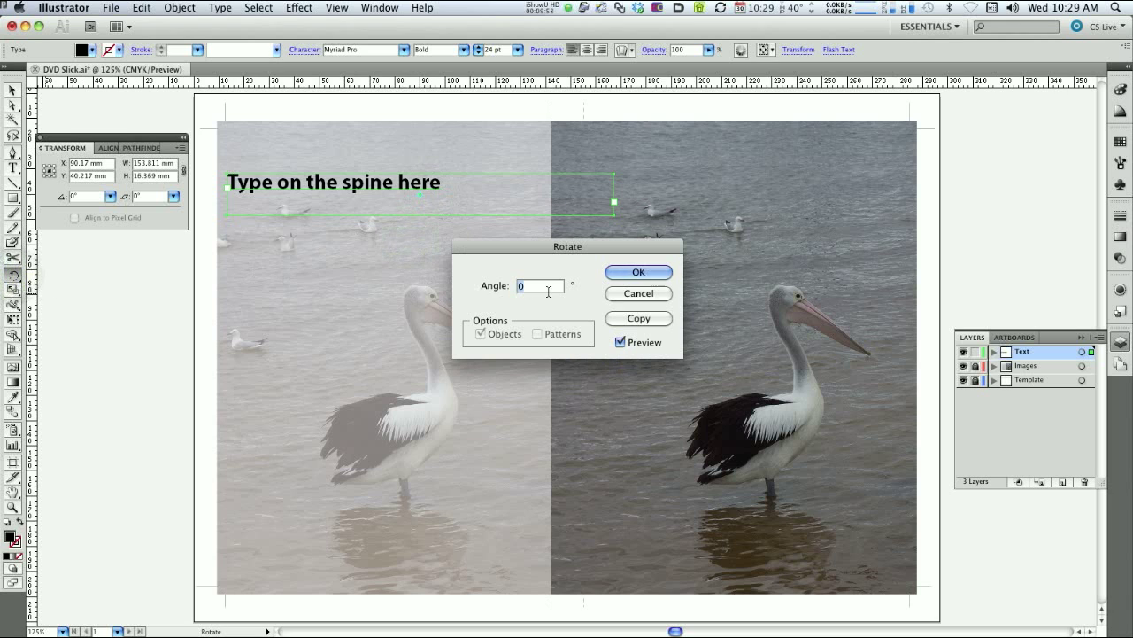
pyautogui.write('90')
pyautogui.press('Return')
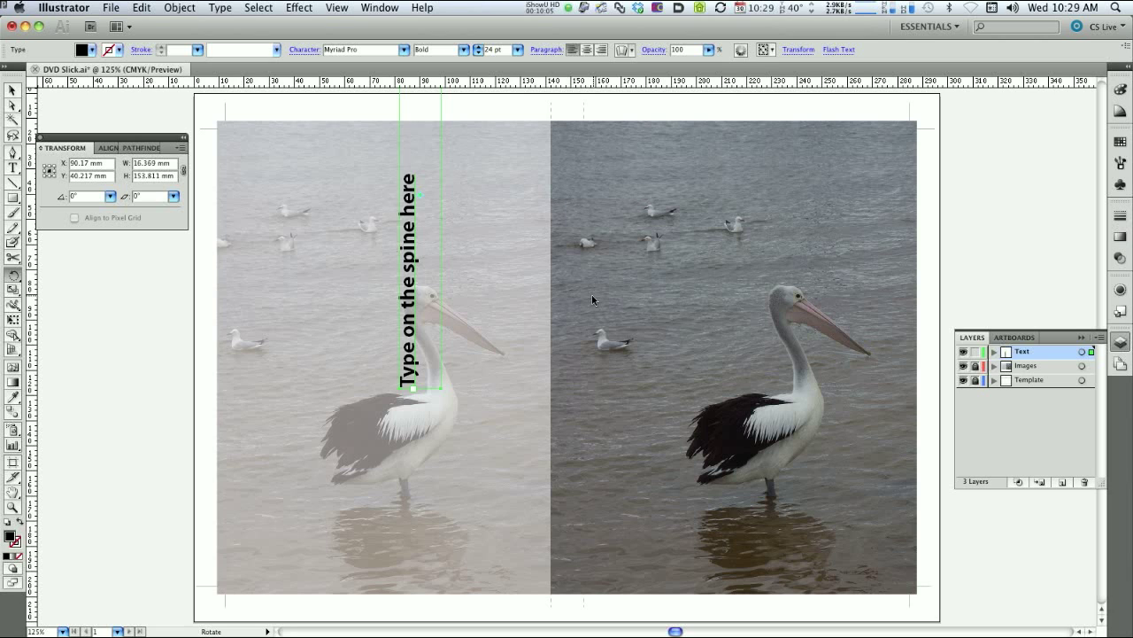
pyautogui.press('super+z')
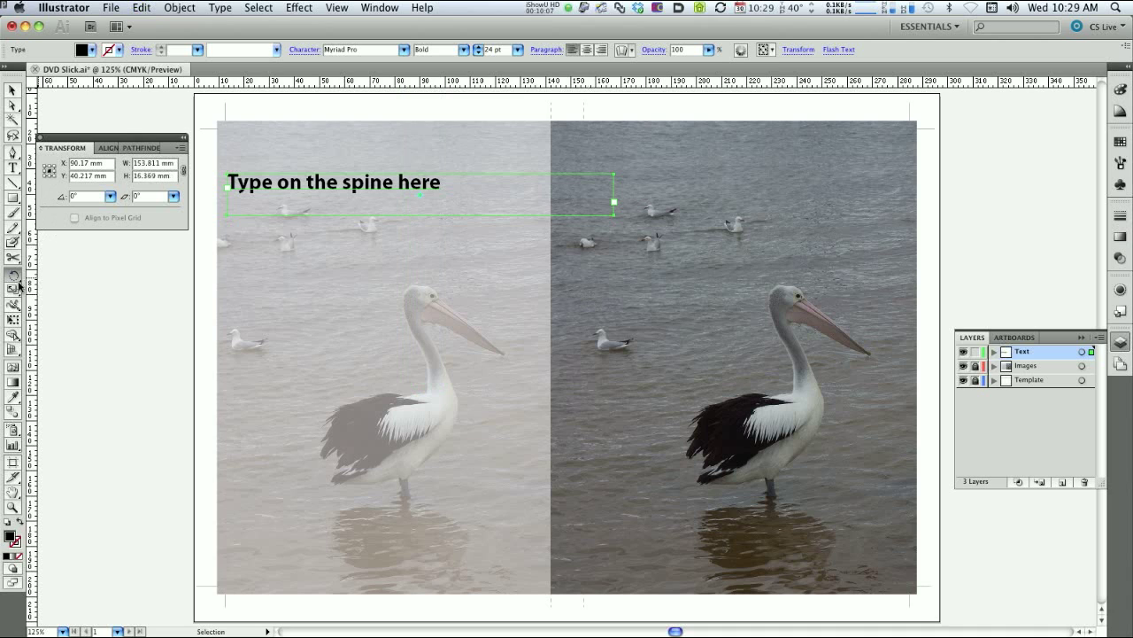
# - Rotate the spine text frame by -90° so it reads downwards
pyautogui.doubleClick(13, 275)
pyautogui.write('-90')
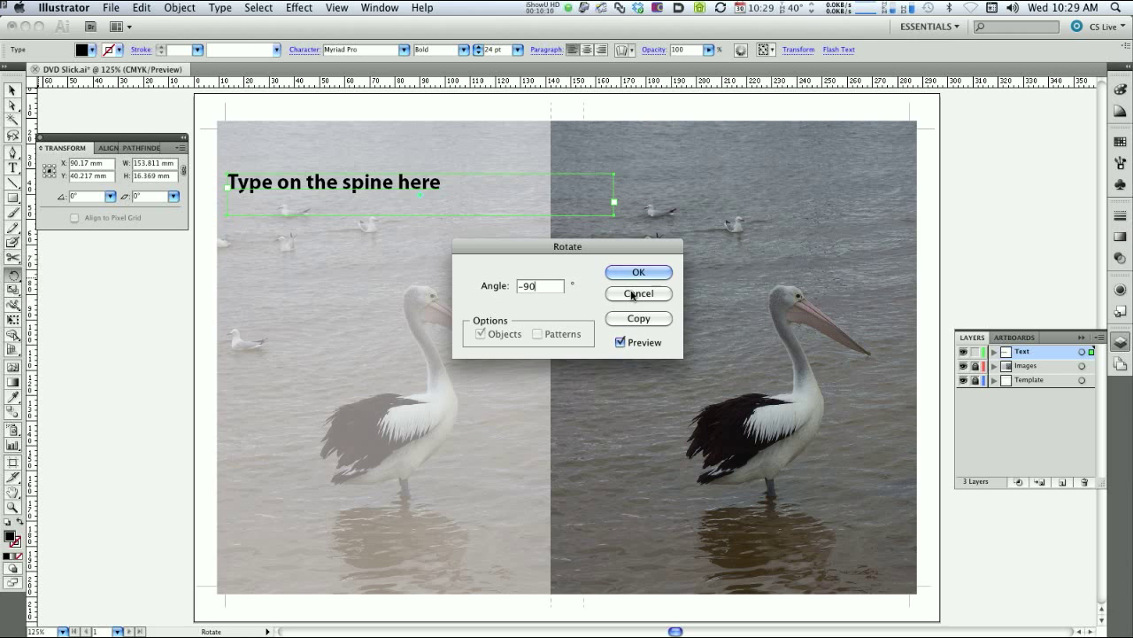
pyautogui.press('Return')
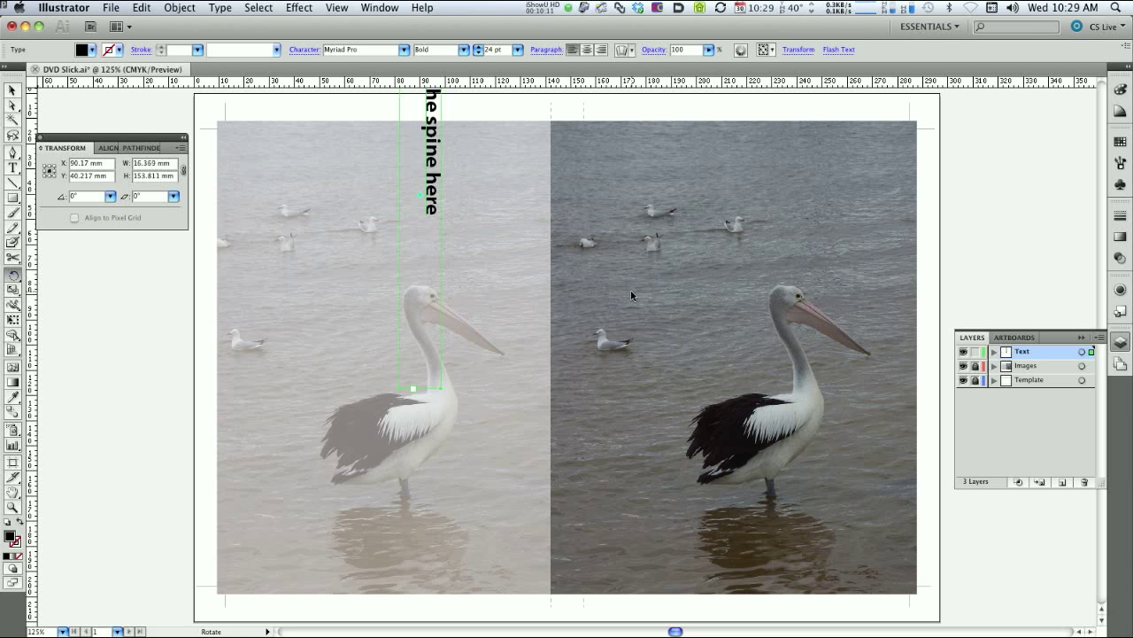
# - Move the rotated text onto the spine between the two folds and shrink its frame to about 10 × 87 mm
pyautogui.click(14, 90)
pyautogui.moveTo(434, 145); pyautogui.dragTo(572, 329)
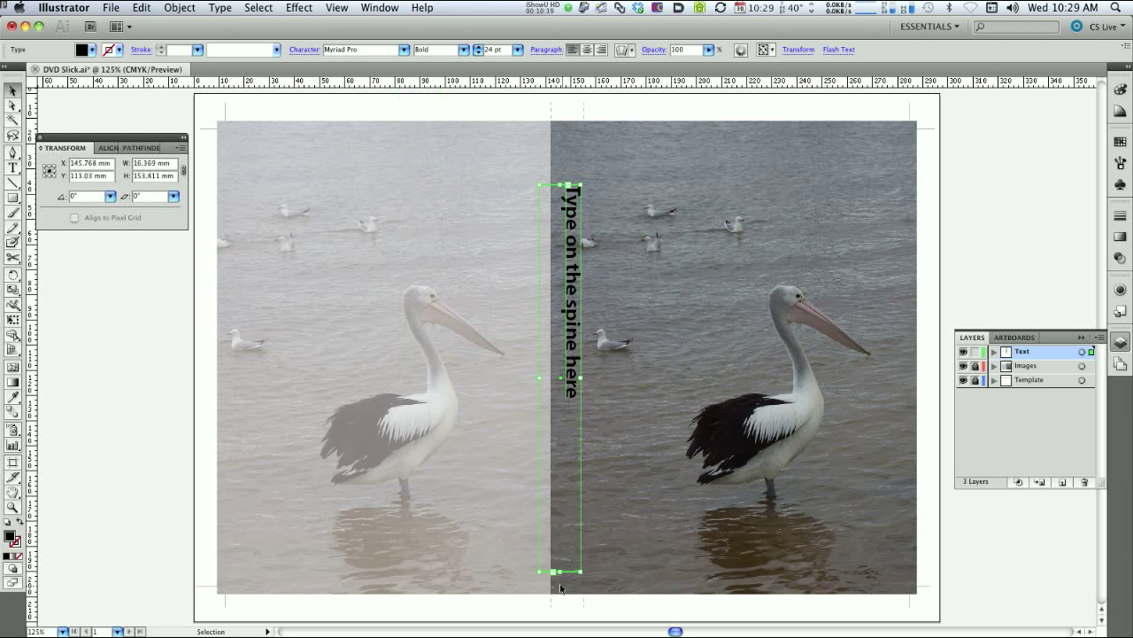
pyautogui.moveTo(561, 574); pyautogui.dragTo(574, 401)
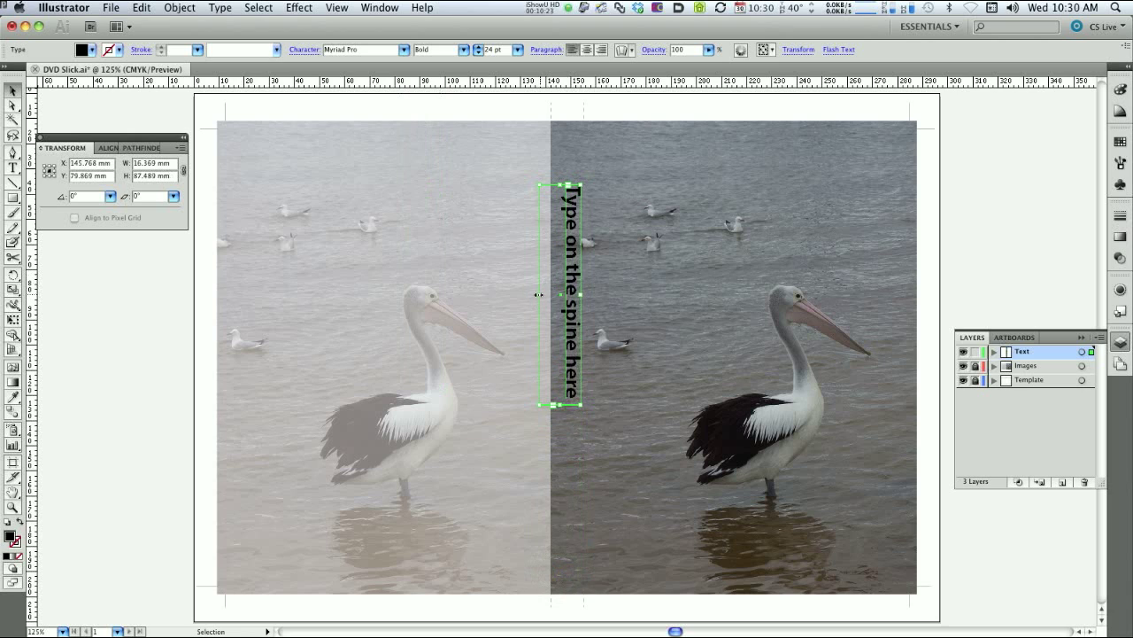
pyautogui.moveTo(538, 294); pyautogui.dragTo(572, 323)
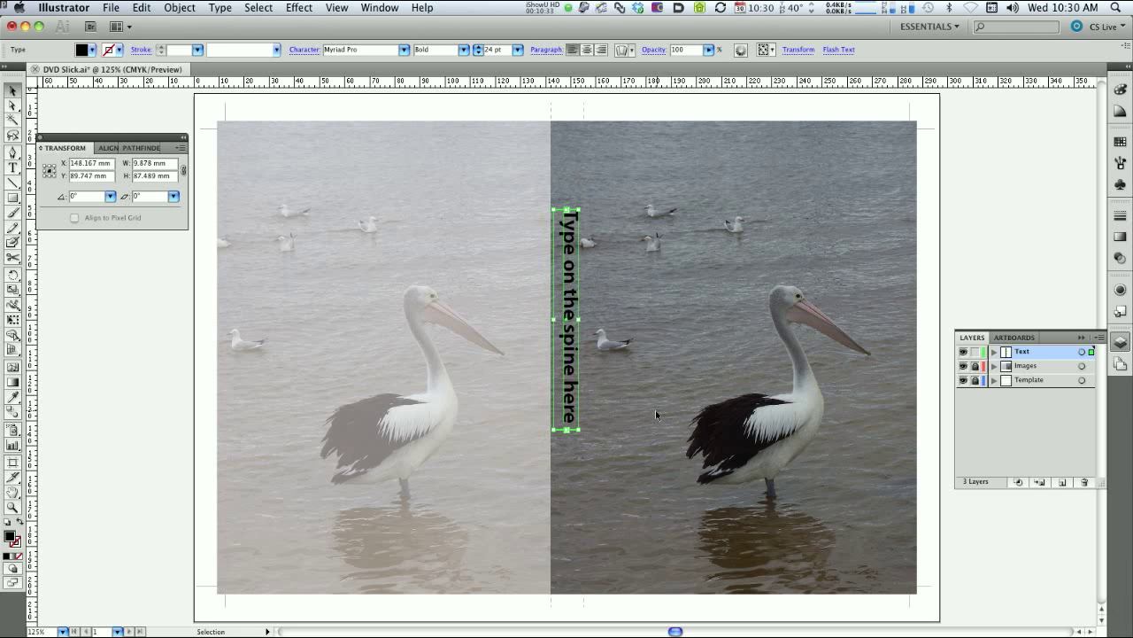
# - Change the spine text's fill colour to white
pyautogui.click(1121, 89)
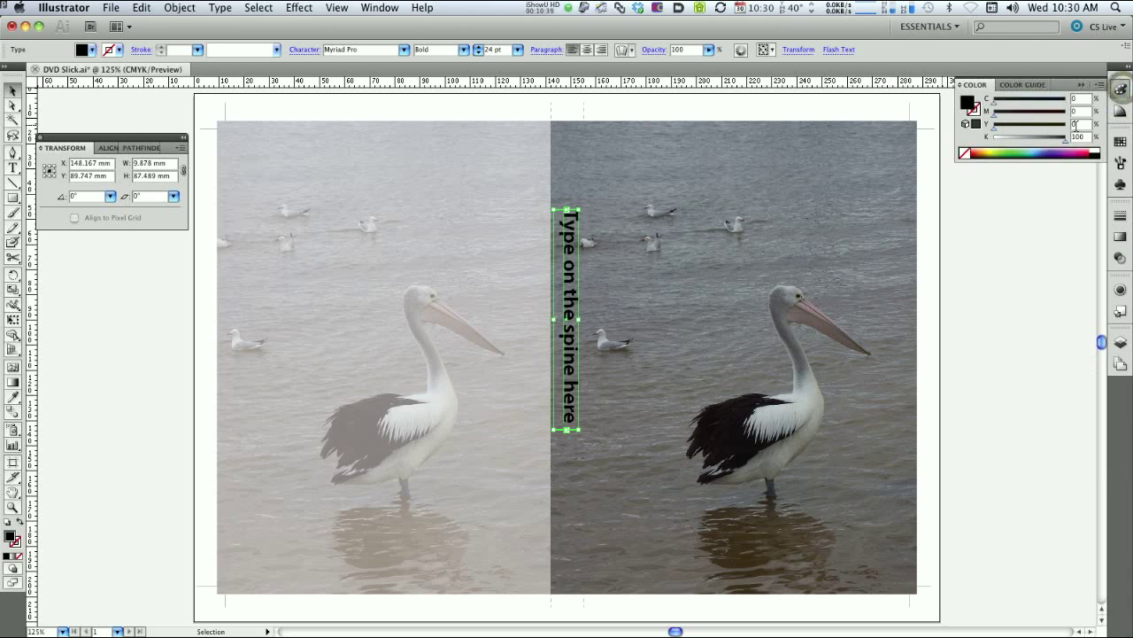
pyautogui.click(1092, 153)
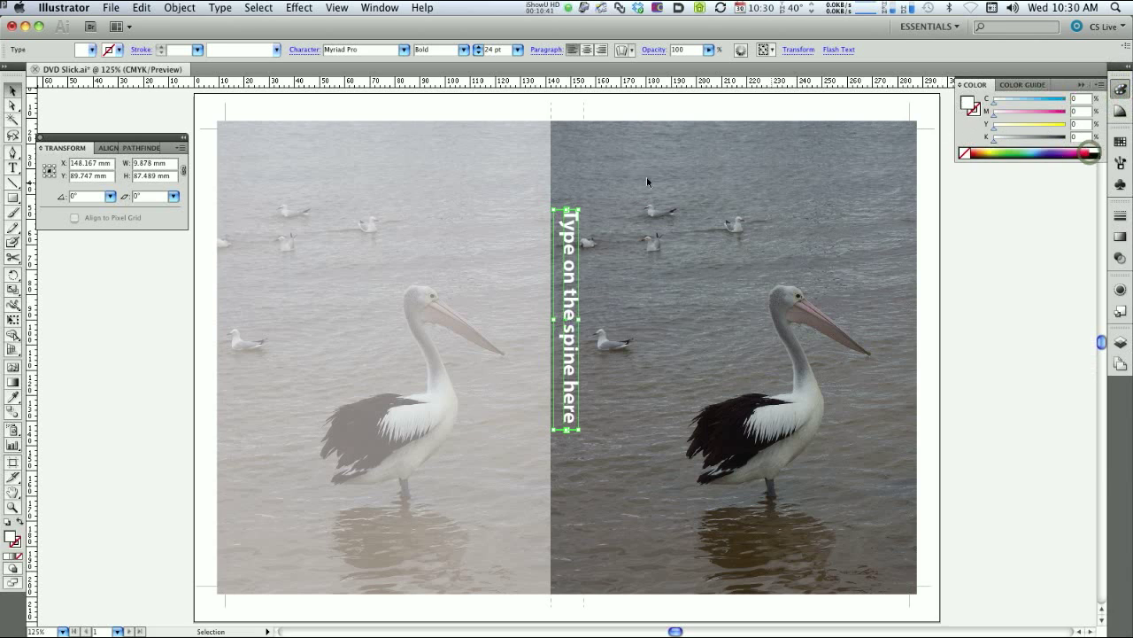
pyautogui.click(13, 89)
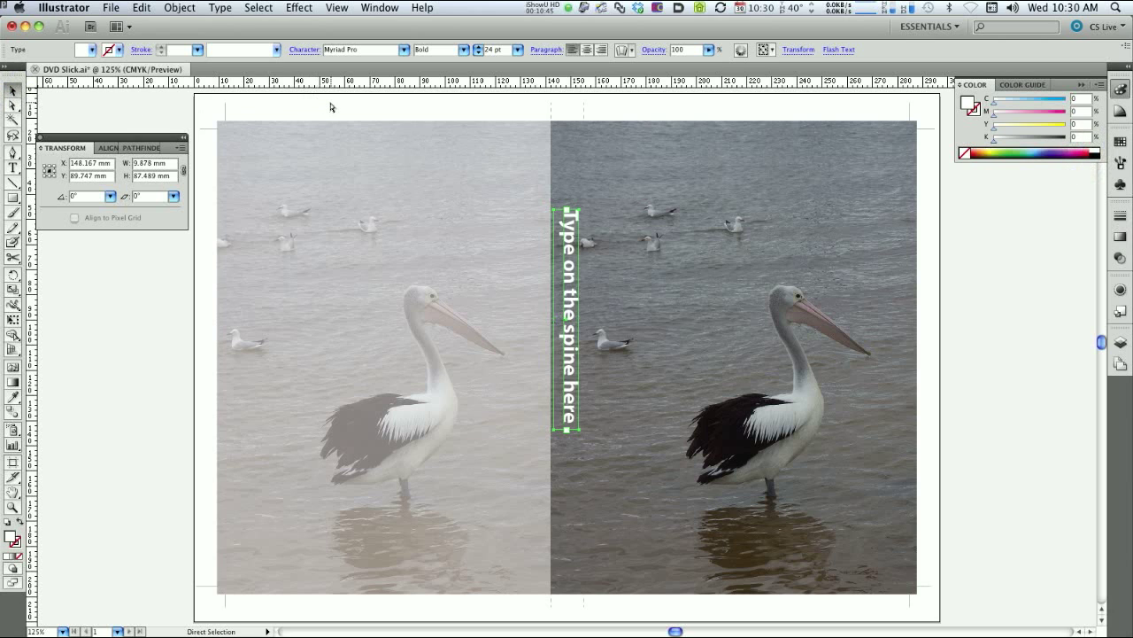
# - Show the guides and reposition the spine text higher on the spine, centred at about X 147.9 mm, Y 70.8 mm
pyautogui.press('super+semicolon')
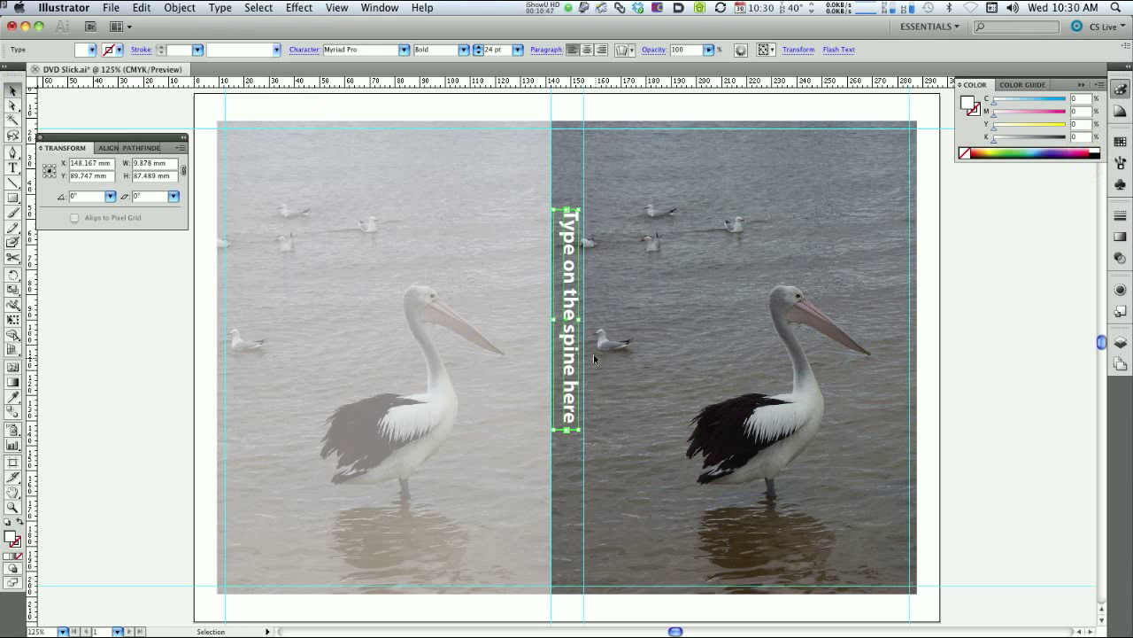
pyautogui.click(568, 274)
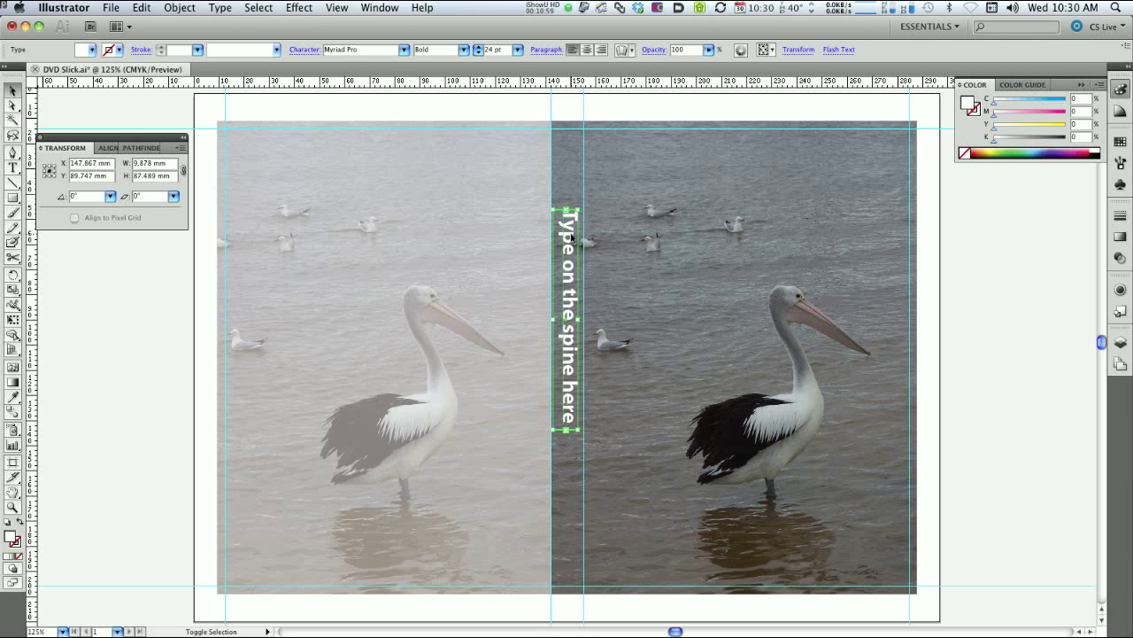
pyautogui.keyDown('shift'); pyautogui.click(571, 237); pyautogui.keyUp('shift')
pyautogui.moveTo(571, 236); pyautogui.dragTo(572, 168)
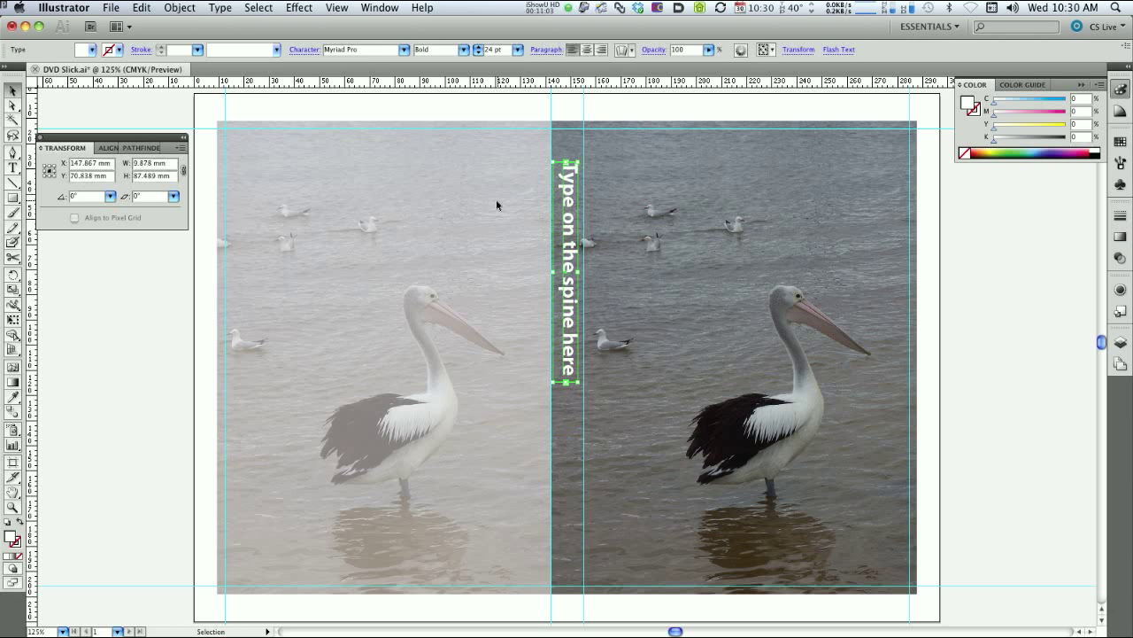
pyautogui.click(655, 104)
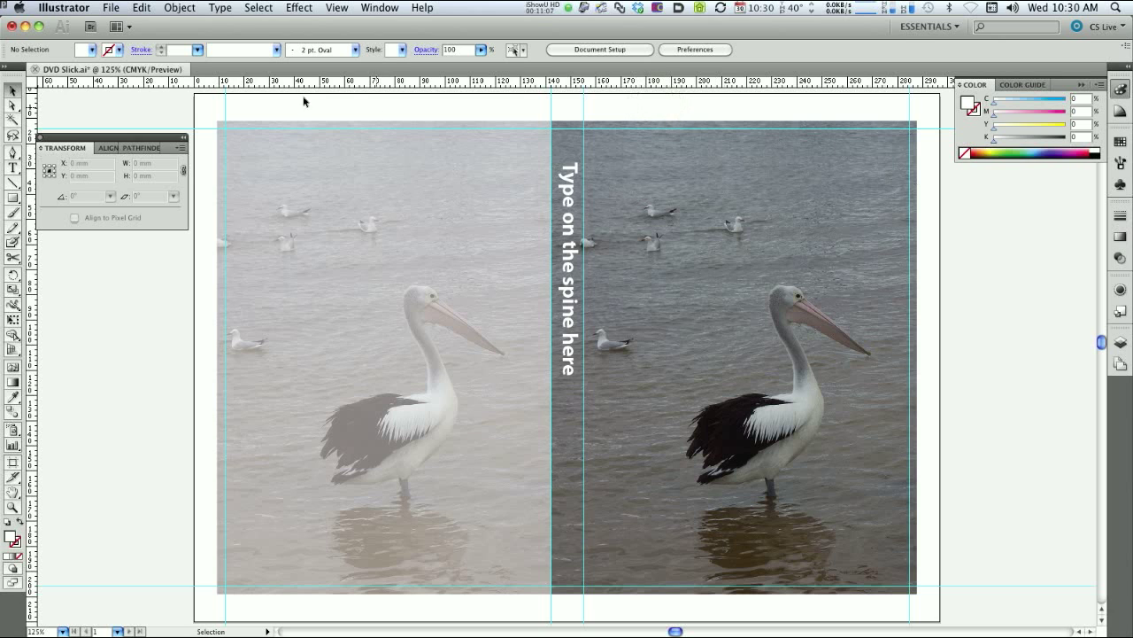
# - Add the point text "Title Here" over the water on the upper part of the front cover
pyautogui.click(13, 167)
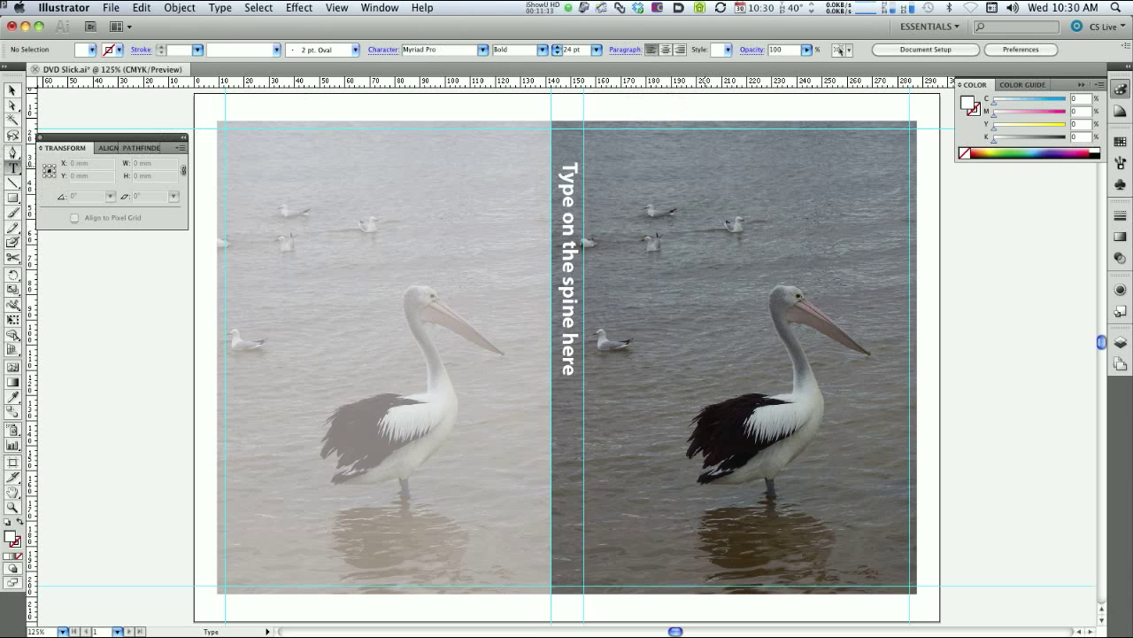
pyautogui.click(699, 209)
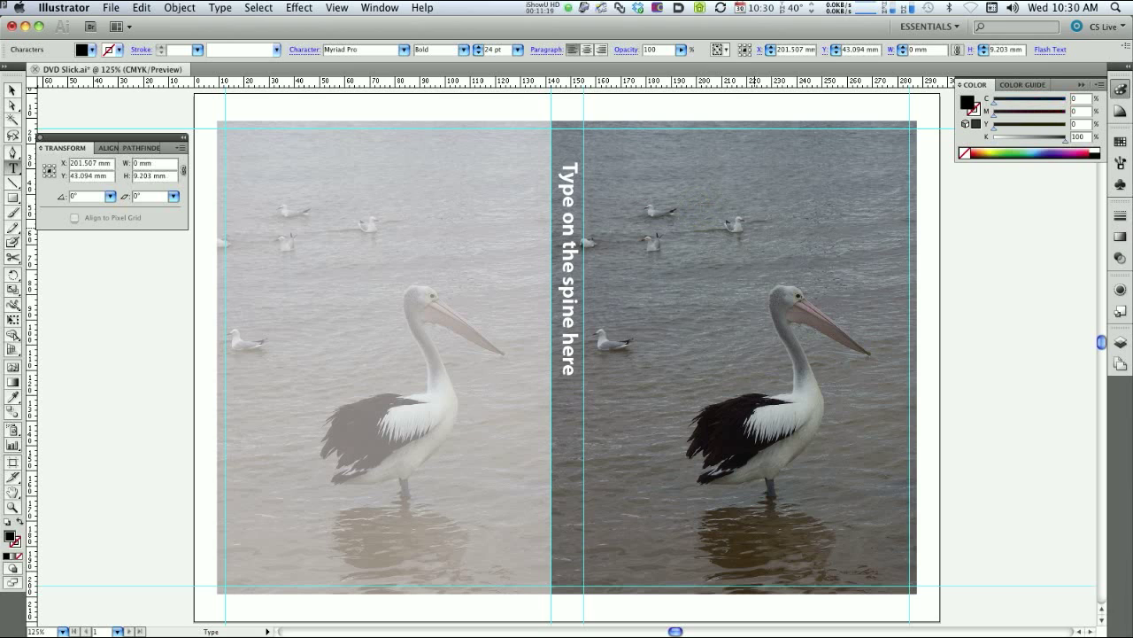
pyautogui.write('Title Hewre')
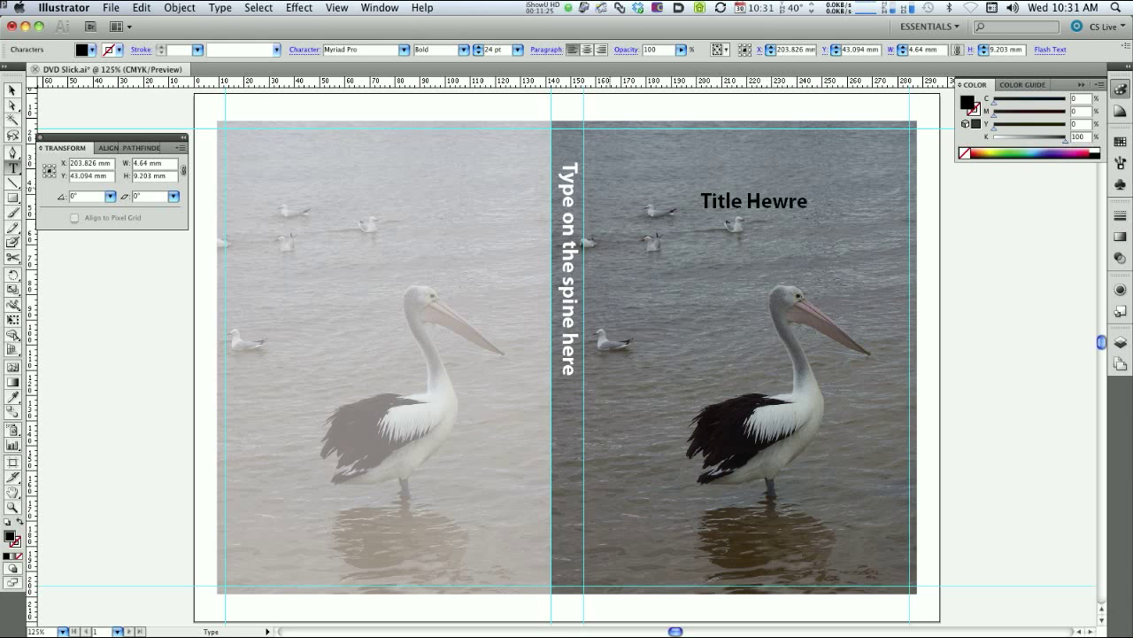
pyautogui.press('BackSpace')
pyautogui.press('BackSpace')
pyautogui.write('re')
pyautogui.click(12, 90)
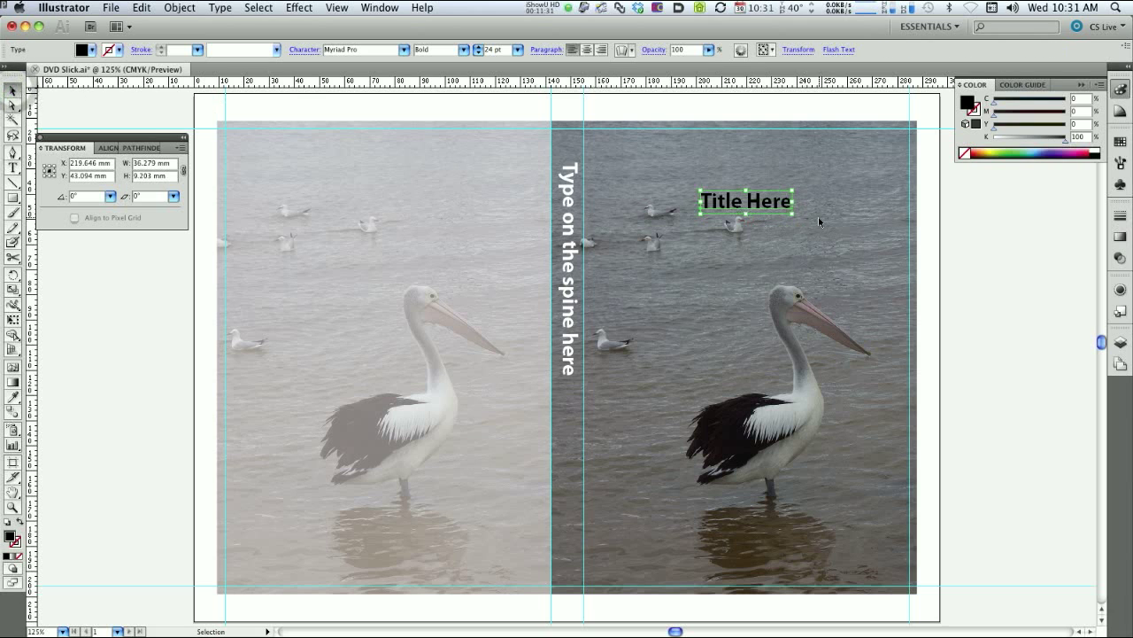
# - Enlarge the title proportionally to about 70 × 18 mm and move it higher on the front cover above the pelican
pyautogui.moveTo(790, 212); pyautogui.dragTo(878, 235)
pyautogui.moveTo(796, 217); pyautogui.dragTo(804, 190)
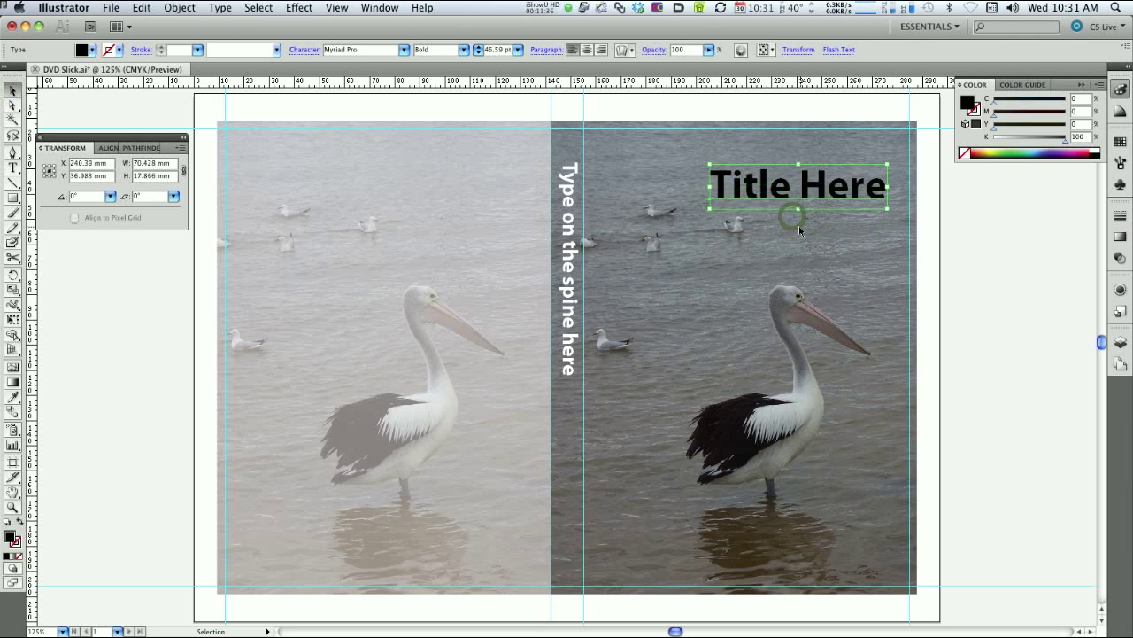
# - Change the title's fill colour to white, deselect it and save the document
pyautogui.click(1098, 150)
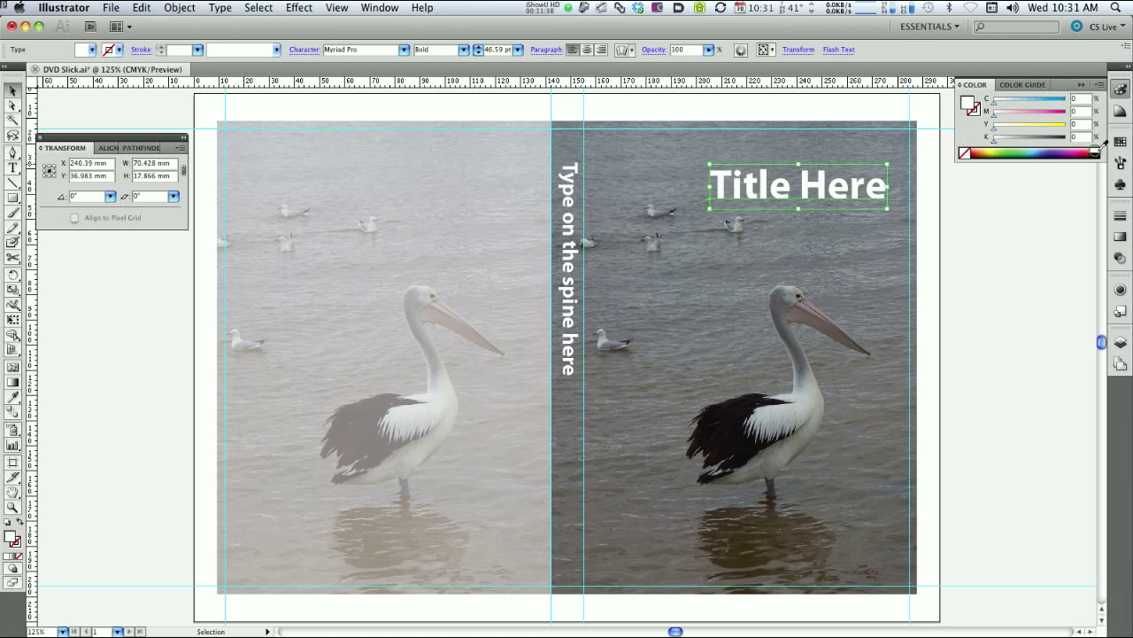
pyautogui.click(1009, 364)
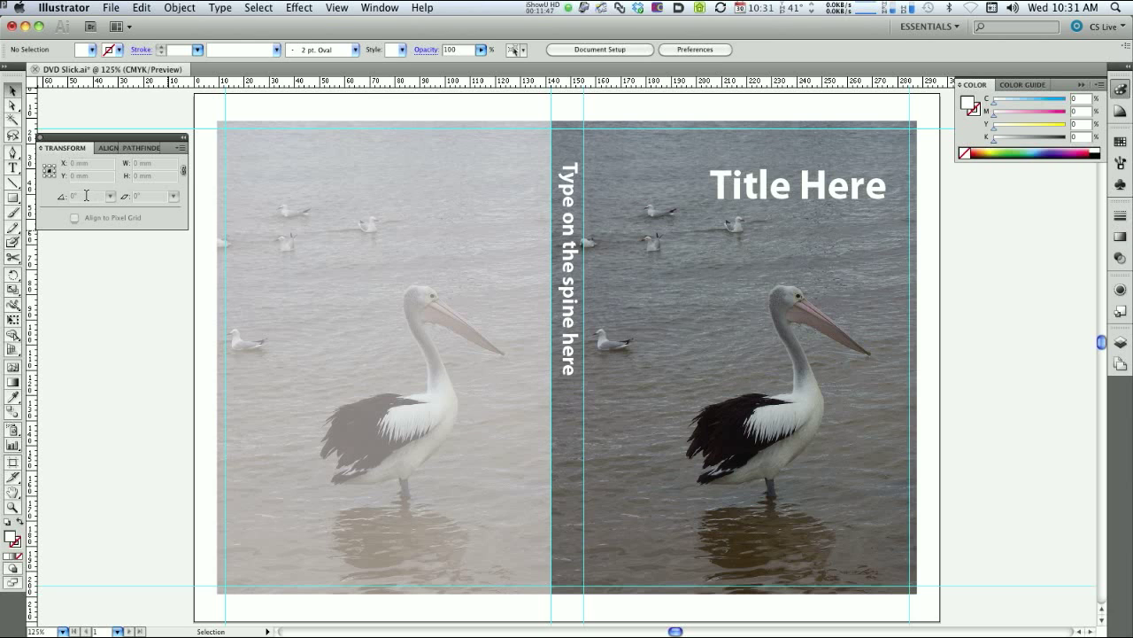
pyautogui.press('super+s')
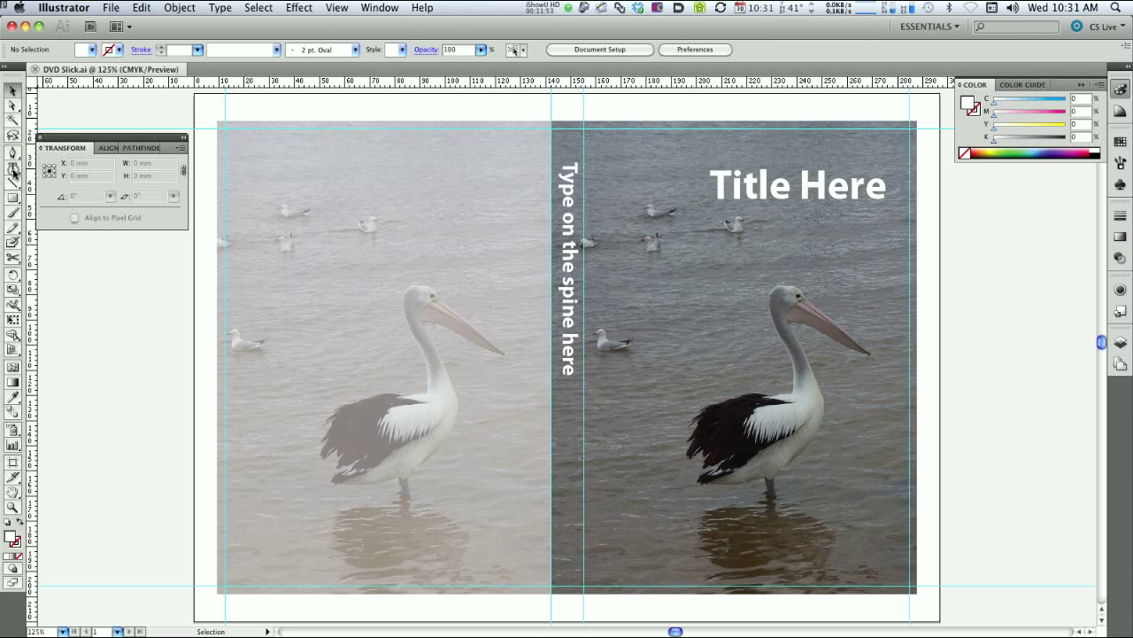
# - Create an area text frame about 54 × 87 mm on the faded back cover and fill it with random placeholder text
pyautogui.click(13, 166)
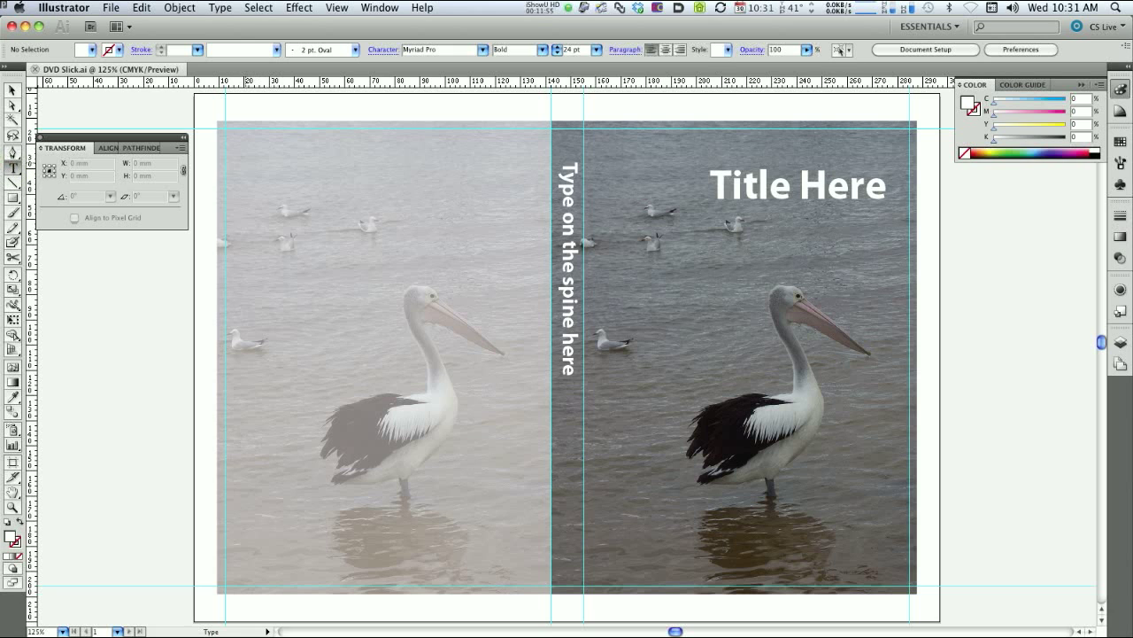
pyautogui.moveTo(247, 207); pyautogui.dragTo(384, 423)
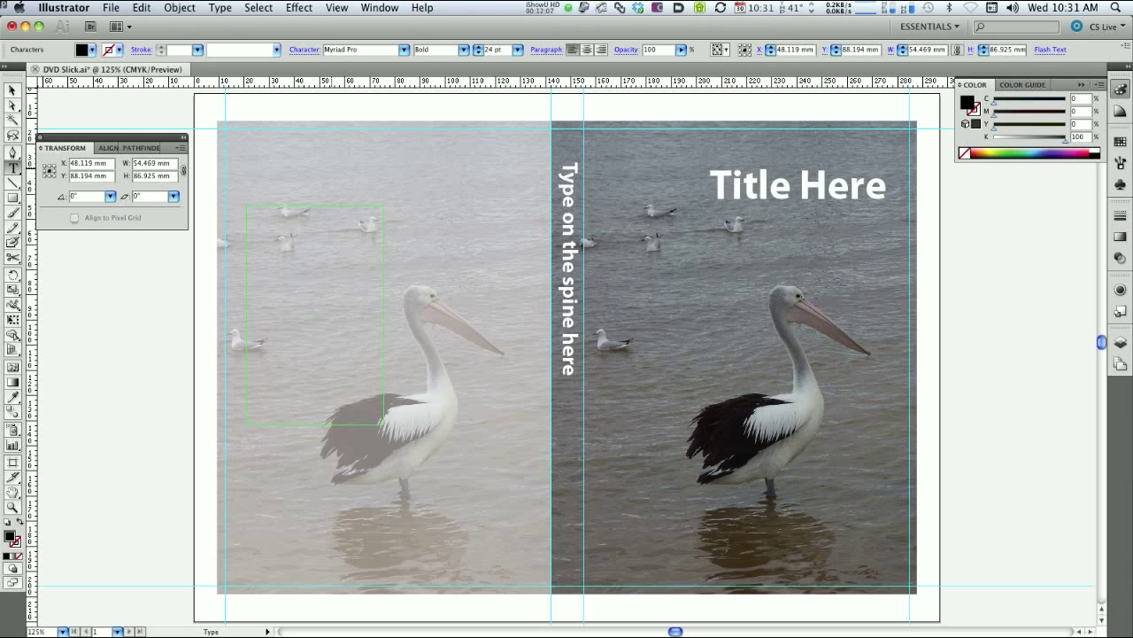
pyautogui.write('oewuyfhwe;fnwerpfiusnvcprunv;SD')
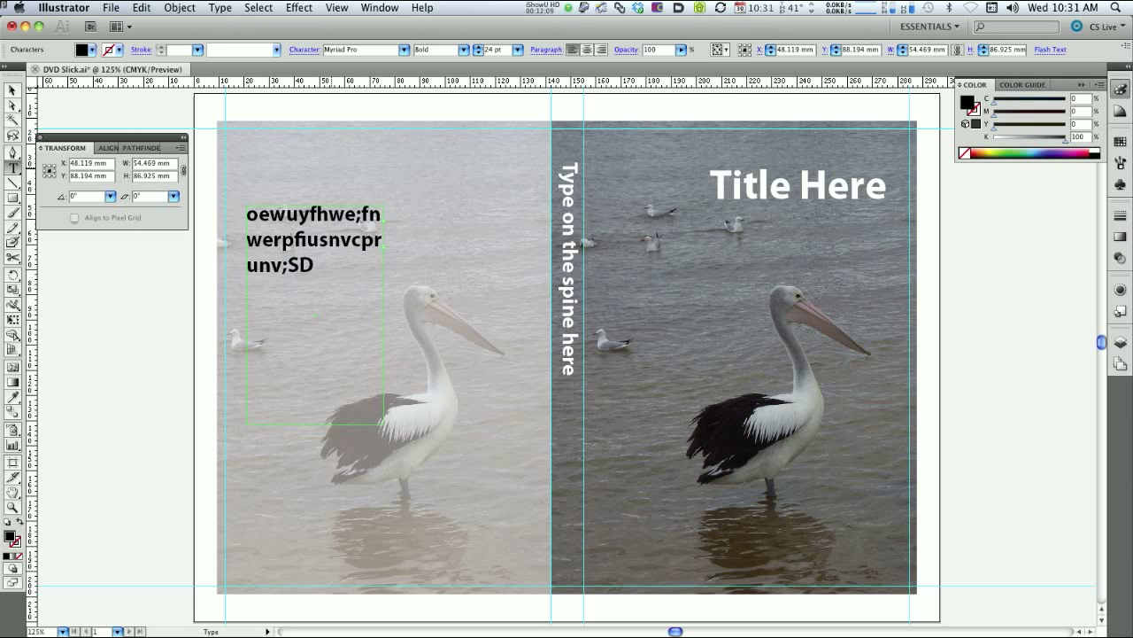
pyautogui.write('vnsrpvunpcvunwrvpuwernvcperunvpruvnwrpuvnervanrvrunvpisdfuvnwpeu')
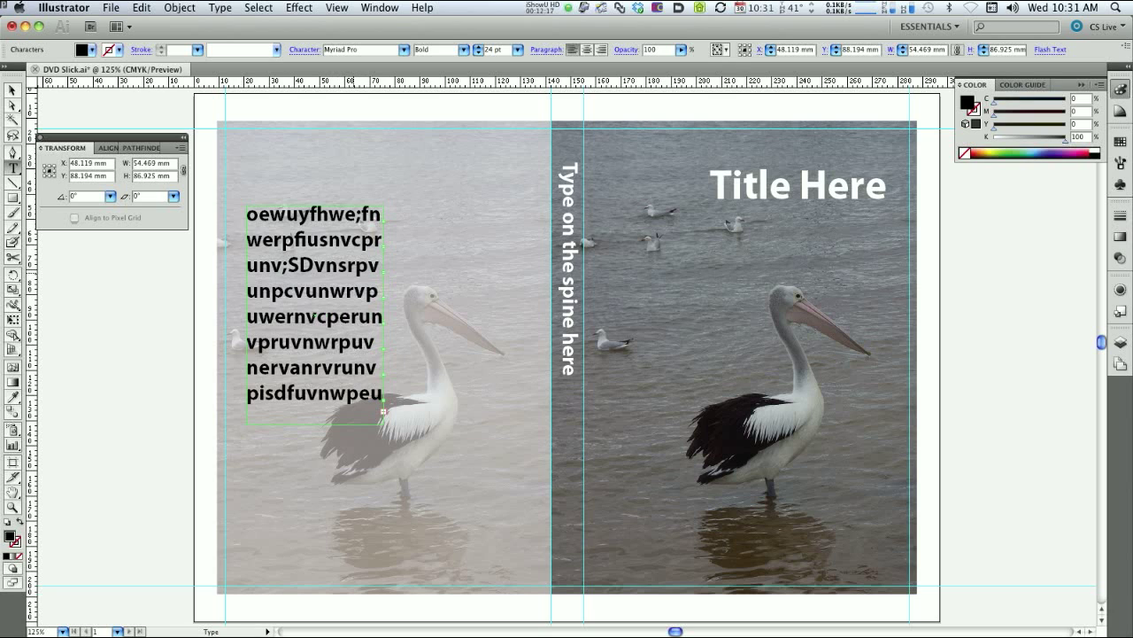
# - Set the font size of all the back cover placeholder text to 12 pt
pyautogui.press('Escape')
pyautogui.press('super+a')
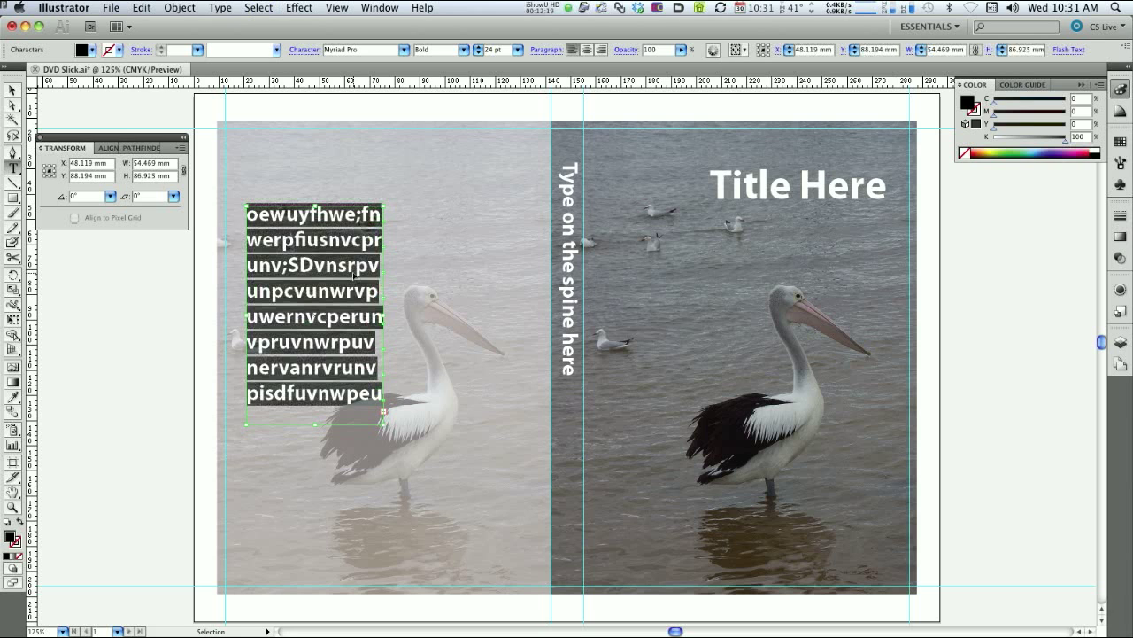
pyautogui.click(517, 50)
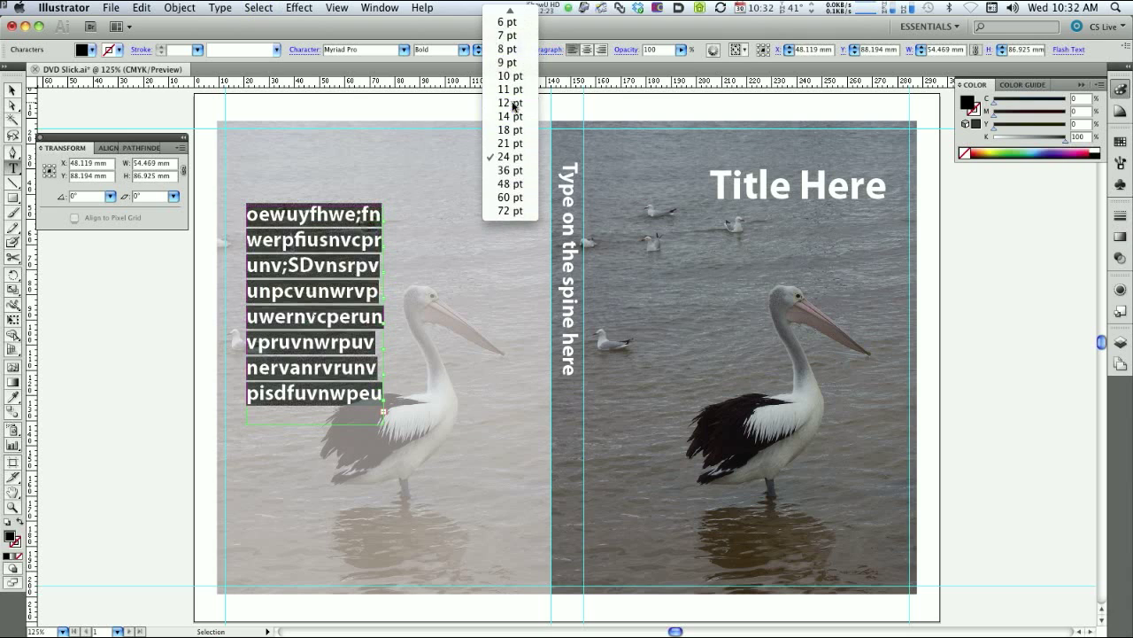
pyautogui.click(513, 104)
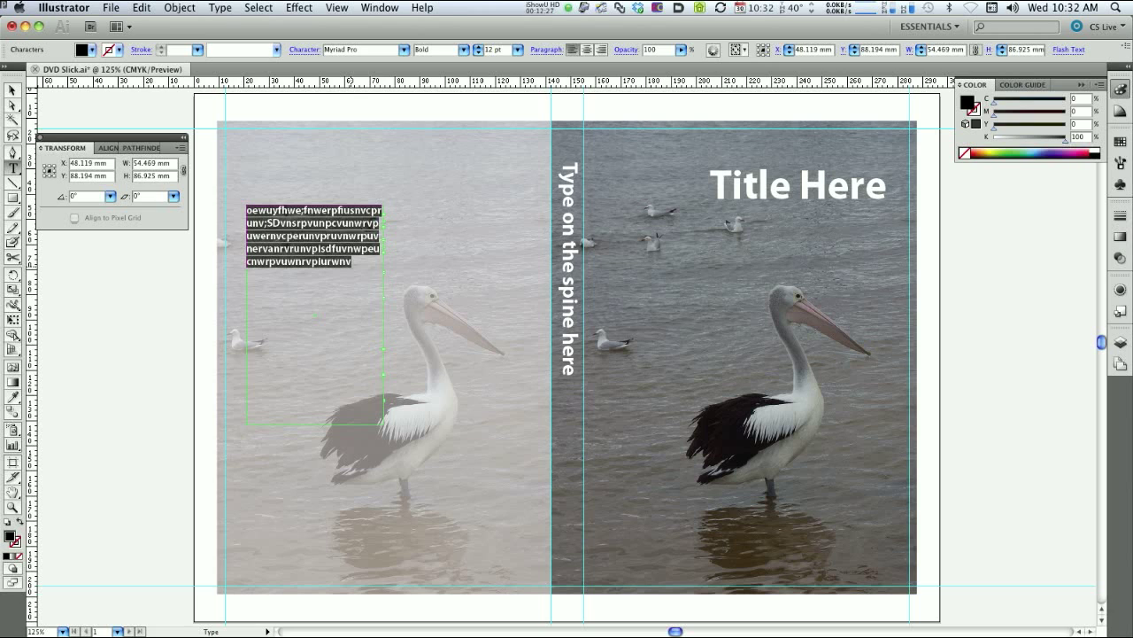
pyautogui.tripleClick(349, 266)
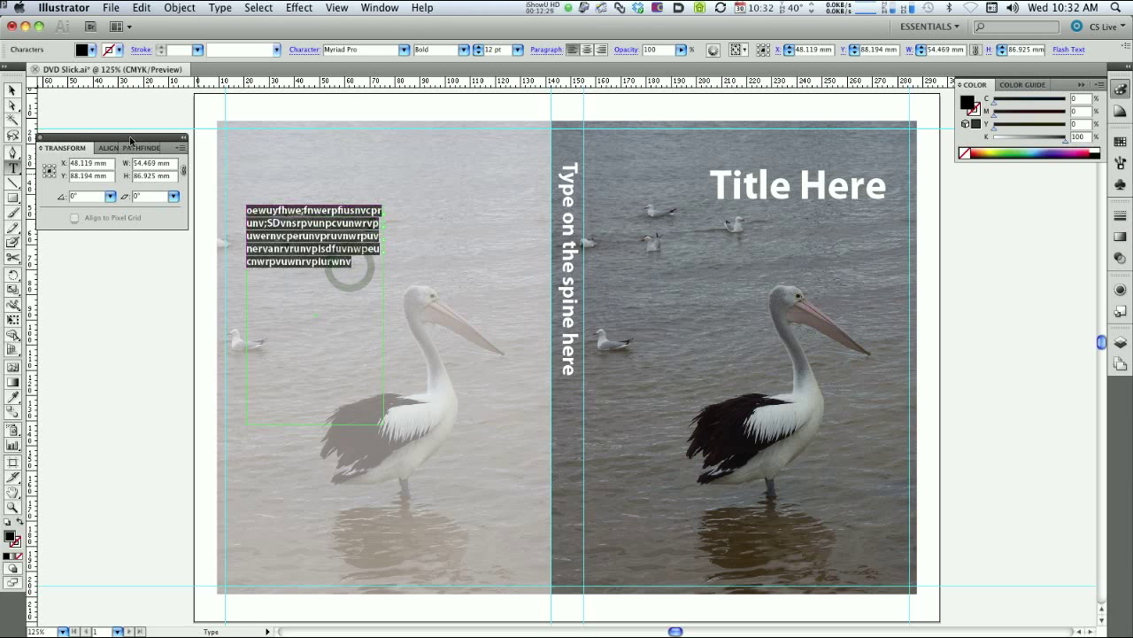
# - Duplicate the placeholder text frame horizontally to form a second, level column beside the first, centred at about X 106 mm
pyautogui.click(13, 89)
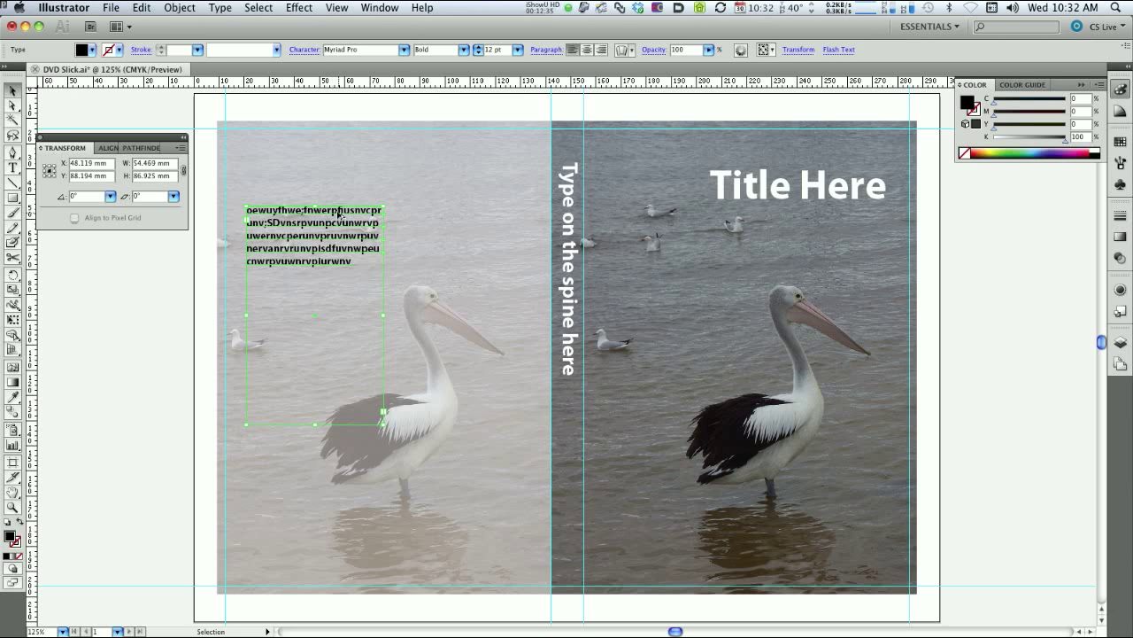
pyautogui.moveTo(336, 215); pyautogui.dragTo(483, 211)
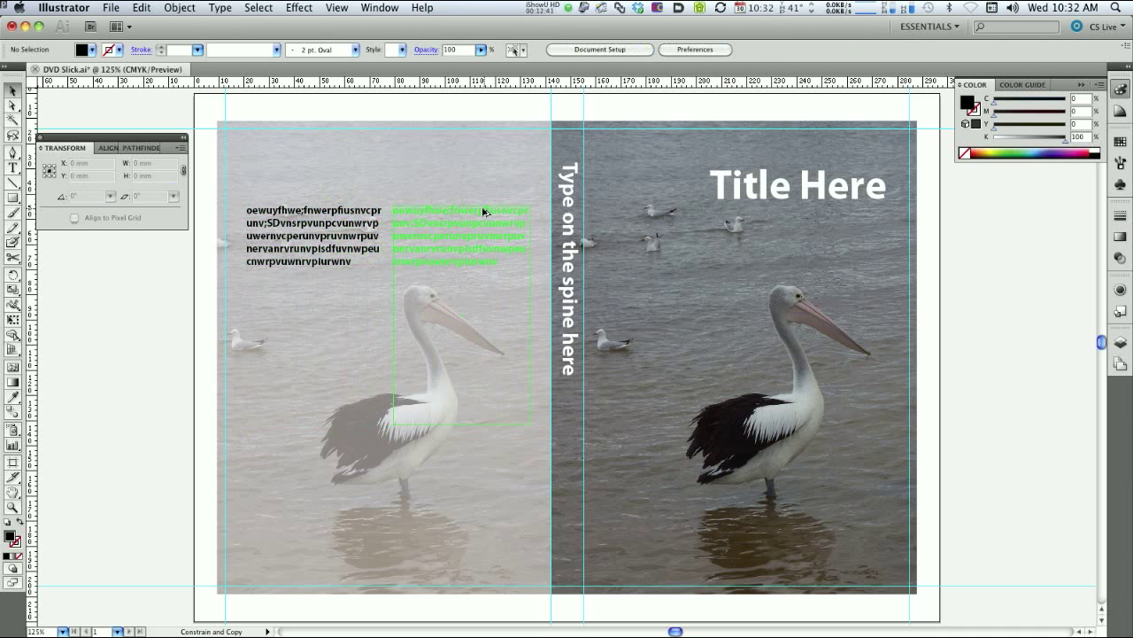
pyautogui.moveTo(484, 212); pyautogui.dragTo(484, 210)
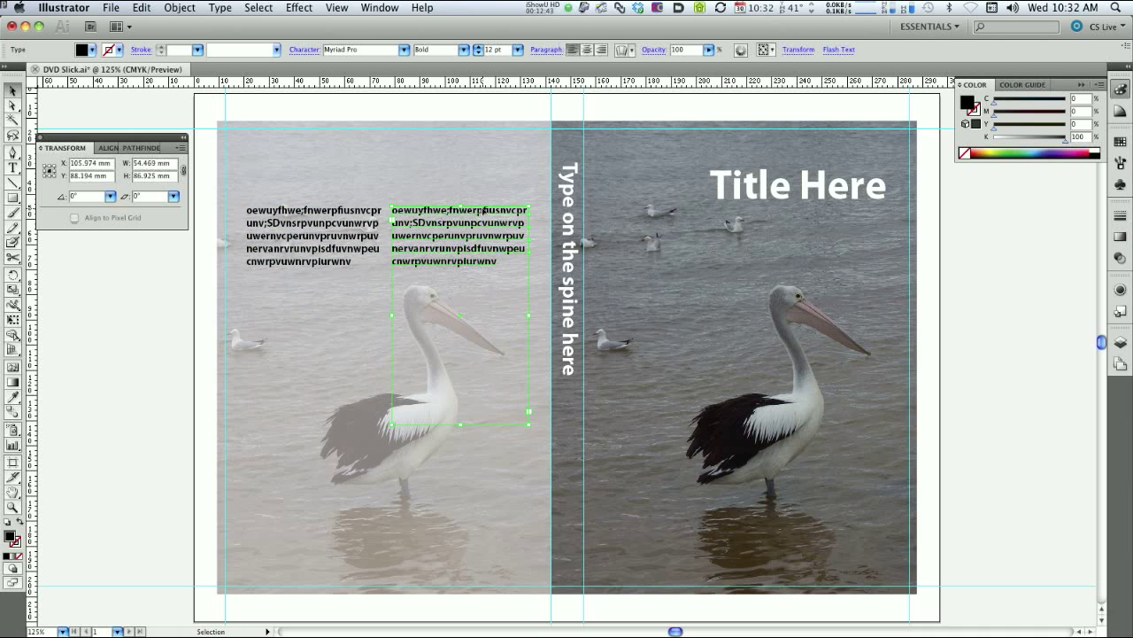
# - Switch to outline view and shorten the second column's text frame by raising its bottom edge to just below its text
pyautogui.press('a')
pyautogui.press('super+y')
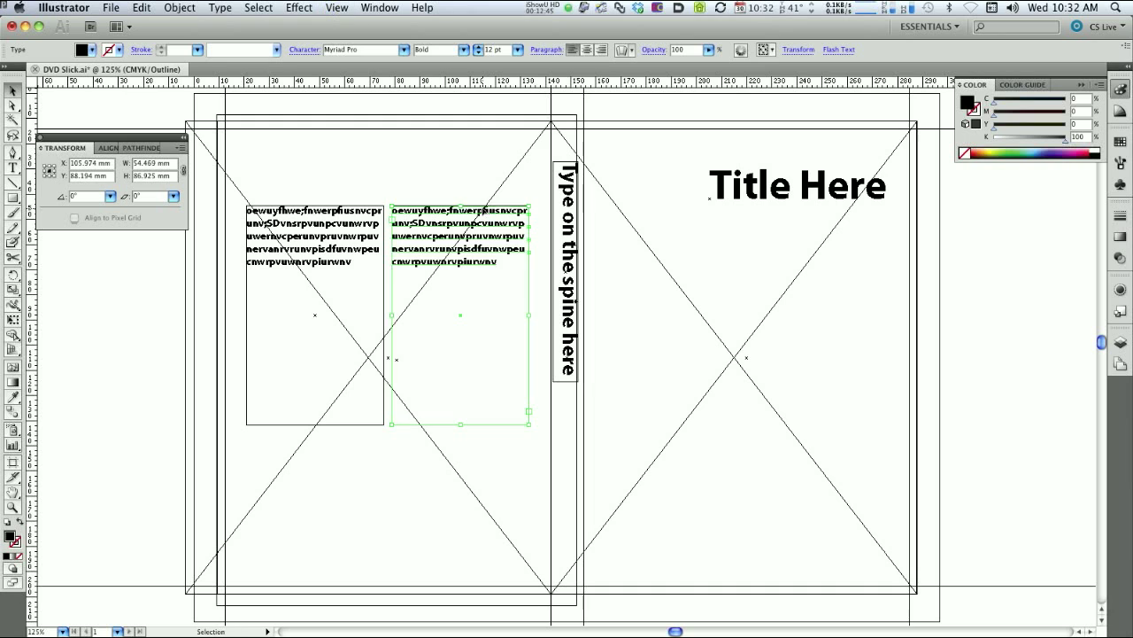
pyautogui.click(433, 178)
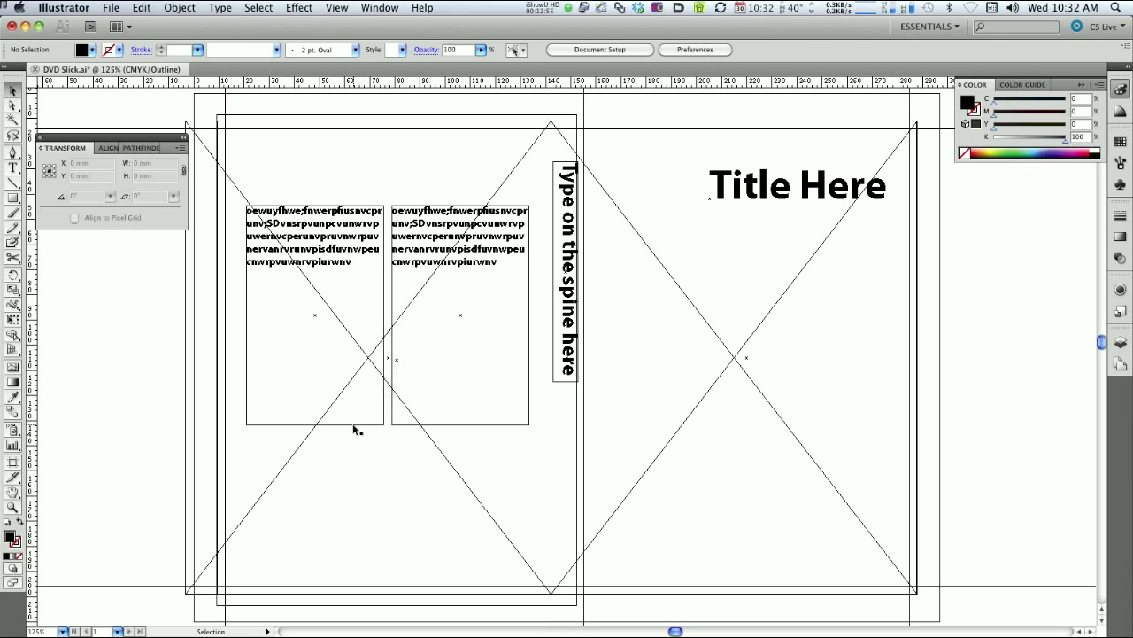
pyautogui.click(355, 256)
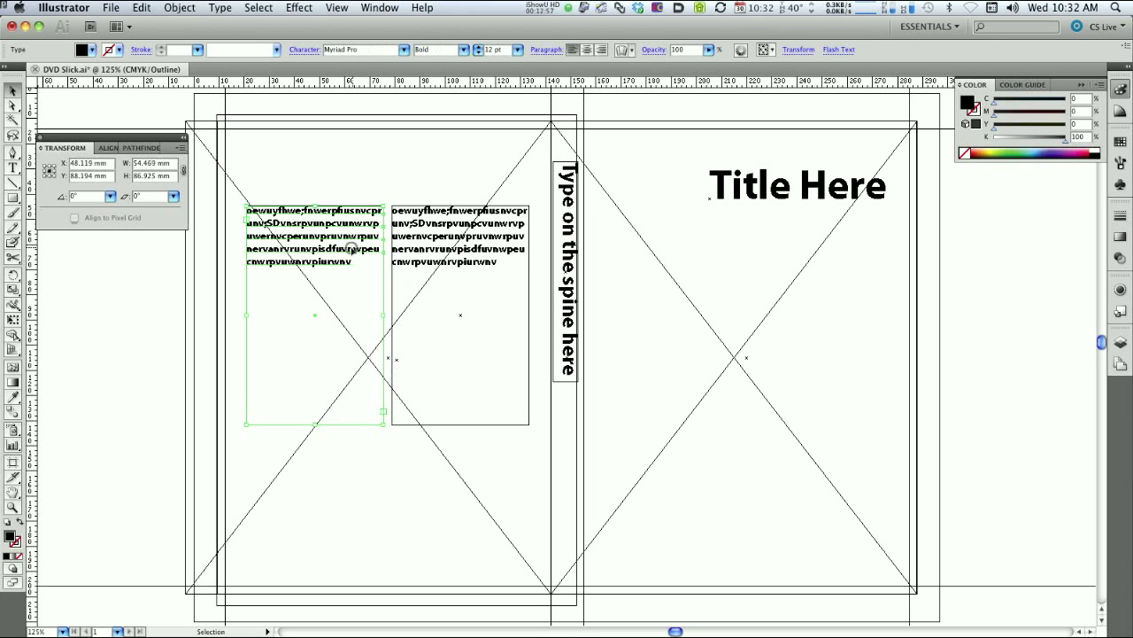
pyautogui.click(357, 466)
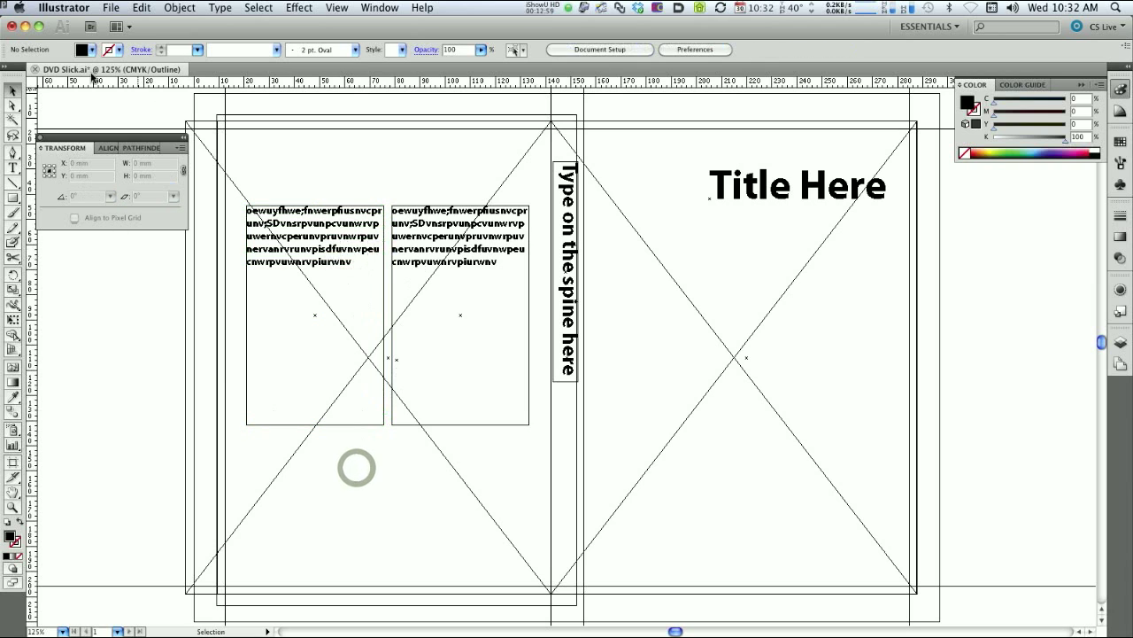
pyautogui.click(13, 106)
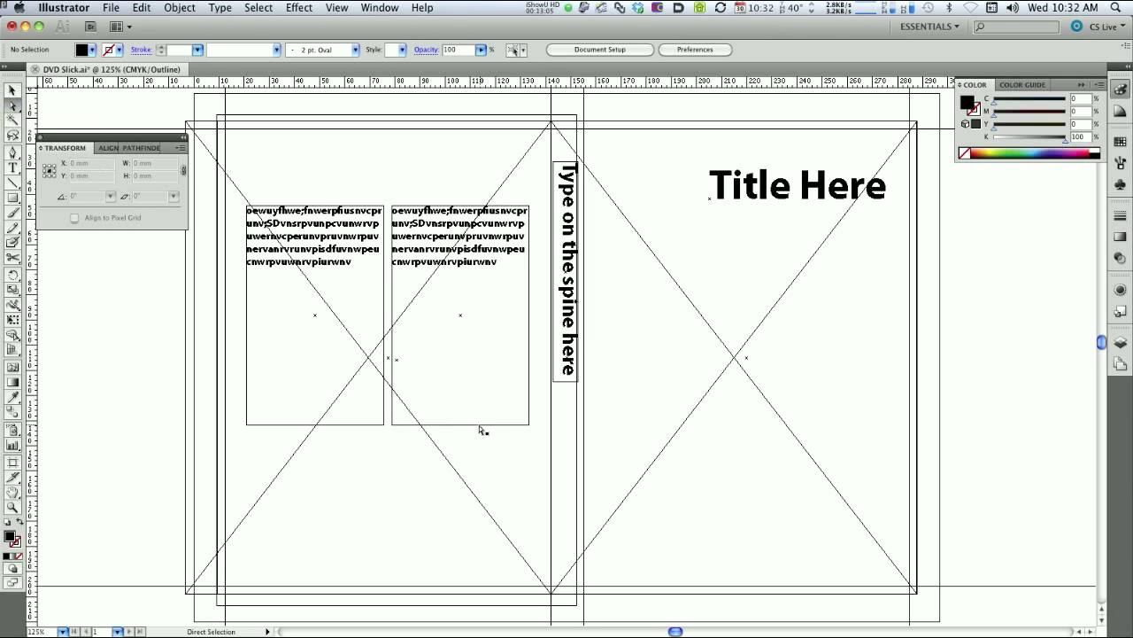
pyautogui.moveTo(478, 424); pyautogui.dragTo(469, 305)
# - Try to shorten the first column's text frame to match the second, and undo the resize
pyautogui.moveTo(332, 424); pyautogui.dragTo(336, 307)
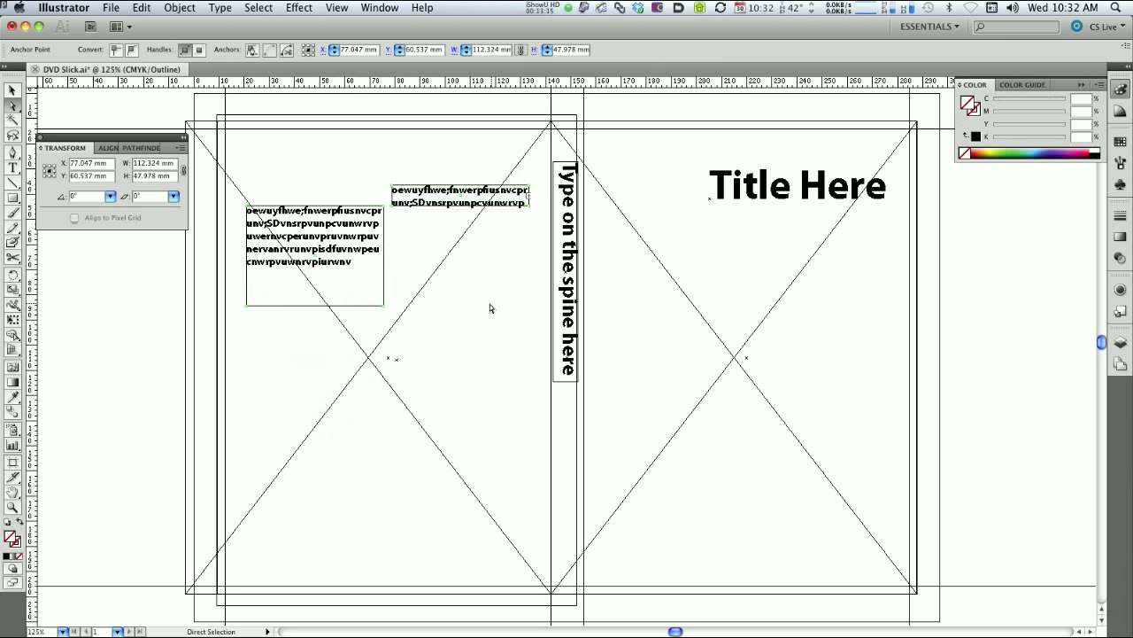
pyautogui.press('v')
pyautogui.press('super+z')
pyautogui.press('super+z')
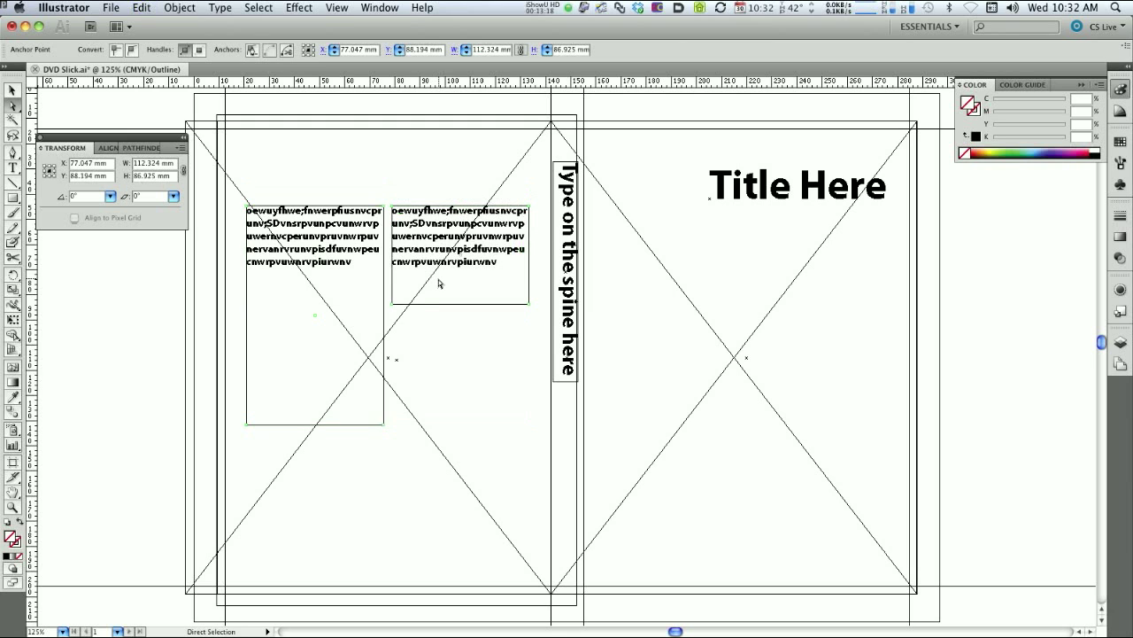
# - Shorten only the first column's text frame to about 39 mm high, level with the second, and return to preview mode
pyautogui.click(469, 364)
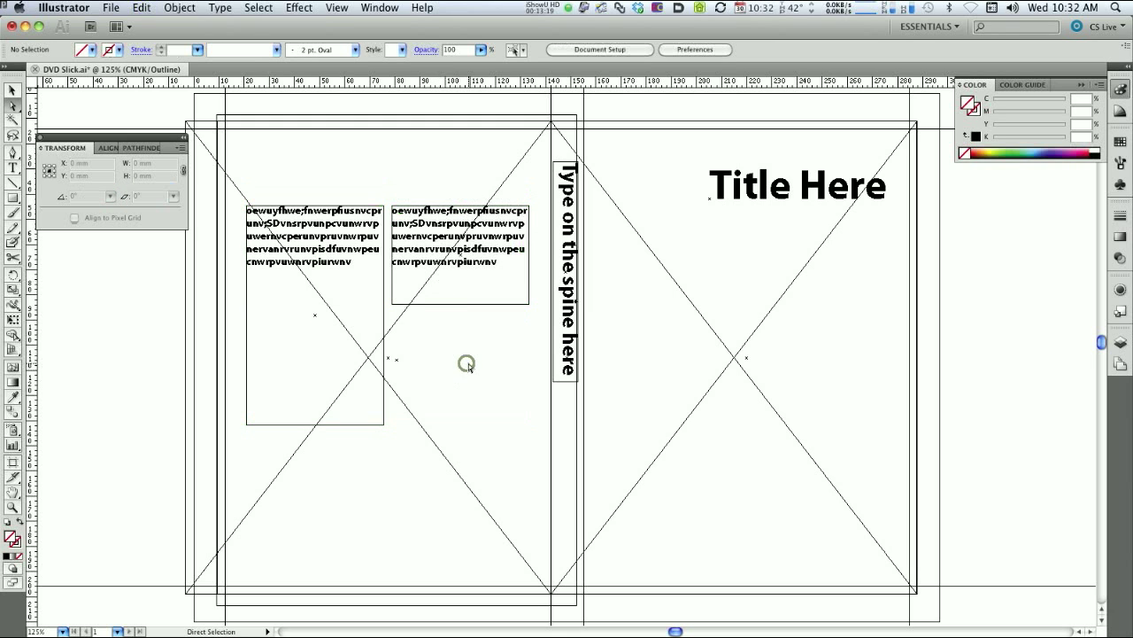
pyautogui.click(348, 426)
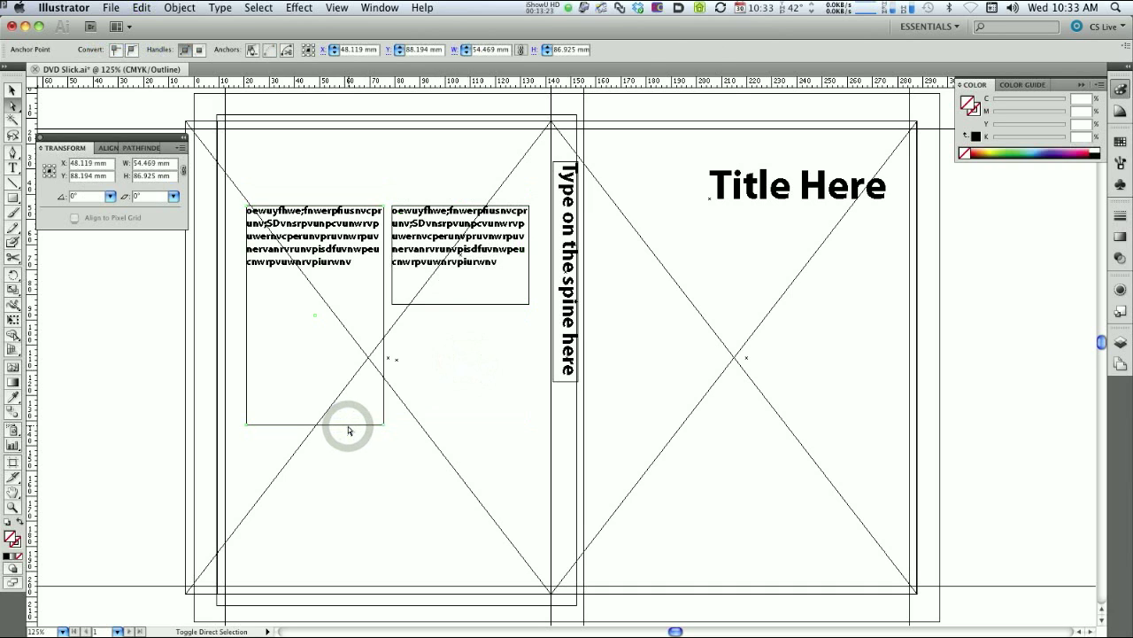
pyautogui.keyDown('shift'); pyautogui.click(348, 426); pyautogui.keyUp('shift')
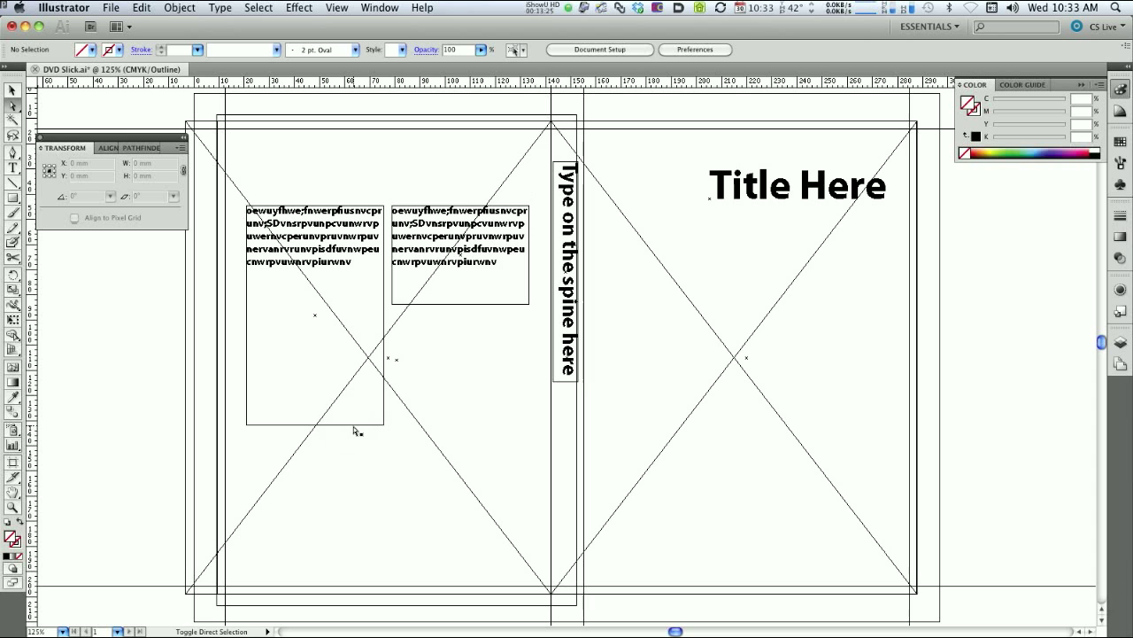
pyautogui.moveTo(351, 425); pyautogui.dragTo(352, 305)
pyautogui.click(13, 90)
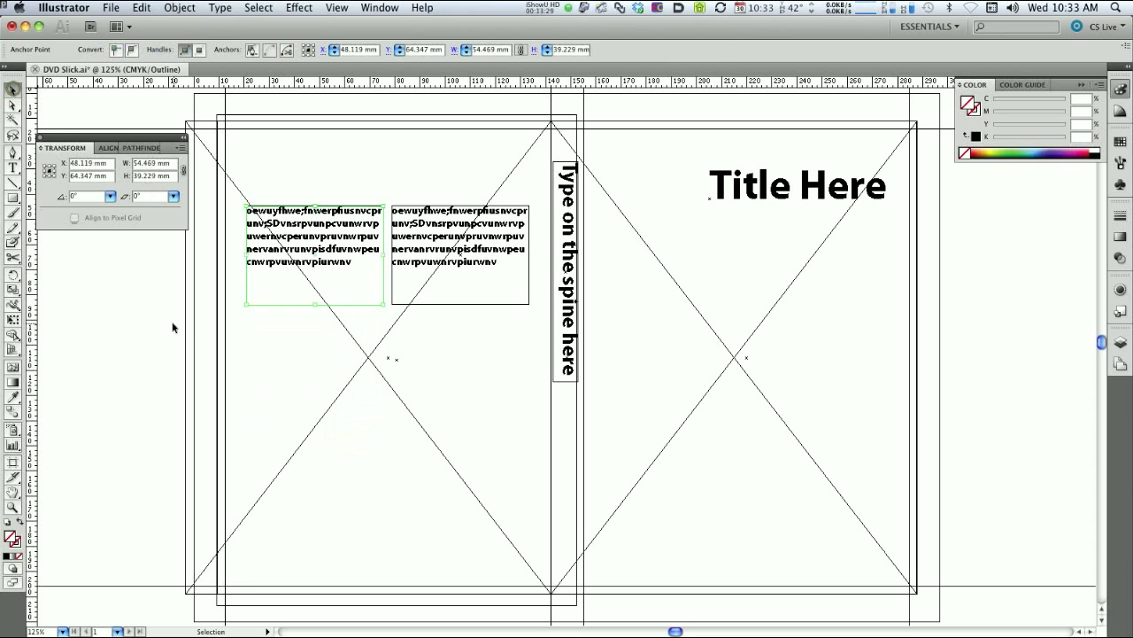
pyautogui.click(261, 342)
pyautogui.press('a')
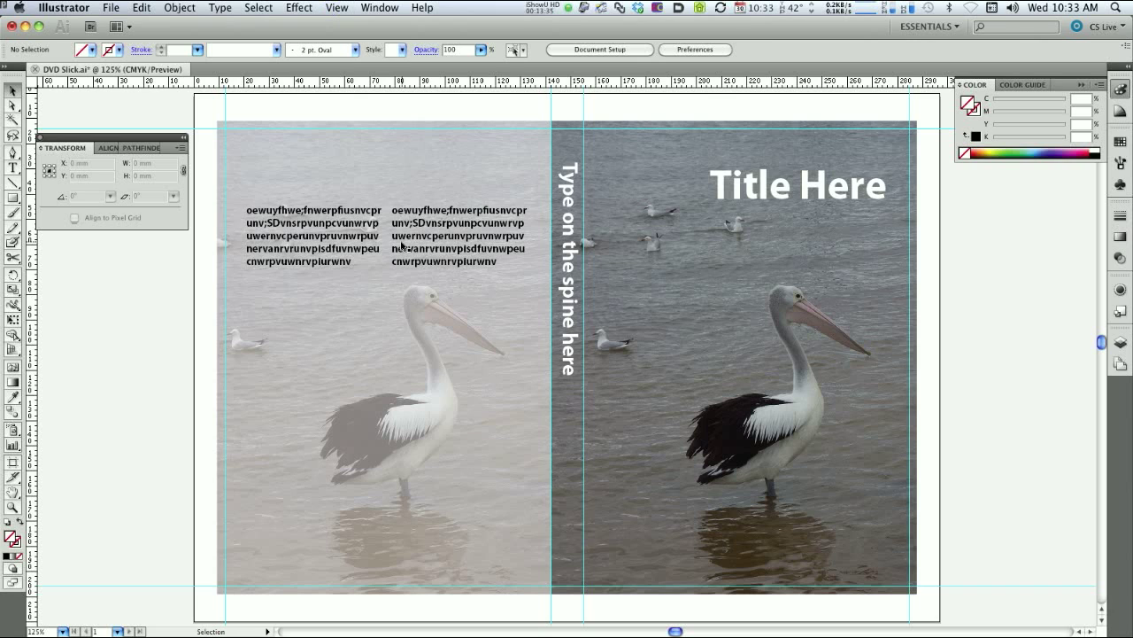
# - Save the DVD slick document
pyautogui.press('super+s')
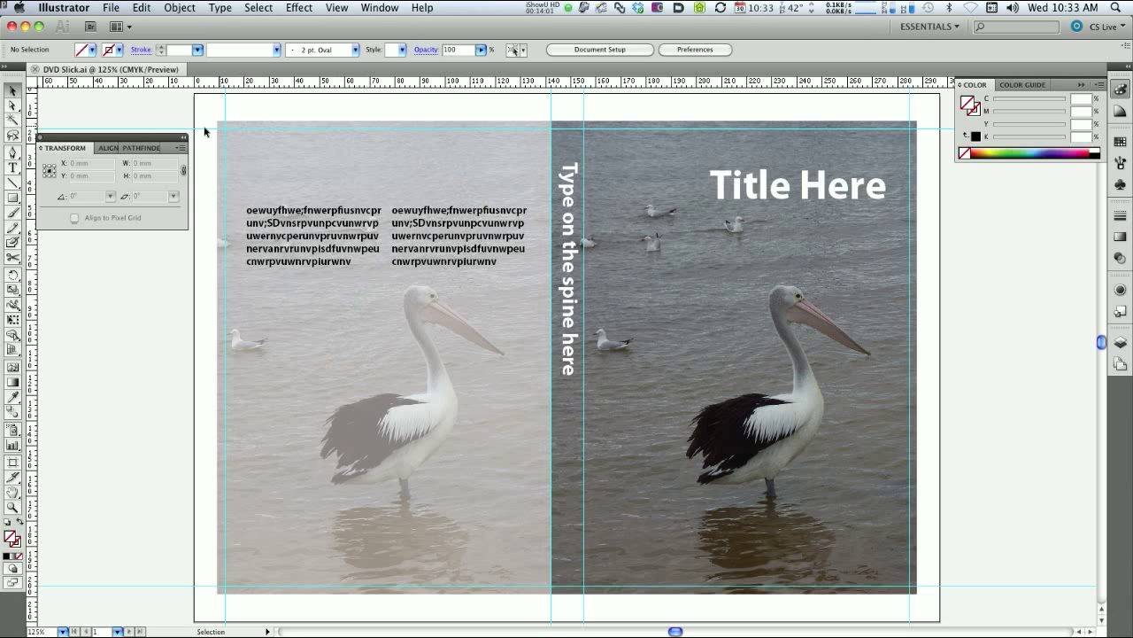
pyautogui.click(113, 7)
pyautogui.click(85, 8)
# - Lock the Text layer and add a new layer above it named Graphics
pyautogui.press('F7')
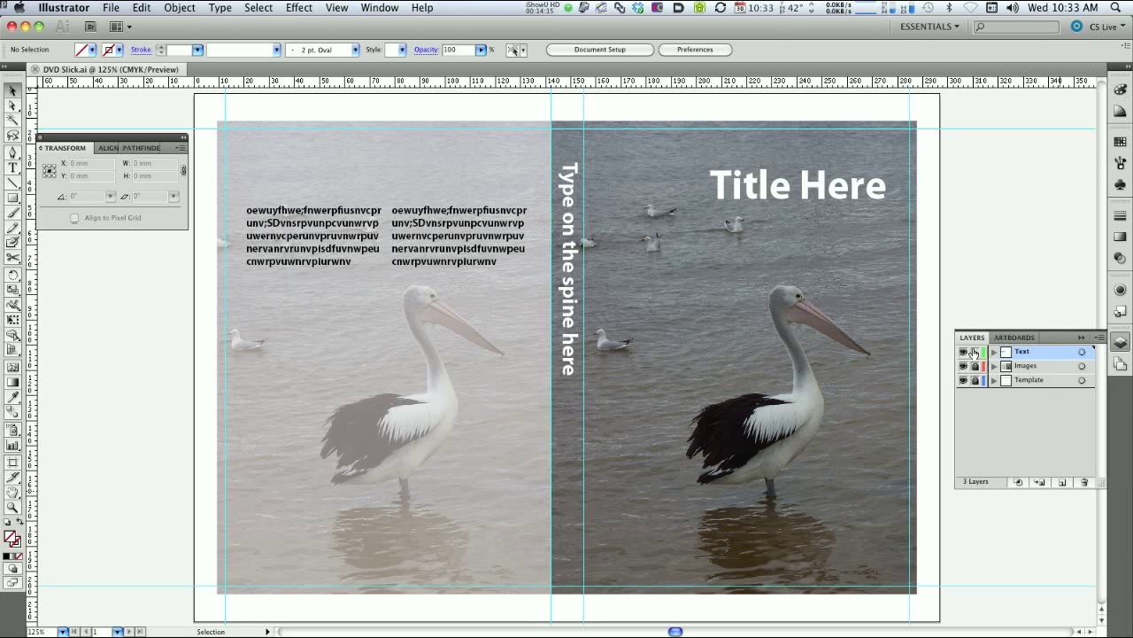
pyautogui.click(1063, 482)
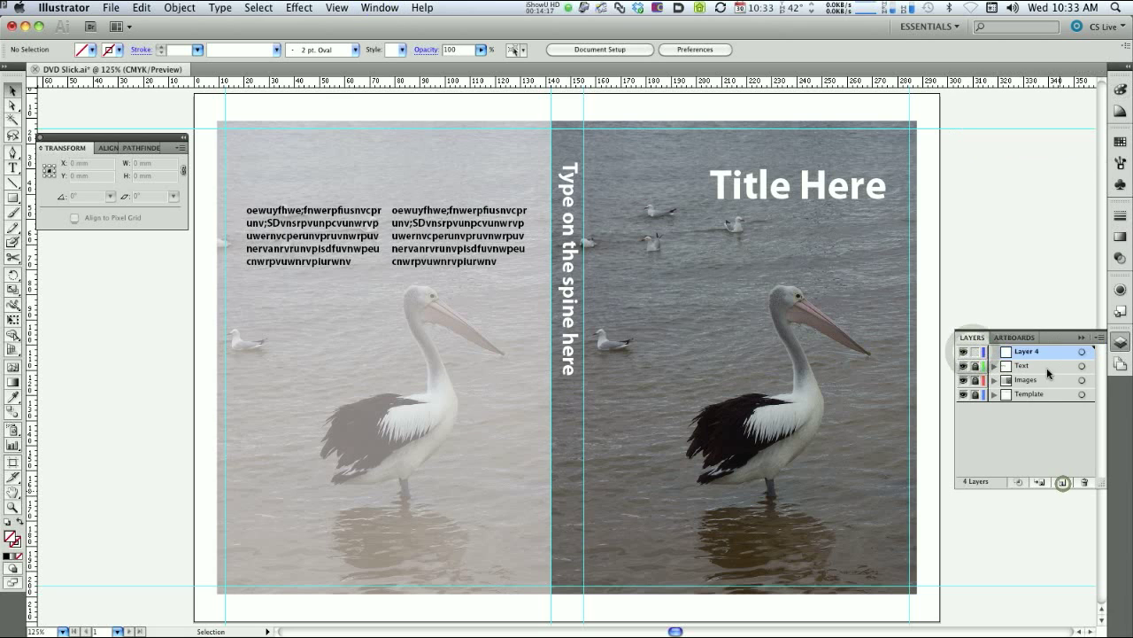
pyautogui.doubleClick(1022, 352)
pyautogui.write('Graphics')
pyautogui.press('Return')
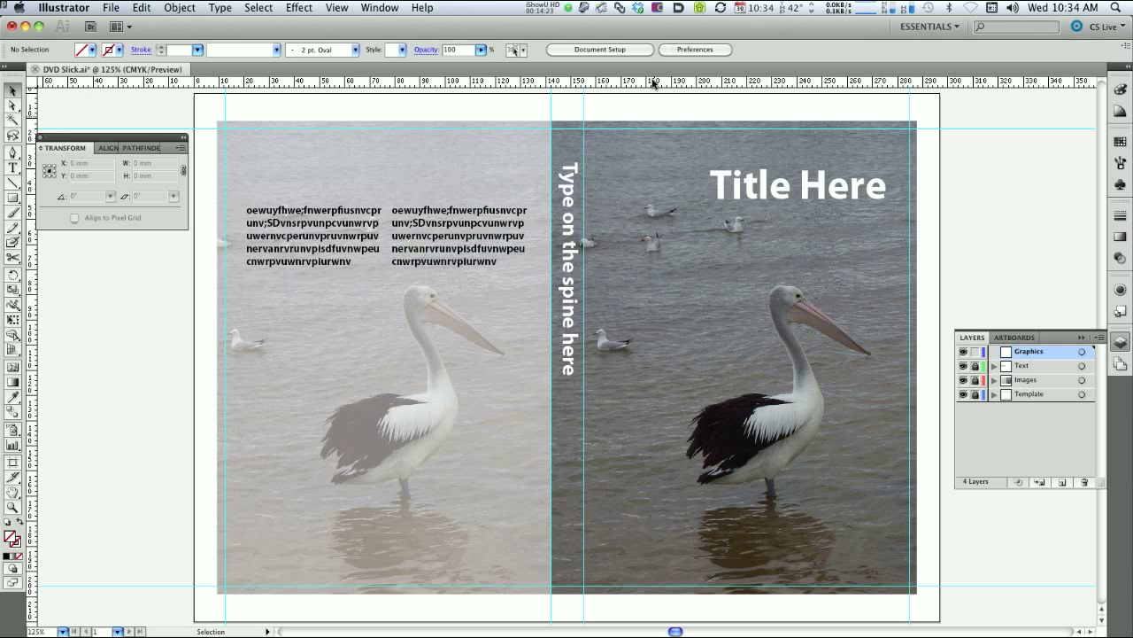
# - Open DVD Video logo black.ai from the DVD logo & graphics folder to view the logo, and close the file
pyautogui.click(112, 8)
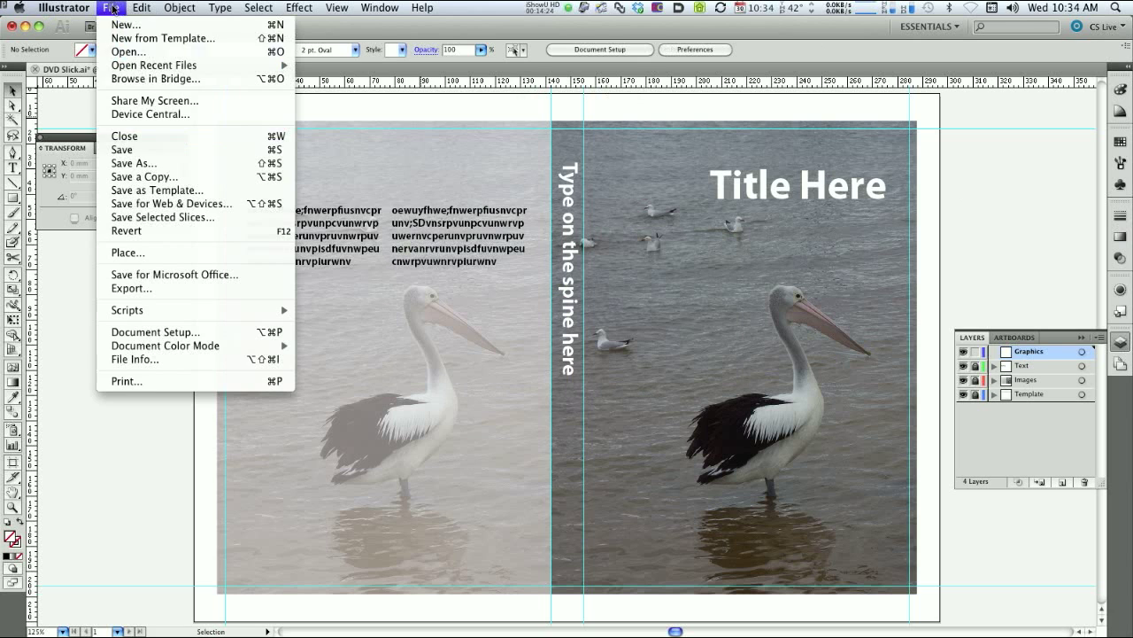
pyautogui.click(129, 51)
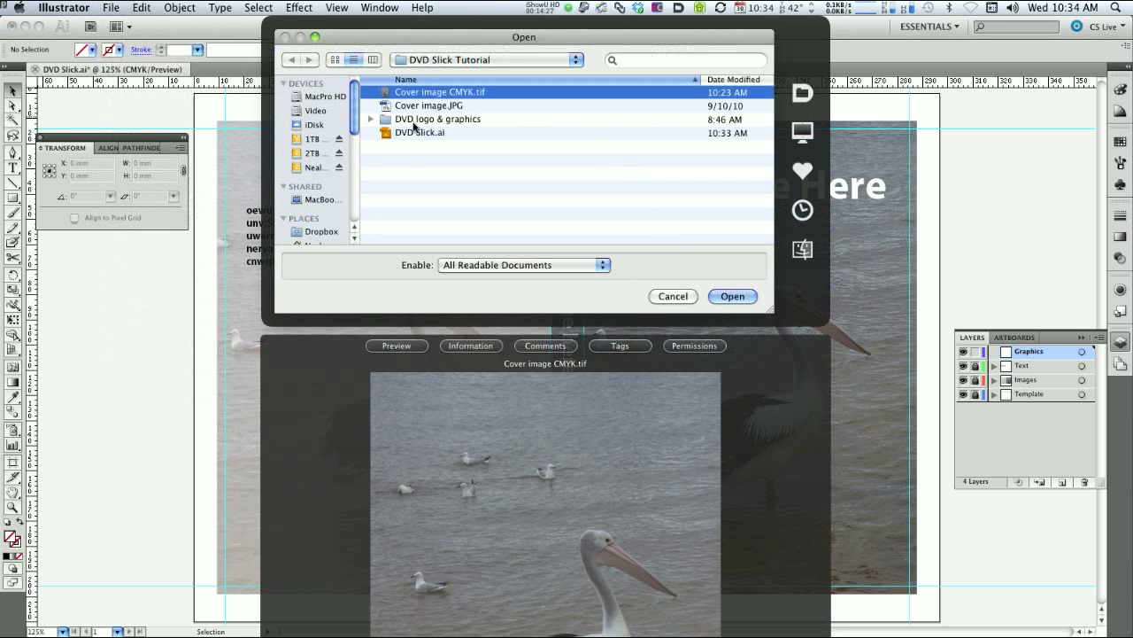
pyautogui.click(386, 119)
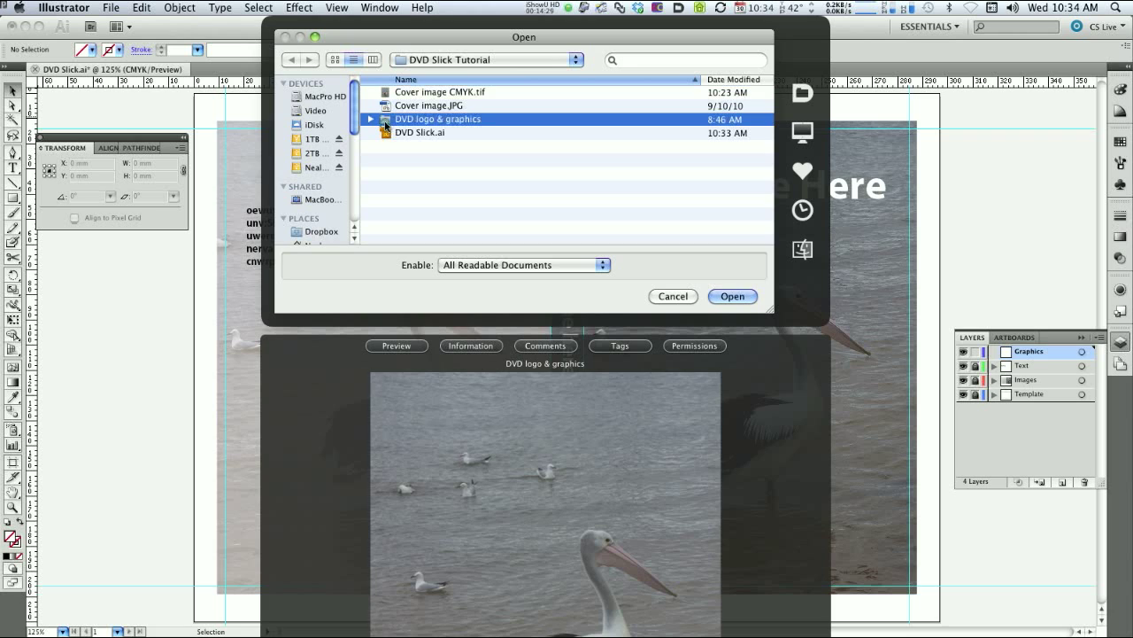
pyautogui.doubleClick(385, 121)
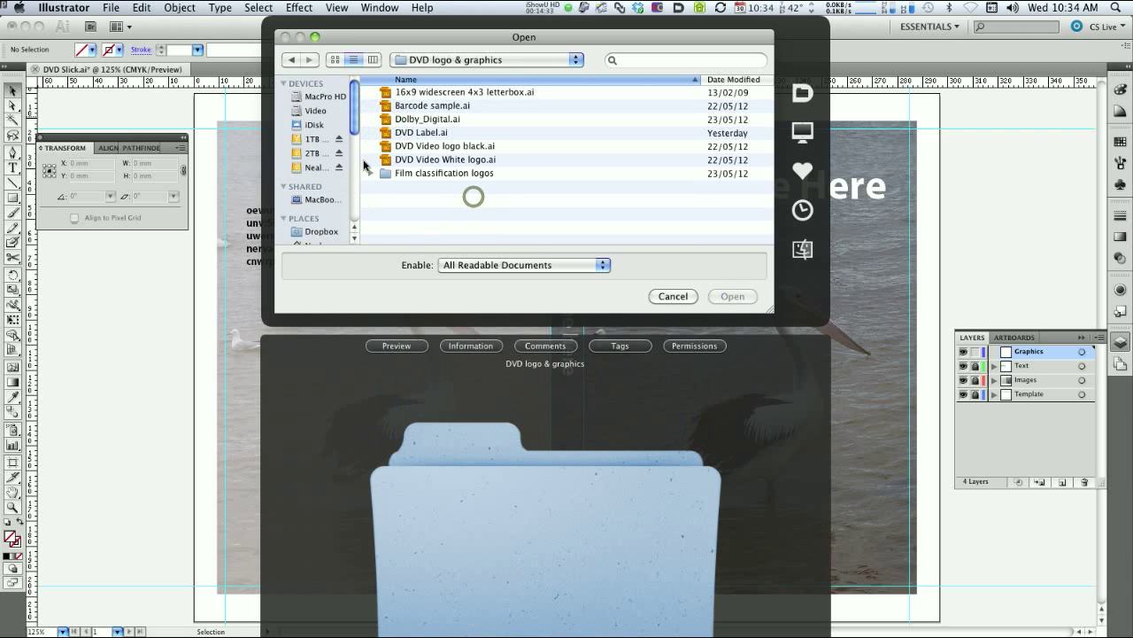
pyautogui.click(430, 148)
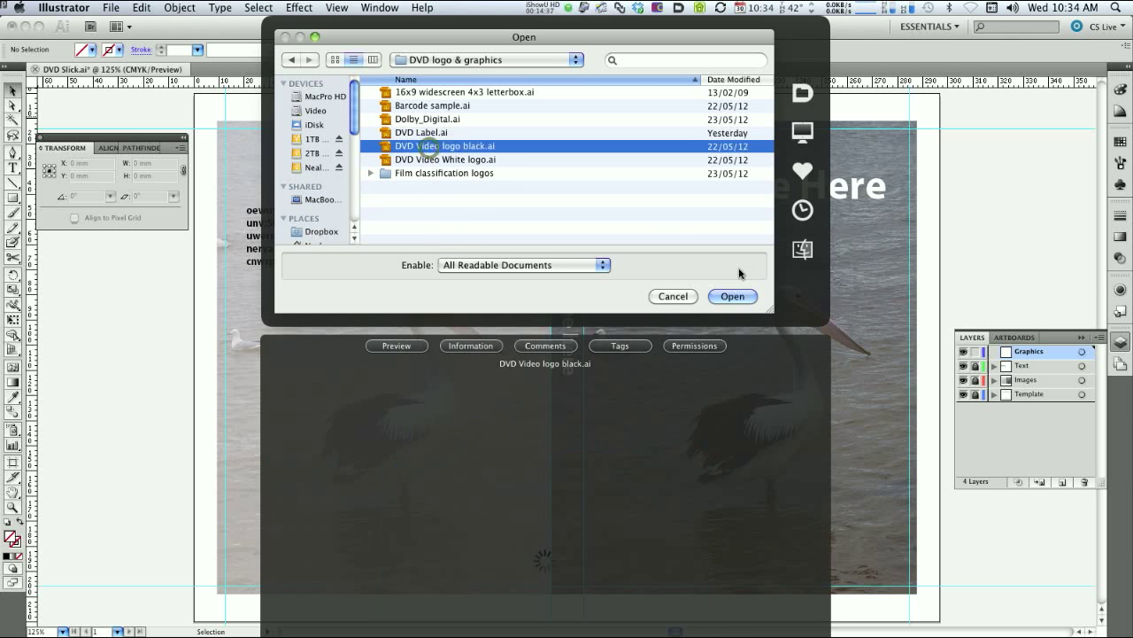
pyautogui.click(735, 296)
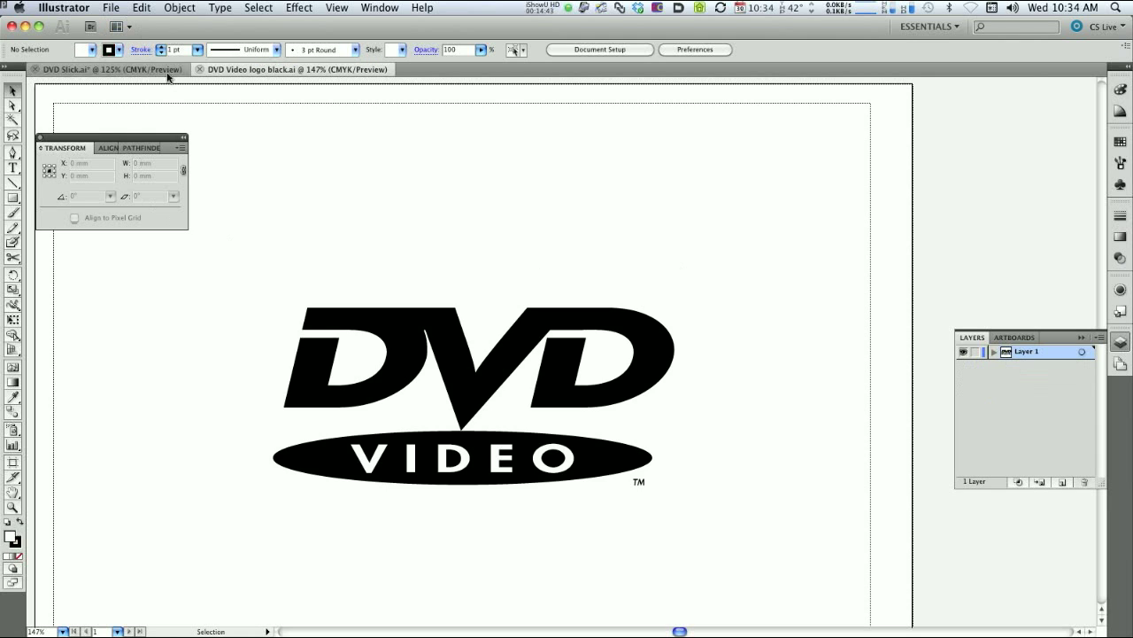
pyautogui.click(200, 69)
# - Open DVD Video White logo.ai from the DVD logo & graphics folder
pyautogui.click(111, 7)
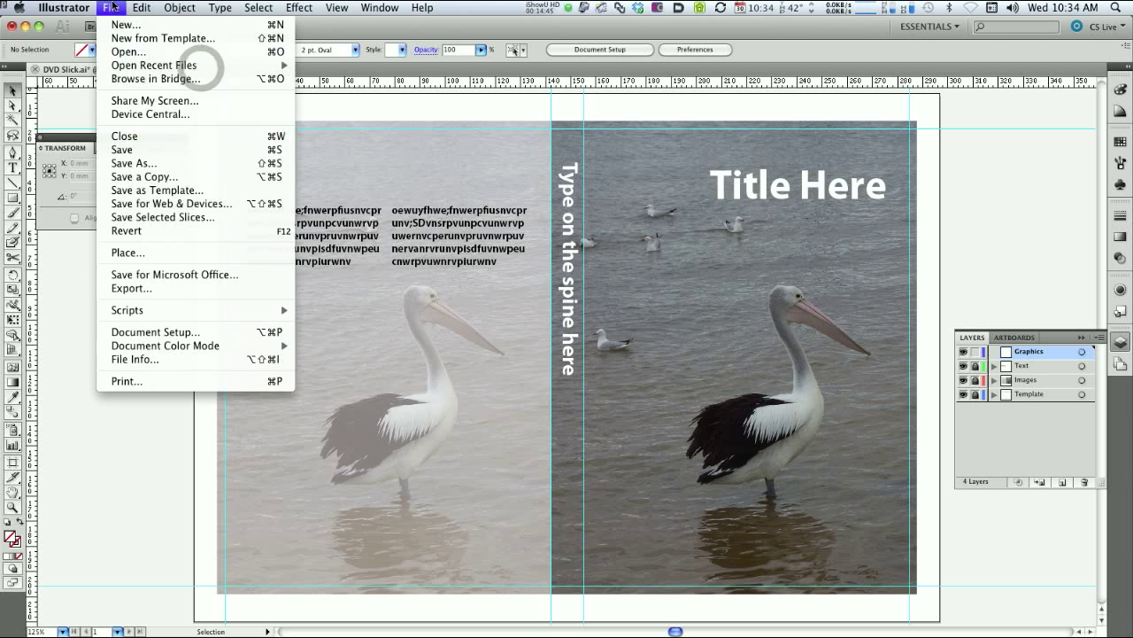
pyautogui.click(124, 52)
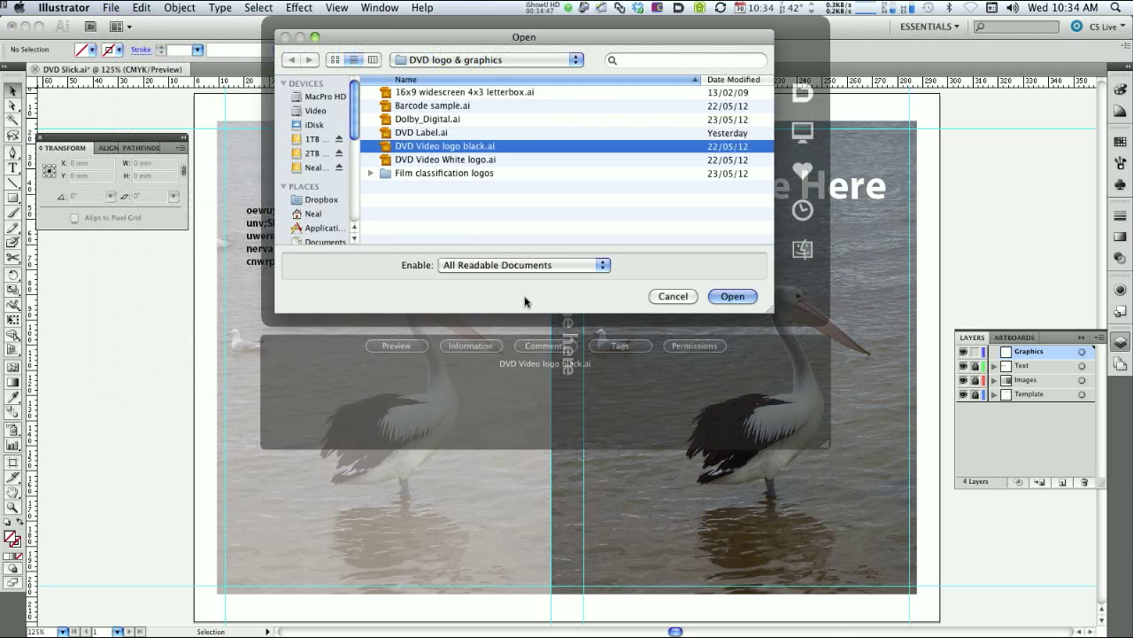
pyautogui.doubleClick(422, 159)
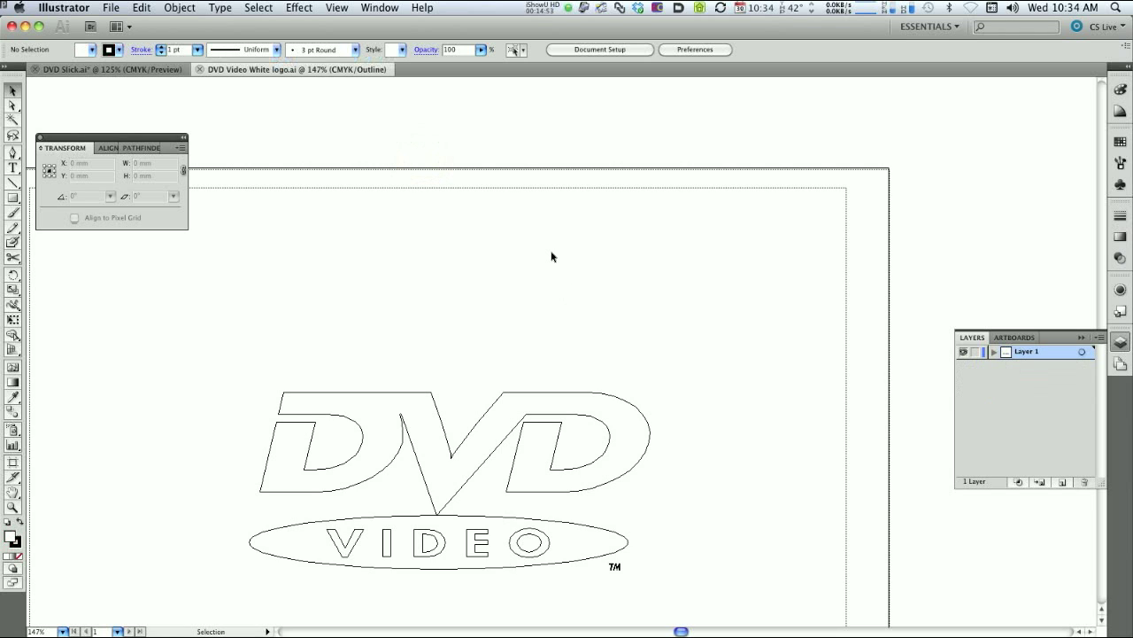
# - Copy the complete white DVD Video logo and close its file
pyautogui.press('super+a')
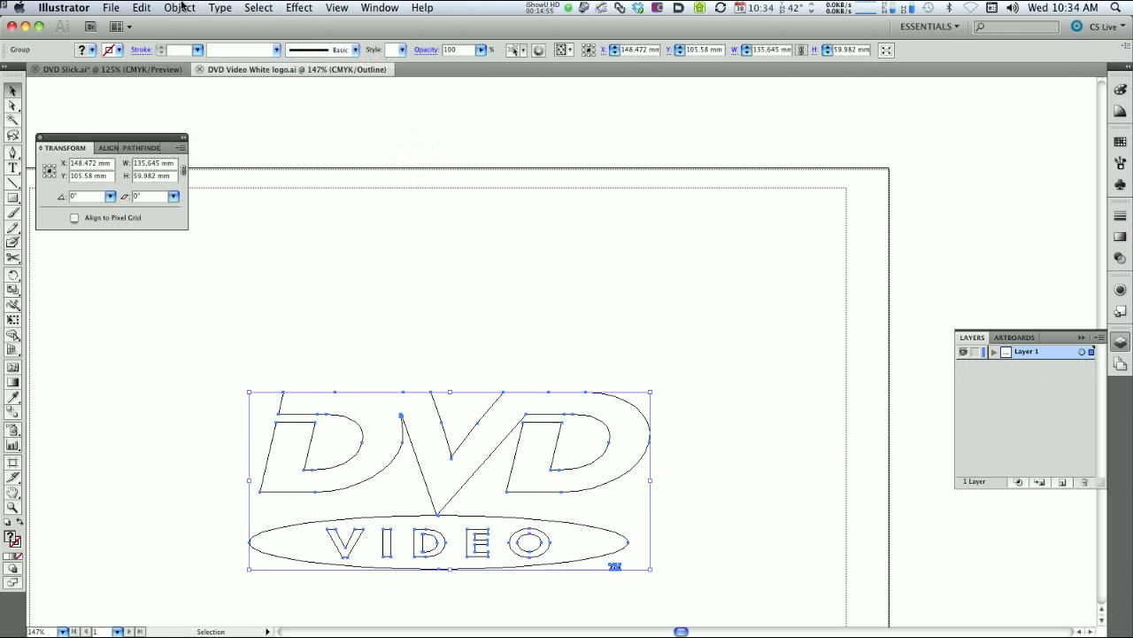
pyautogui.click(180, 7)
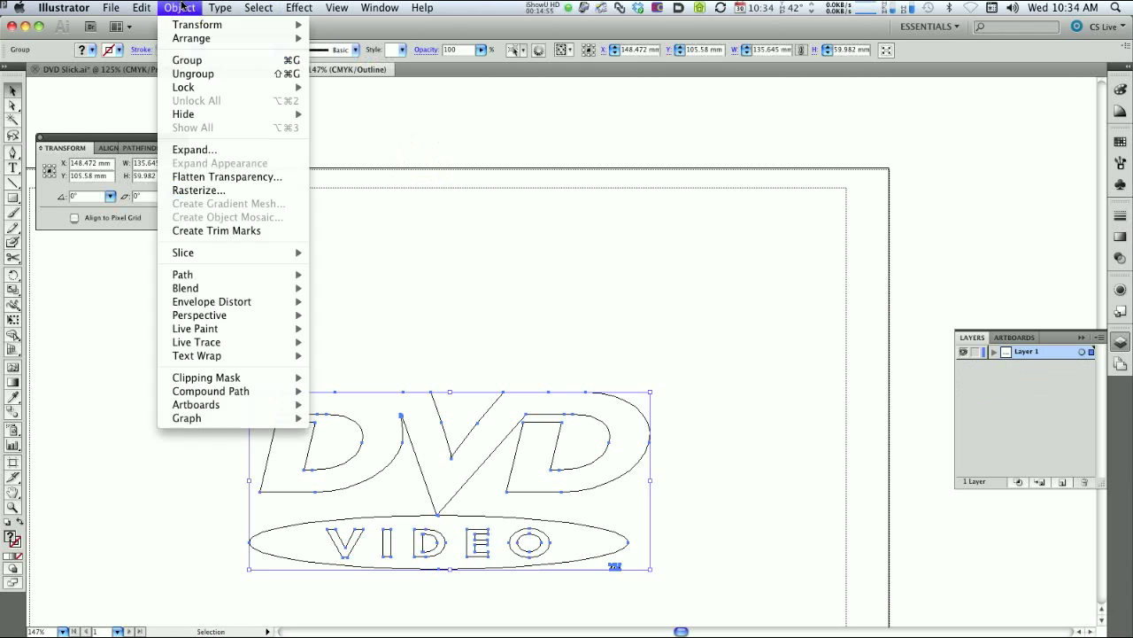
pyautogui.click(186, 62)
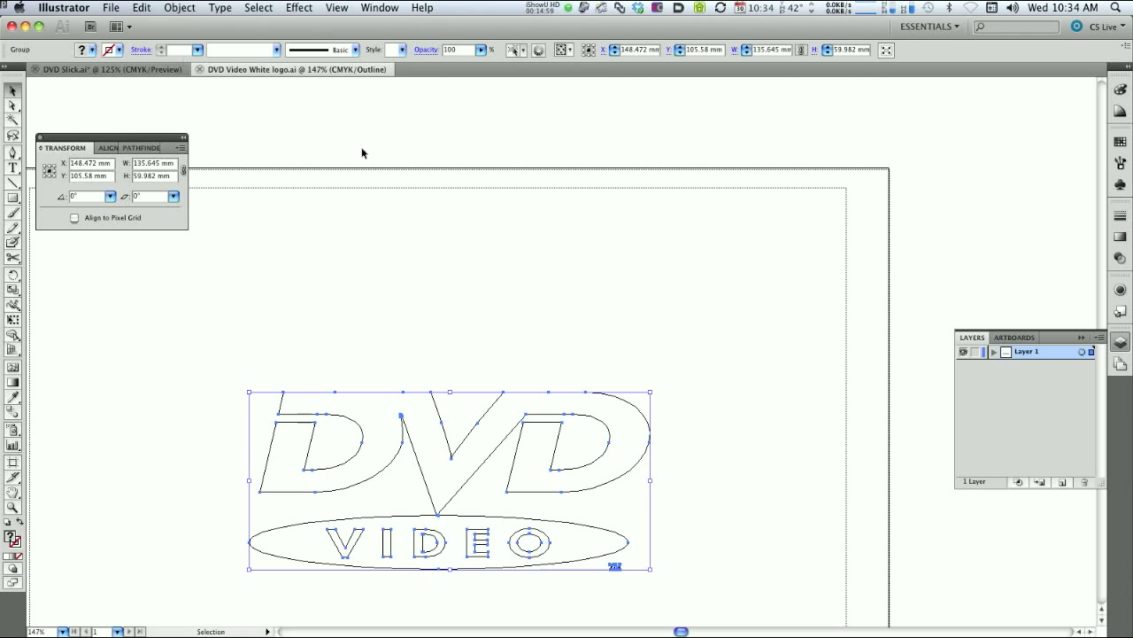
pyautogui.press('a')
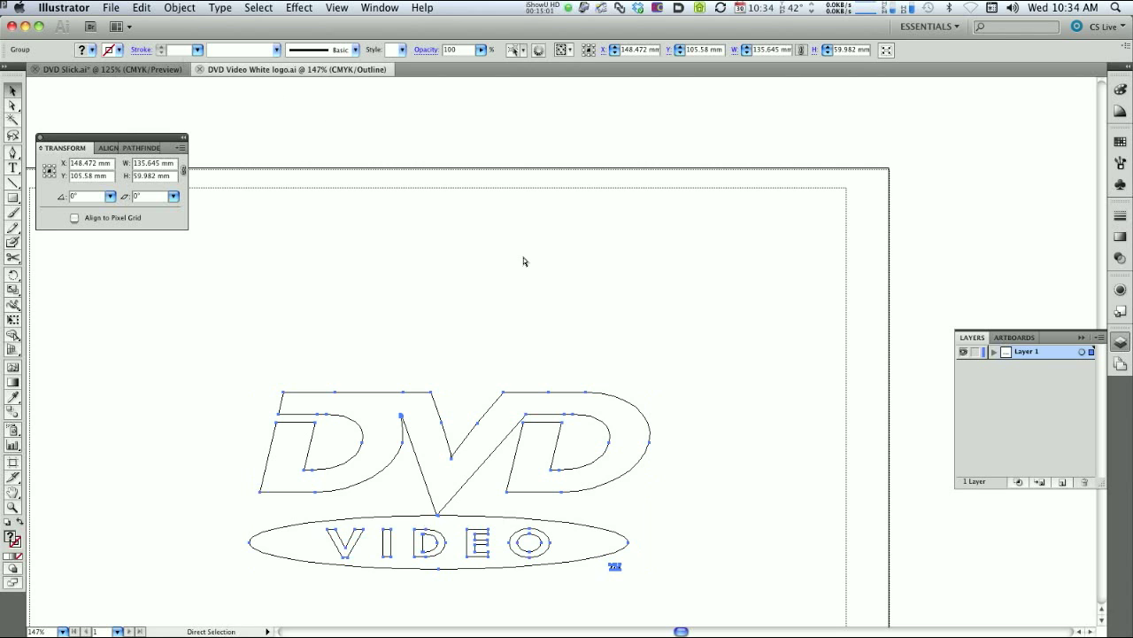
pyautogui.press('v')
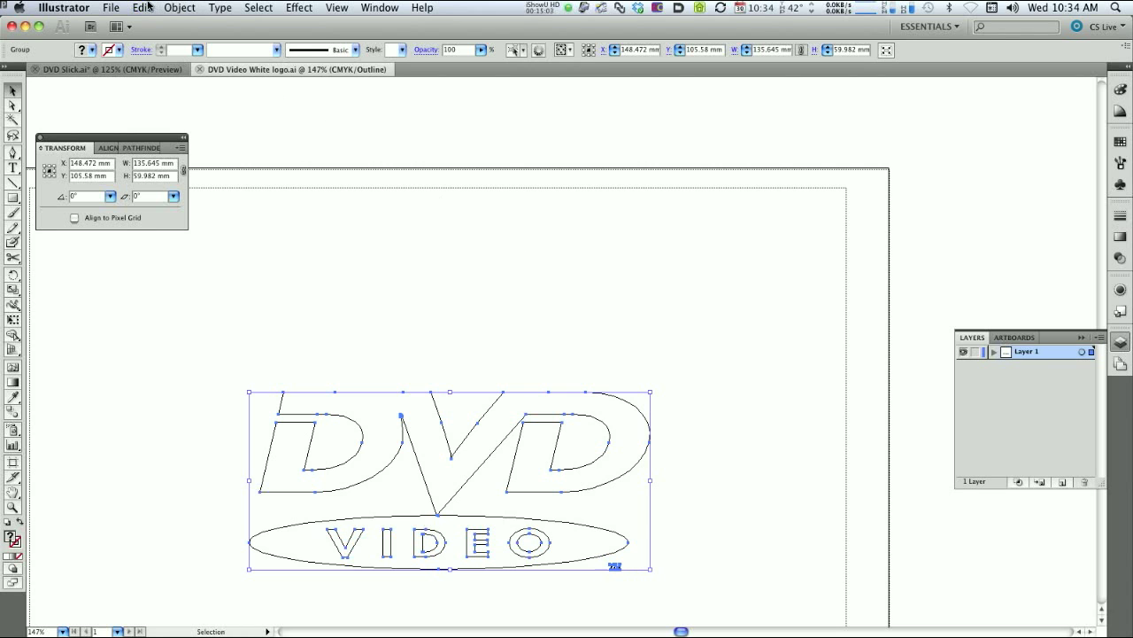
pyautogui.click(147, 7)
pyautogui.click(155, 7)
pyautogui.click(200, 69)
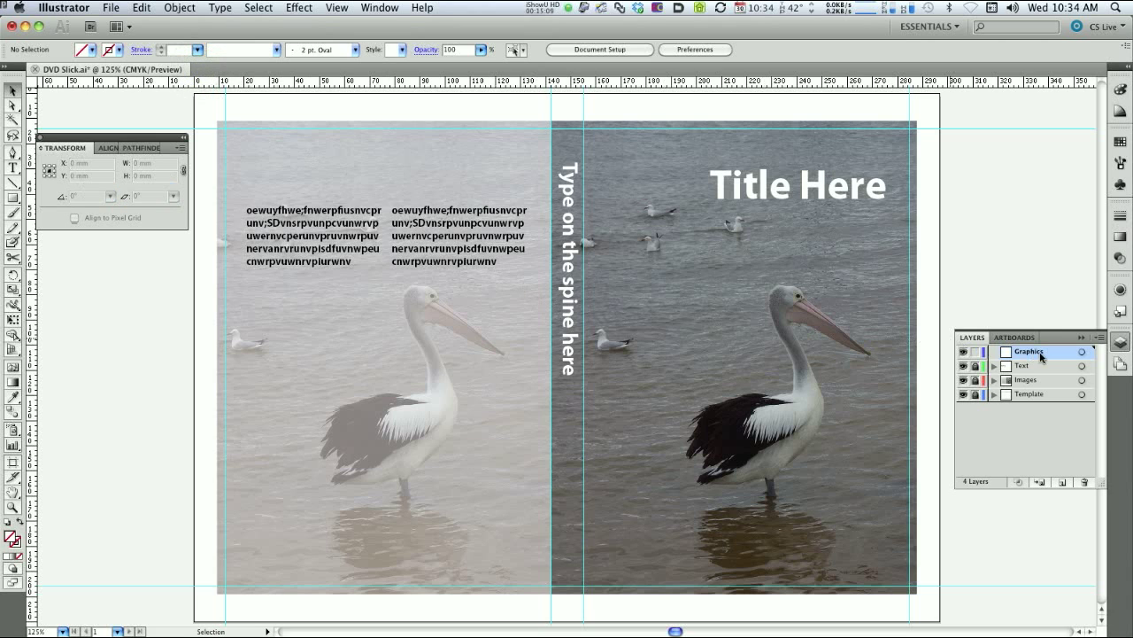
# - Paste the white logo onto the Graphics layer and scale it proportionally to about 8 mm wide at the foot of the spine
pyautogui.click(976, 355)
pyautogui.press('super+v')
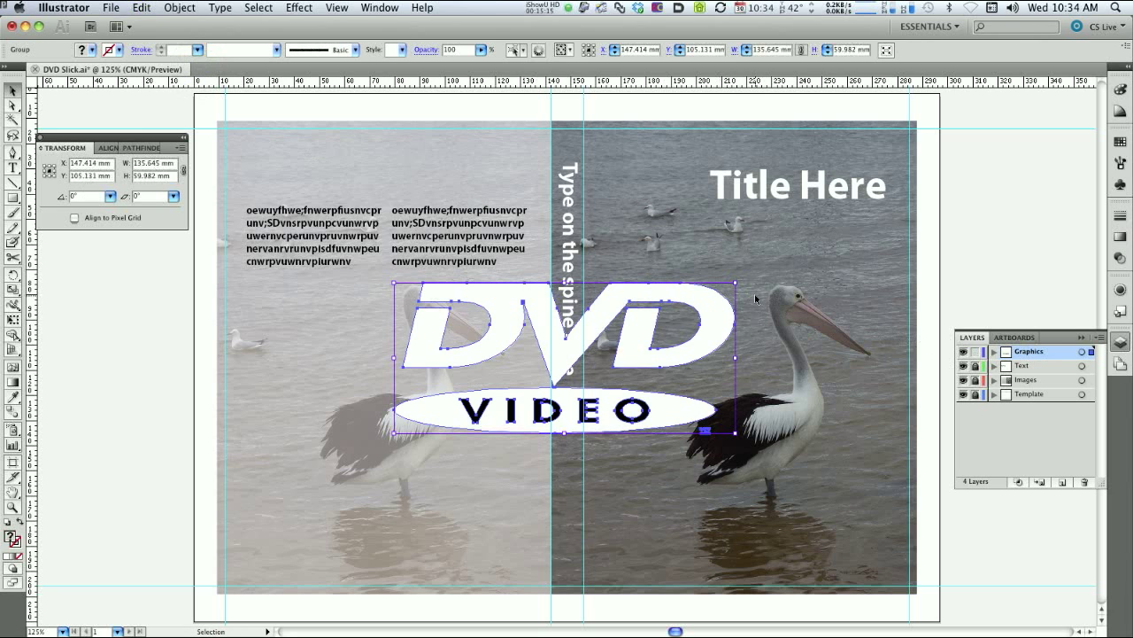
pyautogui.moveTo(735, 283); pyautogui.dragTo(476, 430)
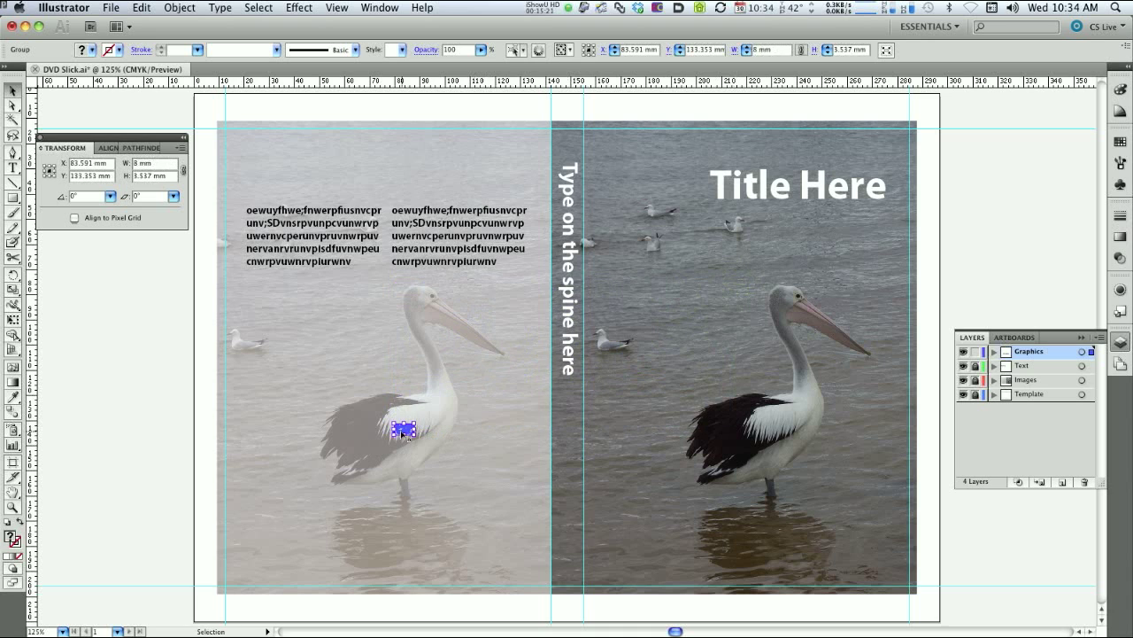
pyautogui.moveTo(404, 433); pyautogui.dragTo(606, 601)
# - Enlarge the white logo proportionally to about 10.5 mm wide and centre it between the spine guides, just above the lower guide
pyautogui.press('z')
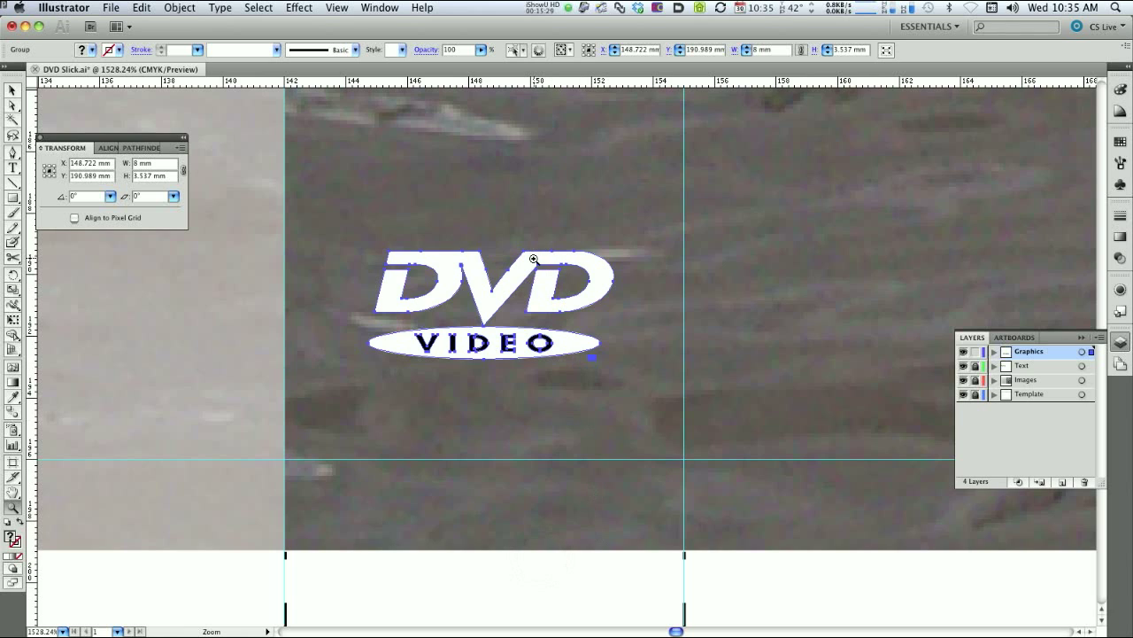
pyautogui.press('v')
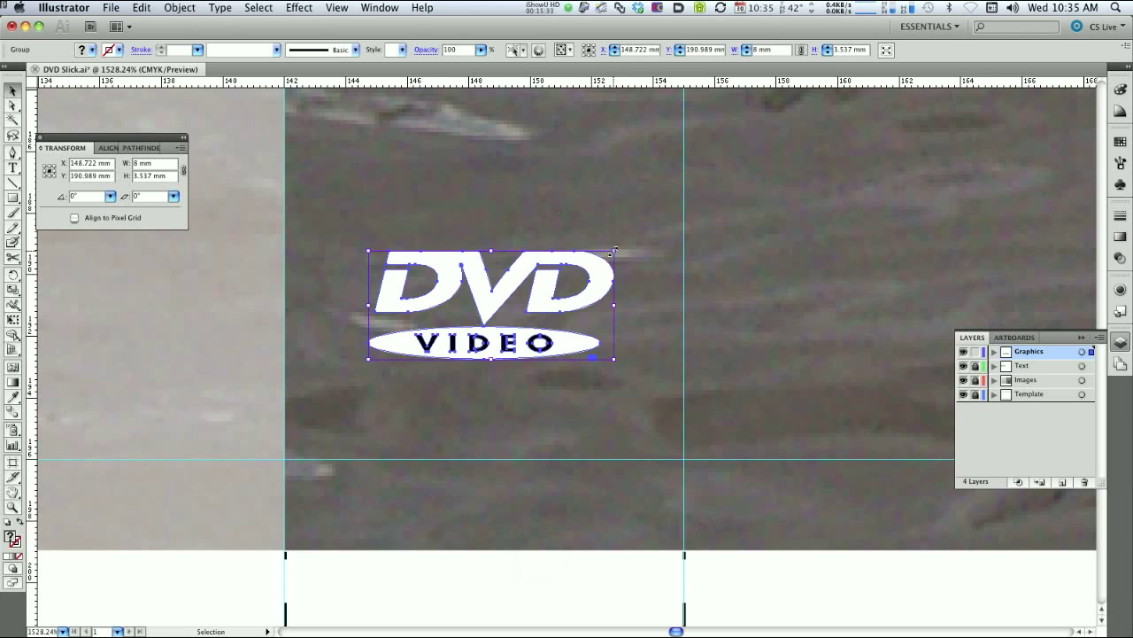
pyautogui.moveTo(613, 252); pyautogui.dragTo(646, 226)
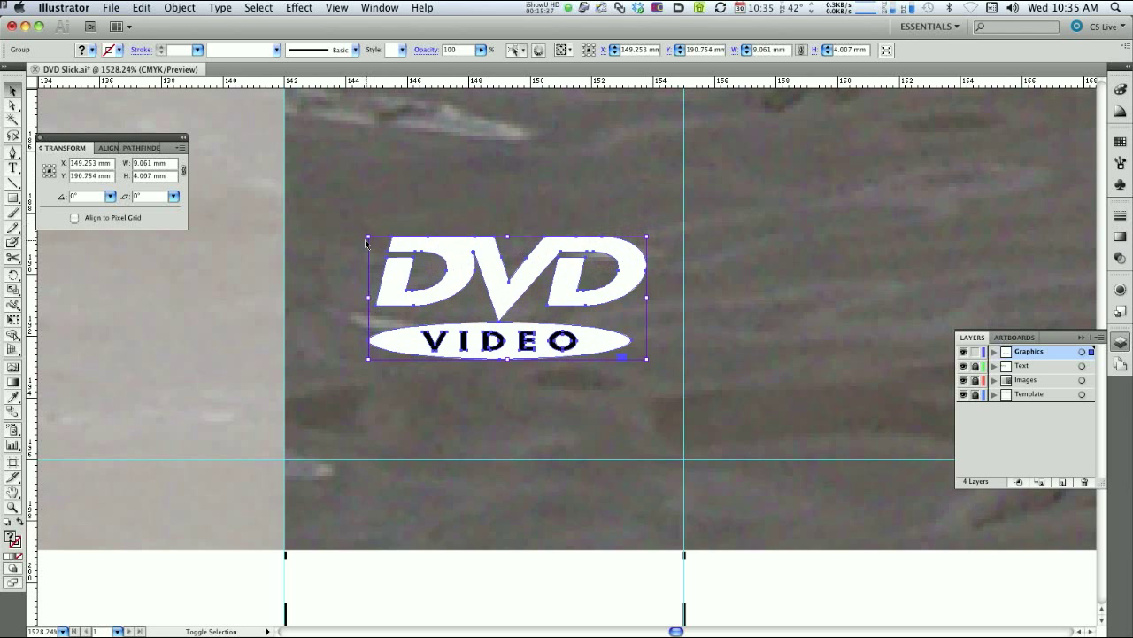
pyautogui.moveTo(366, 236); pyautogui.dragTo(322, 215)
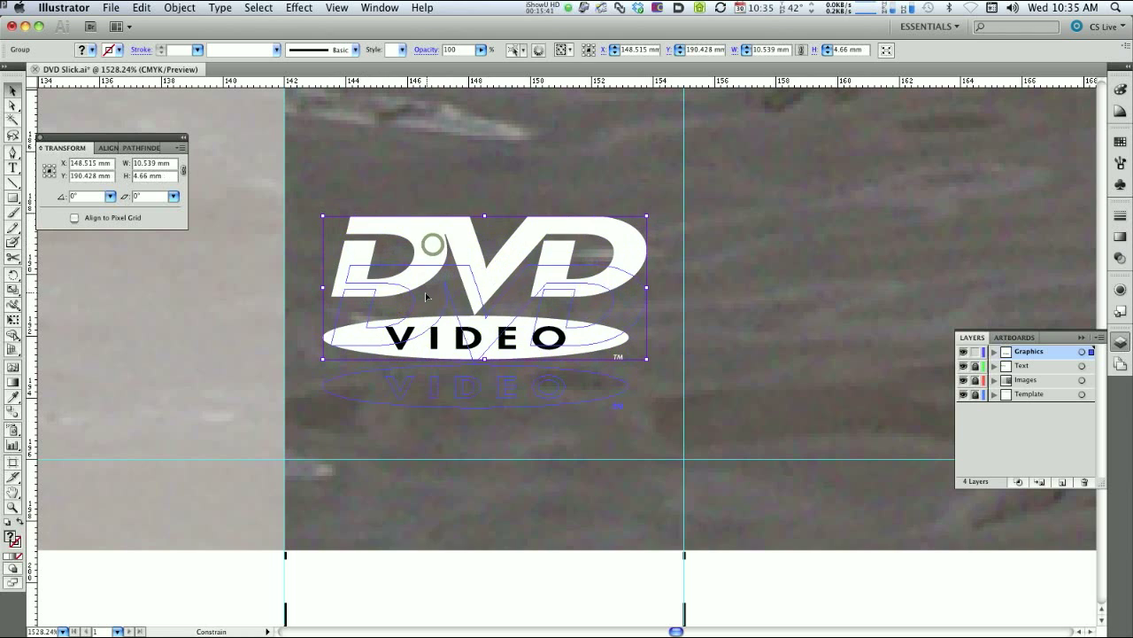
pyautogui.moveTo(429, 243); pyautogui.dragTo(462, 311)
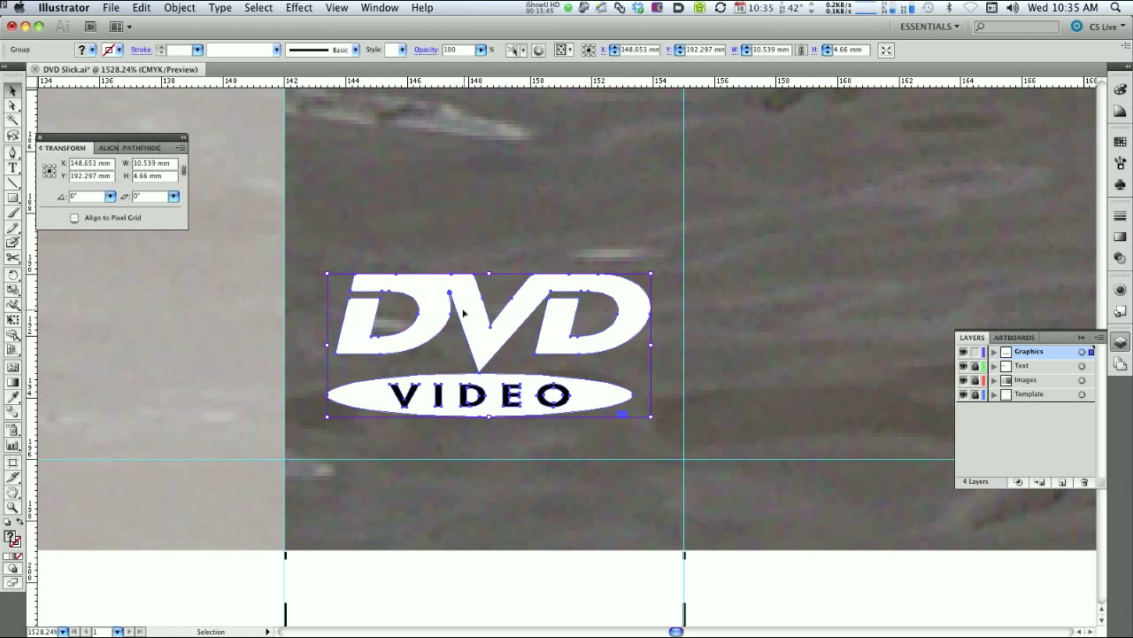
pyautogui.press('super+0')
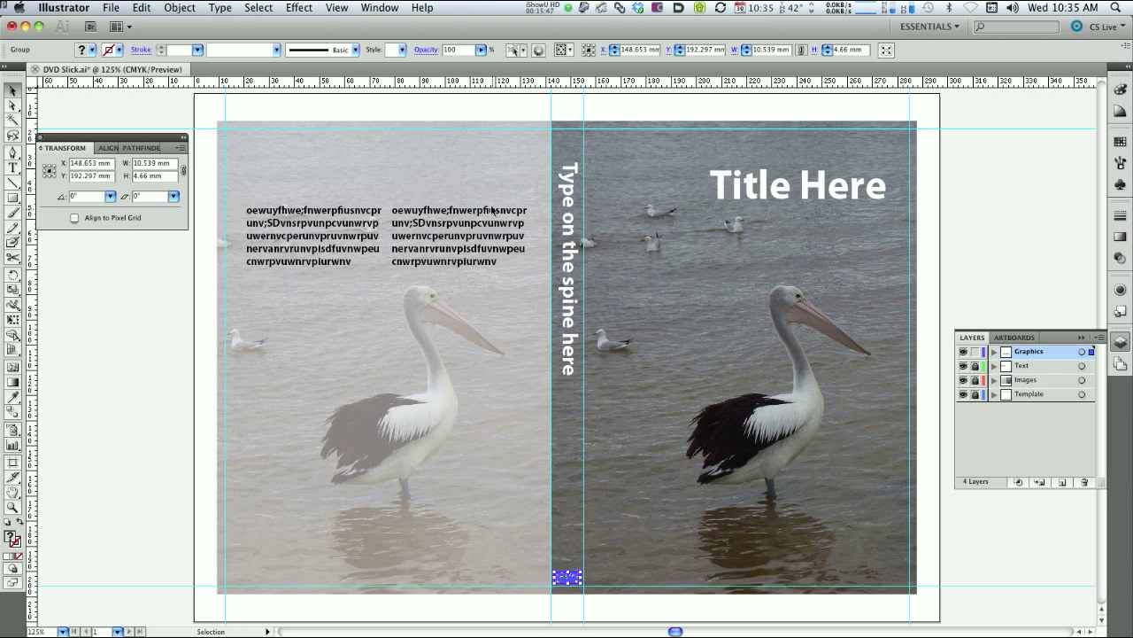
pyautogui.click(653, 105)
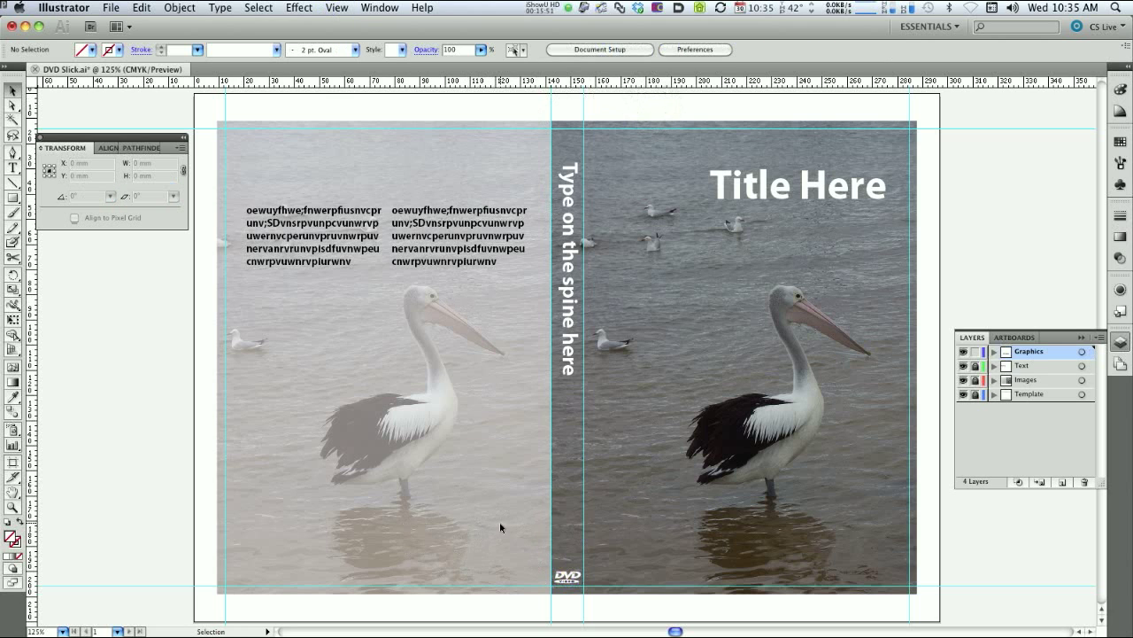
# - Copy the whole logo from DVD Video logo black.ai, close that file and paste the logo onto the slick's Graphics layer
pyautogui.click(110, 7)
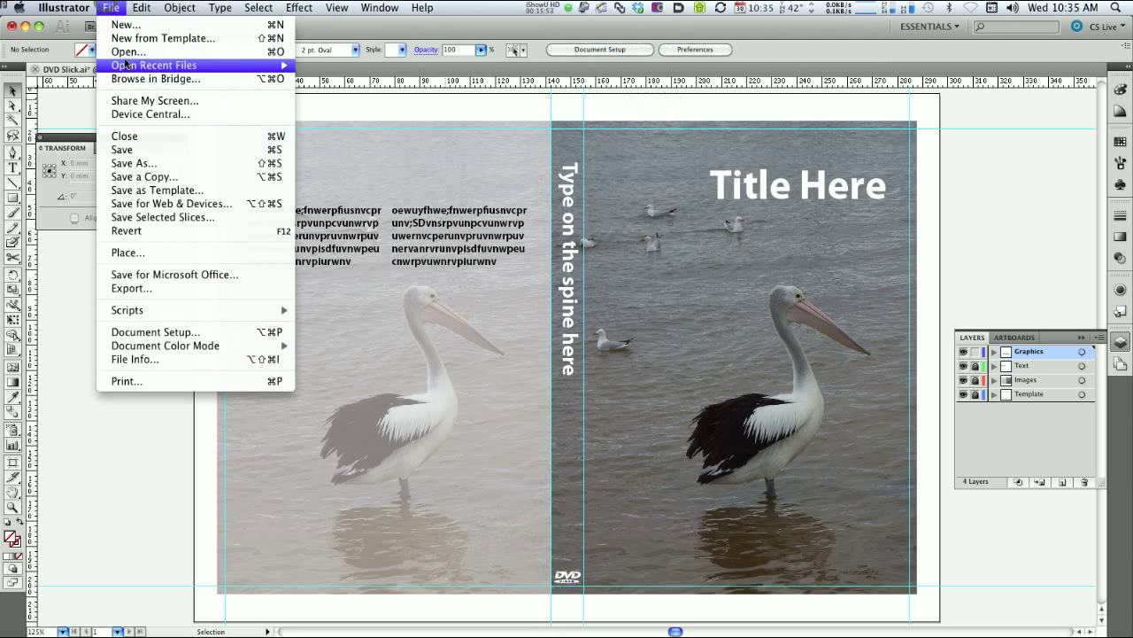
pyautogui.click(130, 53)
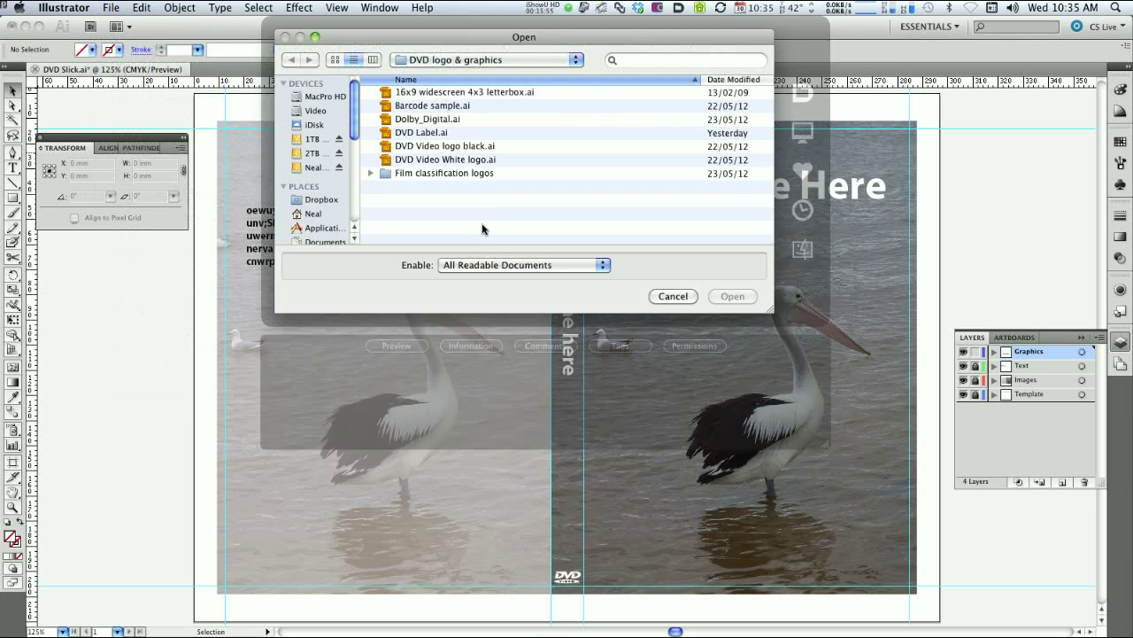
pyautogui.doubleClick(453, 146)
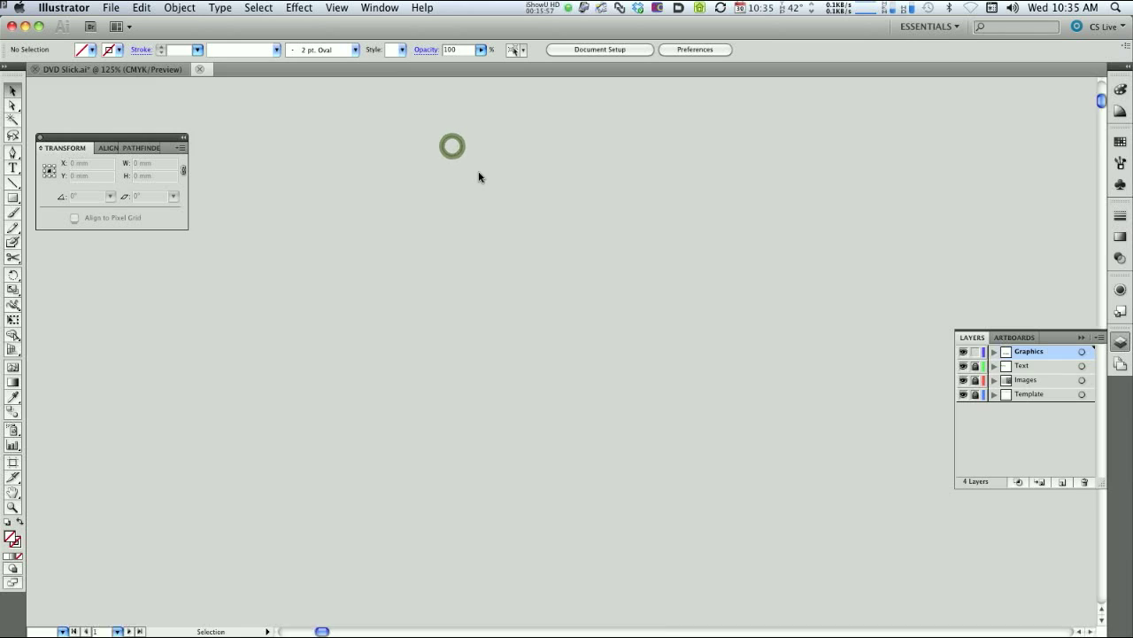
pyautogui.press('super+a')
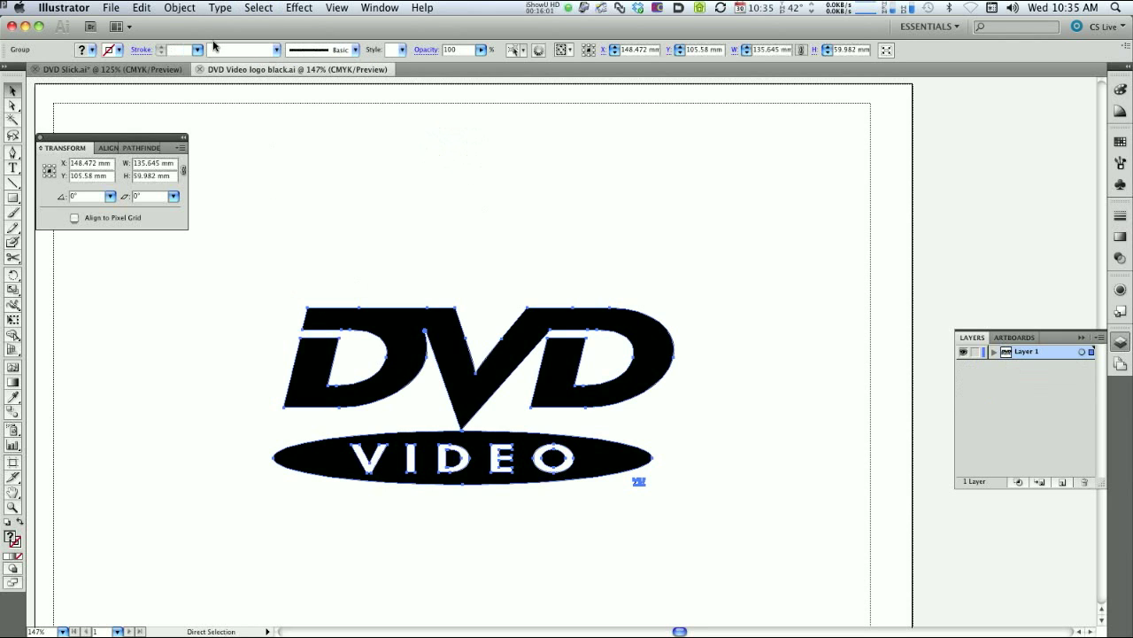
pyautogui.press('v')
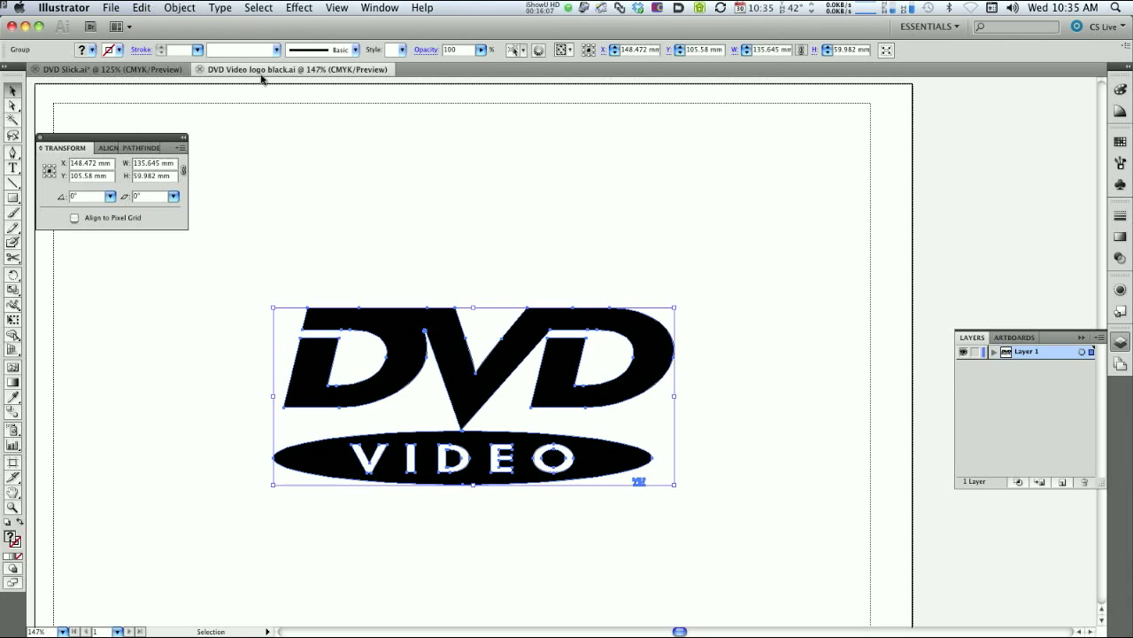
pyautogui.click(199, 69)
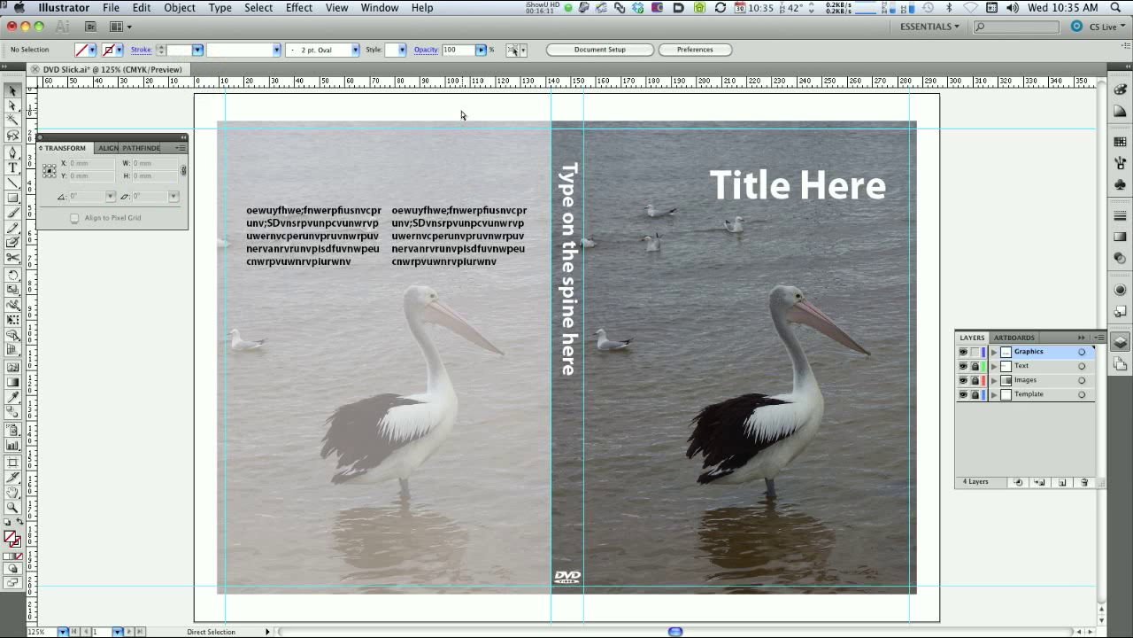
pyautogui.press('super+v')
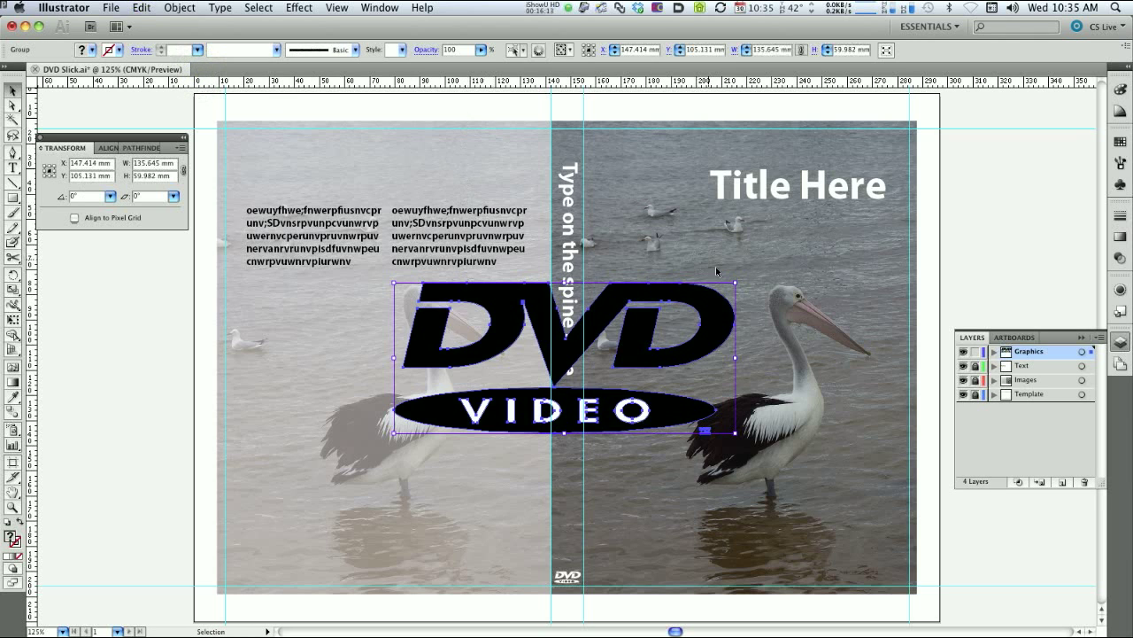
# - Scale the black DVD Video logo proportionally to about 24.6 mm wide and place it at the foot of the back cover near the spine
pyautogui.moveTo(735, 282); pyautogui.dragTo(548, 408)
pyautogui.moveTo(432, 418); pyautogui.dragTo(510, 555)
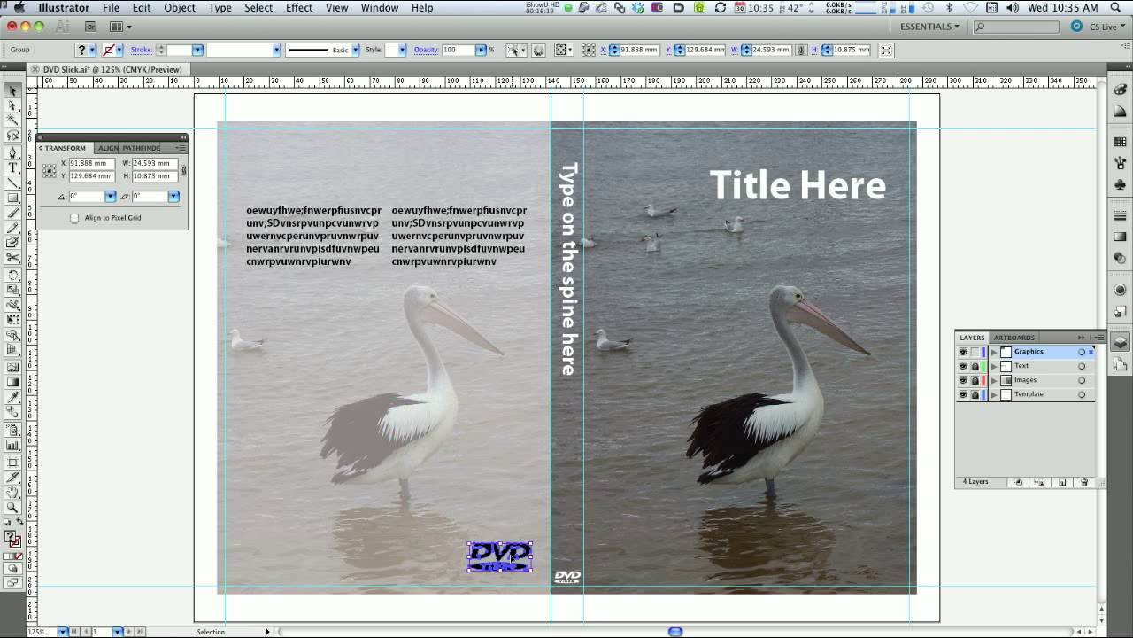
pyautogui.click(1023, 122)
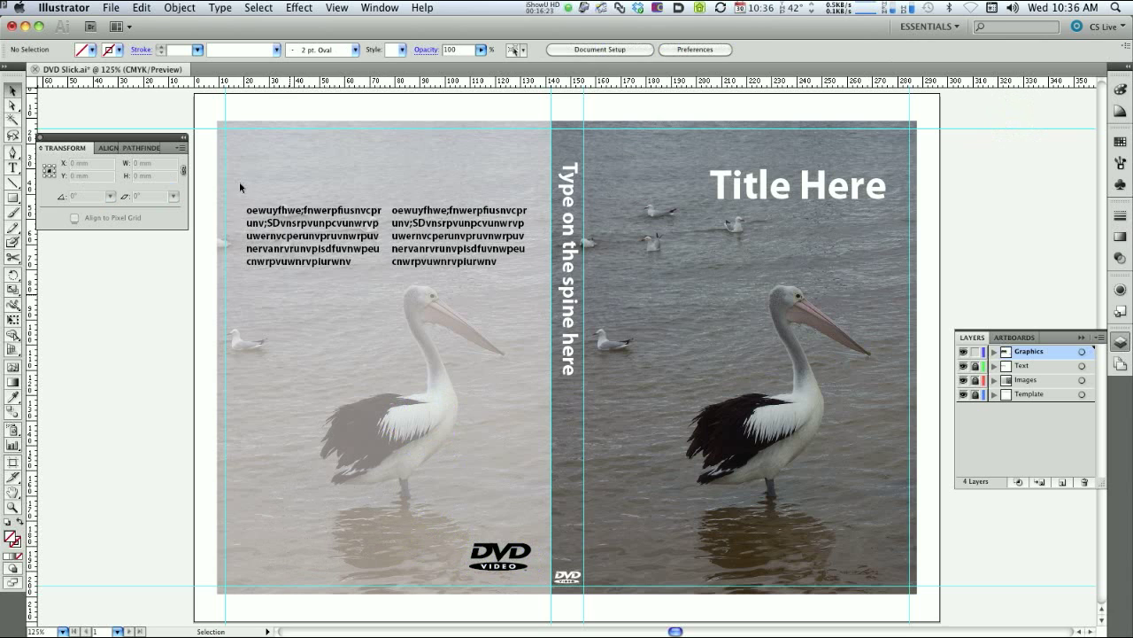
# - Open Barcode sample.ai from the DVD logo & graphics folder, retaining the 9-slice scaling option for symbols
pyautogui.click(111, 7)
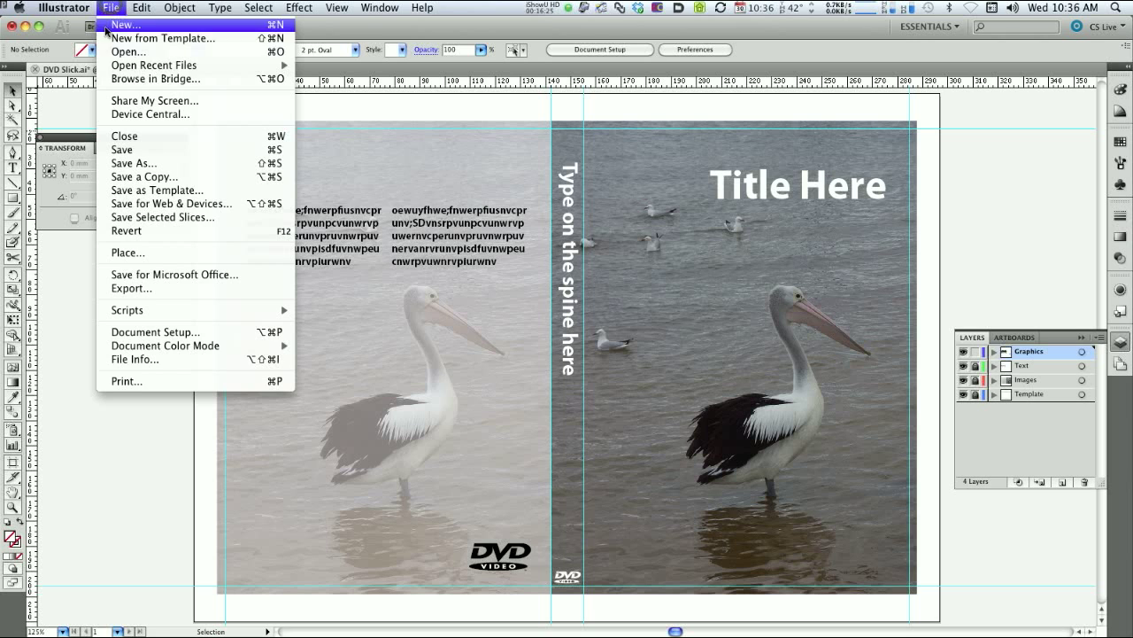
pyautogui.click(118, 52)
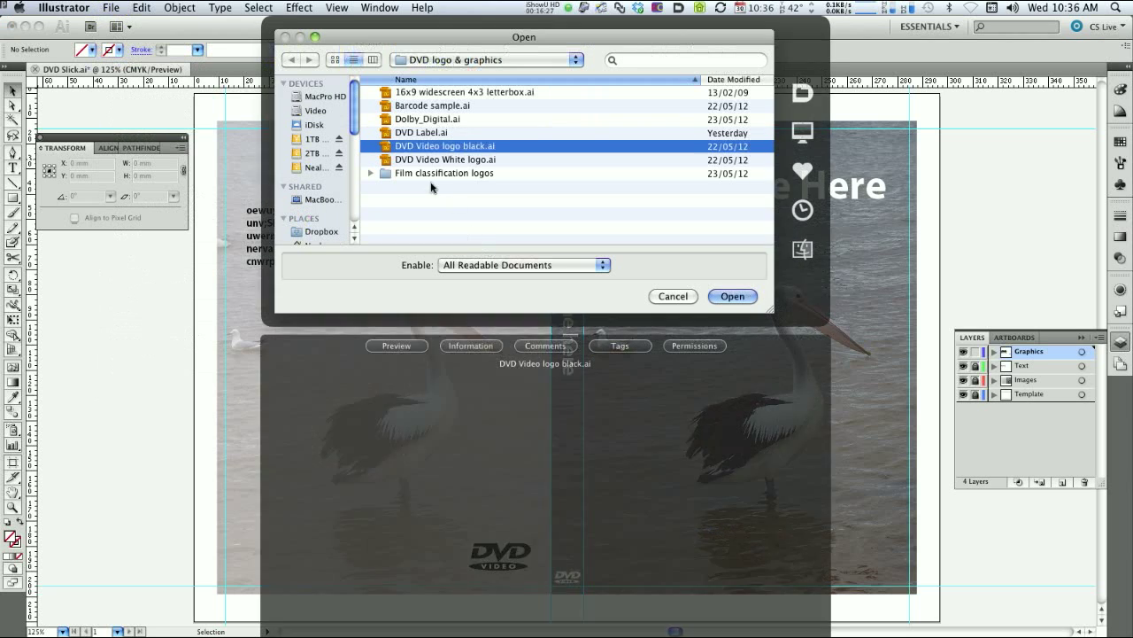
pyautogui.click(389, 108)
pyautogui.doubleClick(389, 108)
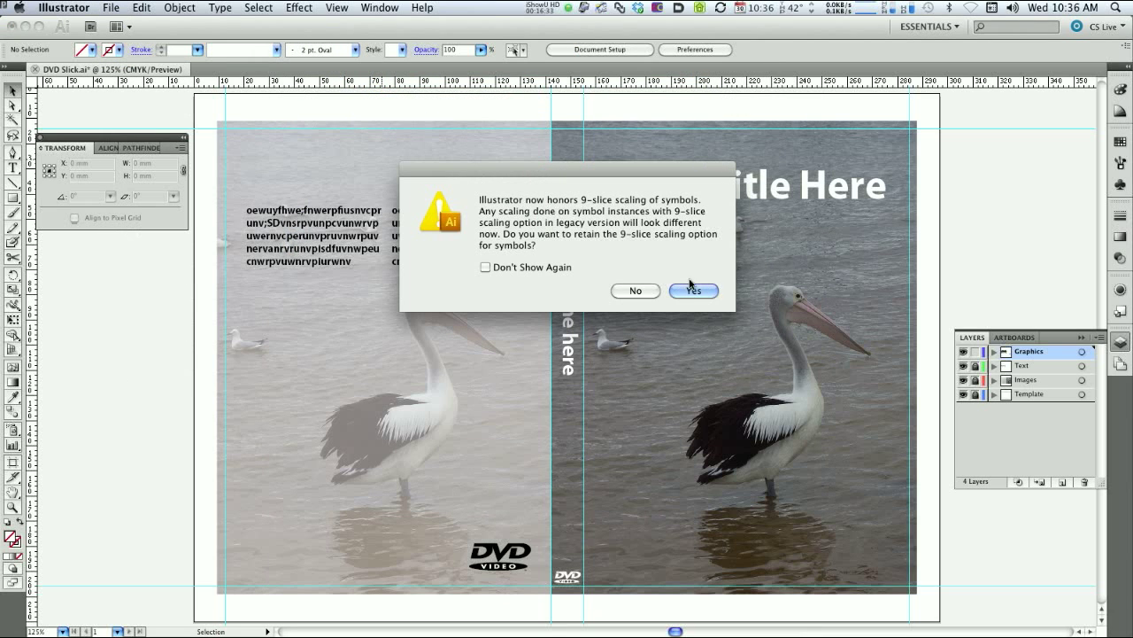
pyautogui.click(691, 292)
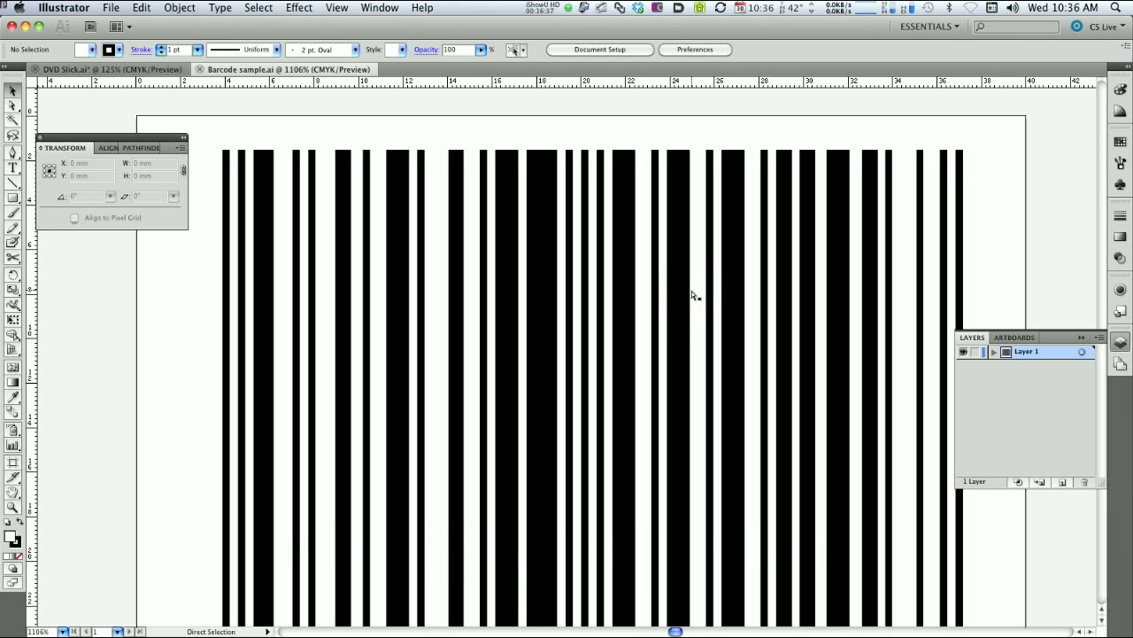
pyautogui.press('super+0')
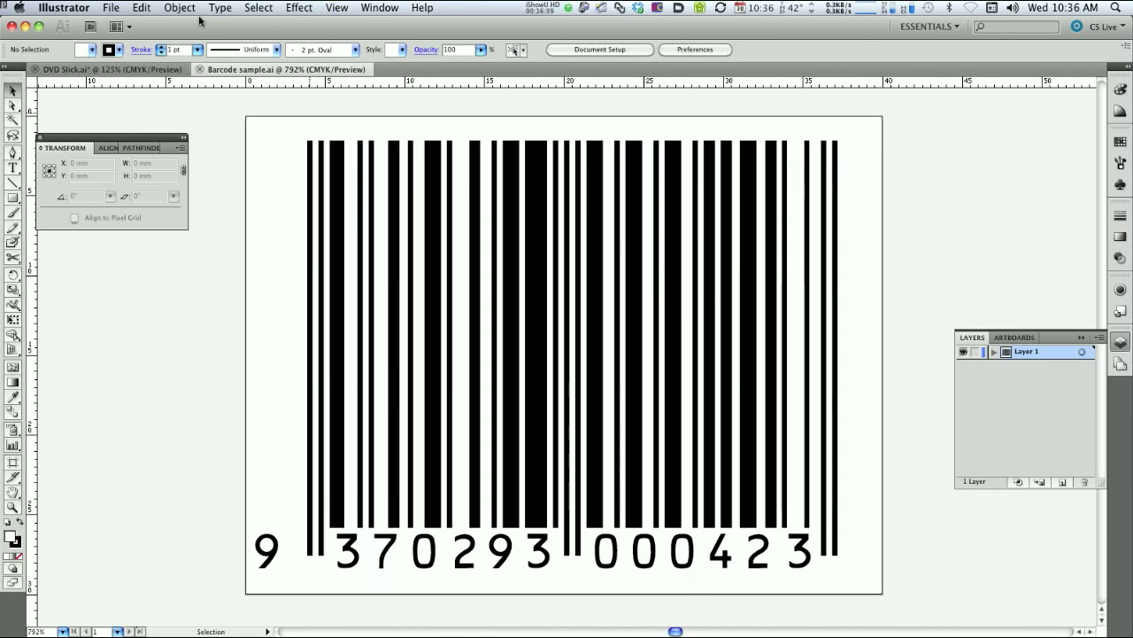
# - Group all the barcode artwork, copy it and close Barcode sample.ai without saving
pyautogui.press('super+a')
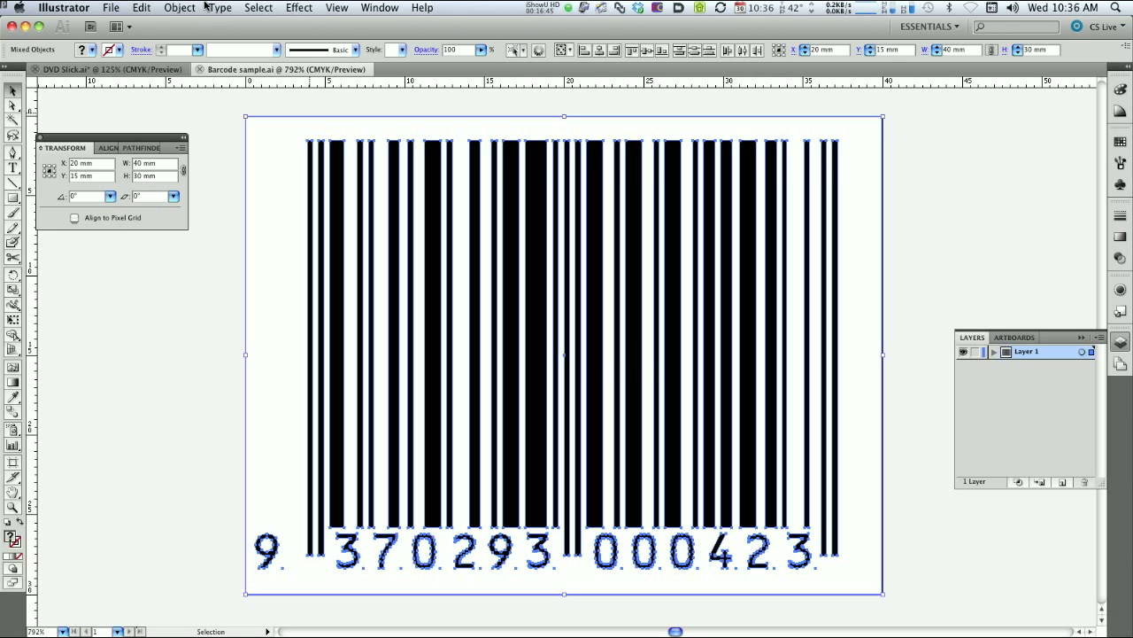
pyautogui.press('super+g')
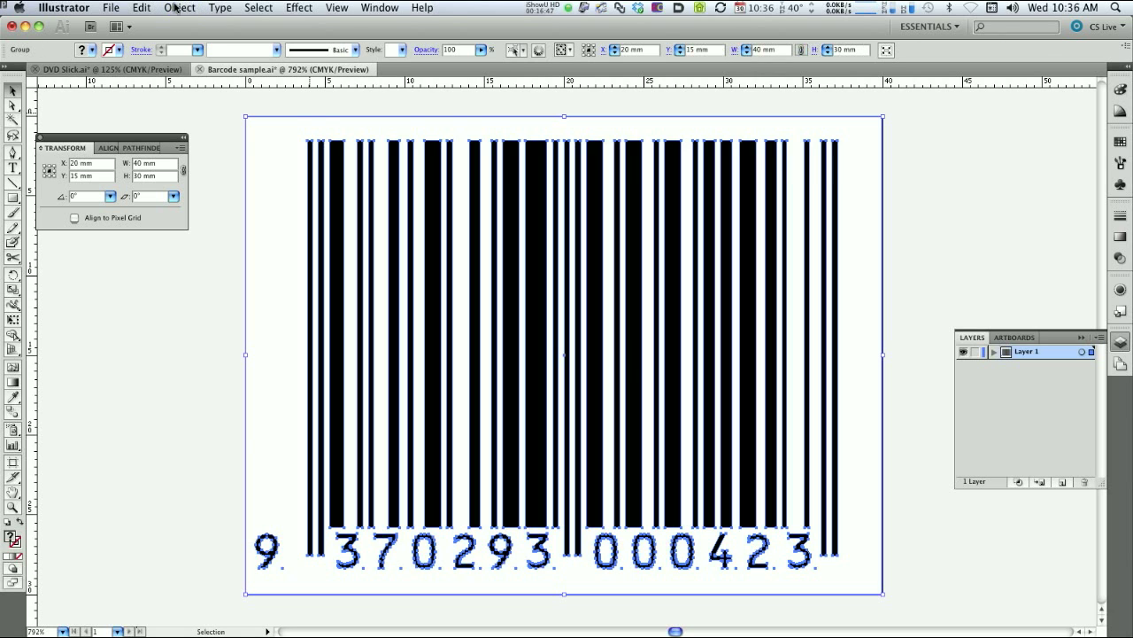
pyautogui.click(143, 7)
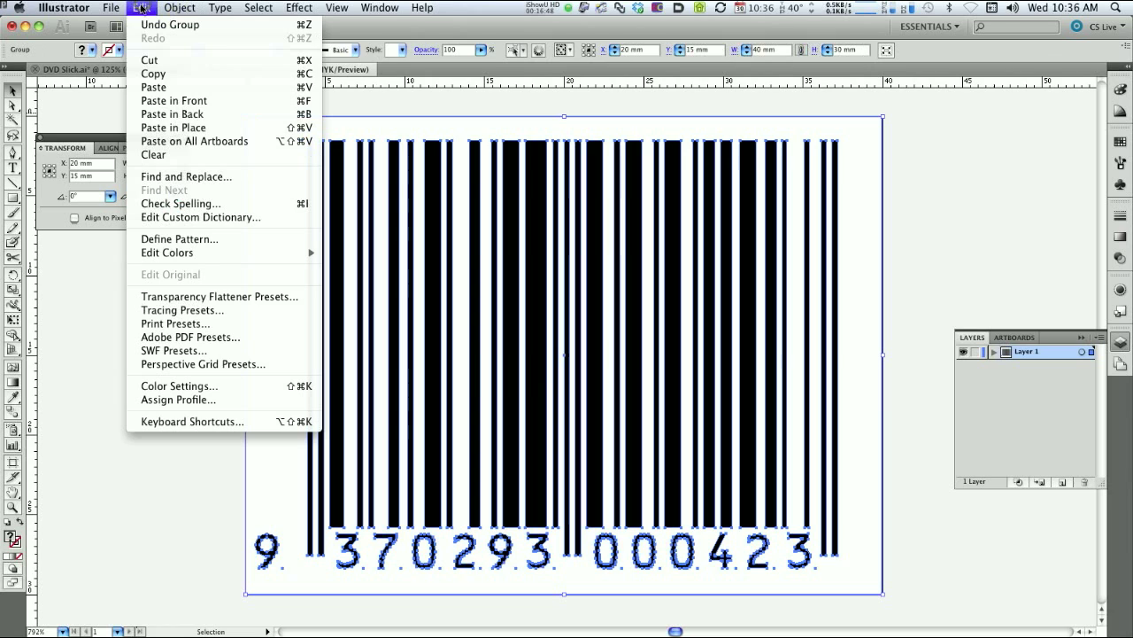
pyautogui.click(153, 74)
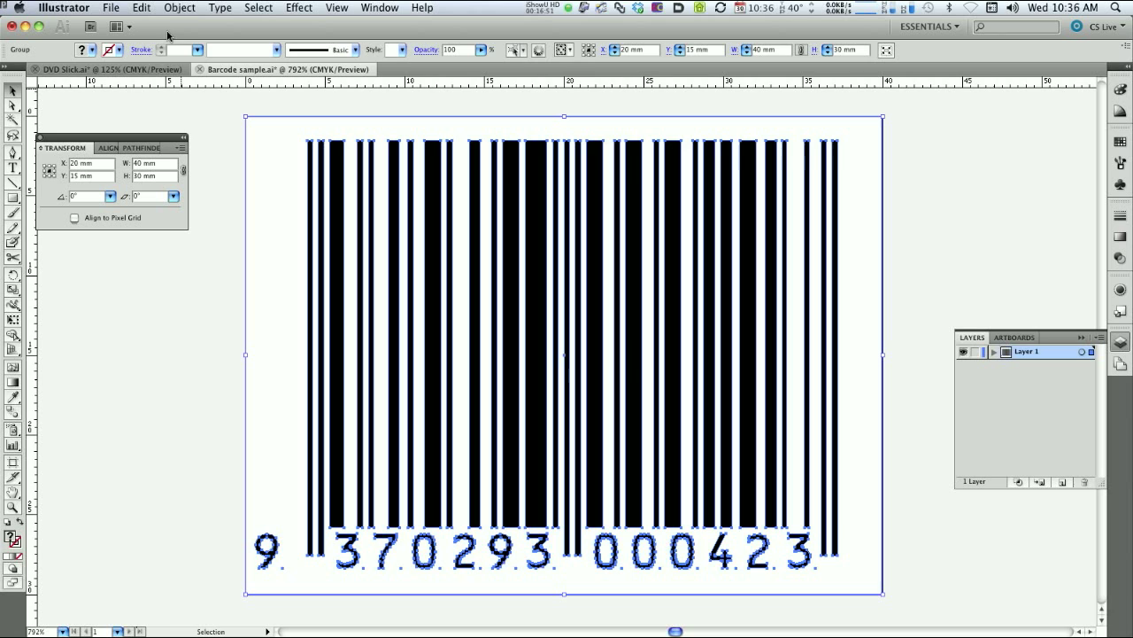
pyautogui.click(200, 70)
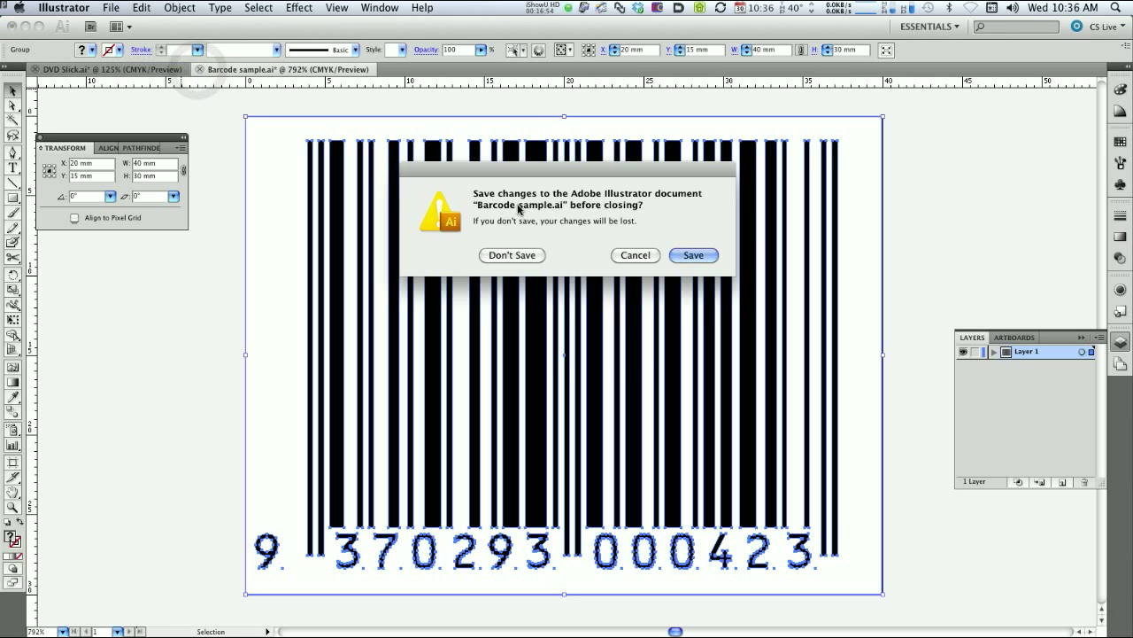
pyautogui.click(525, 255)
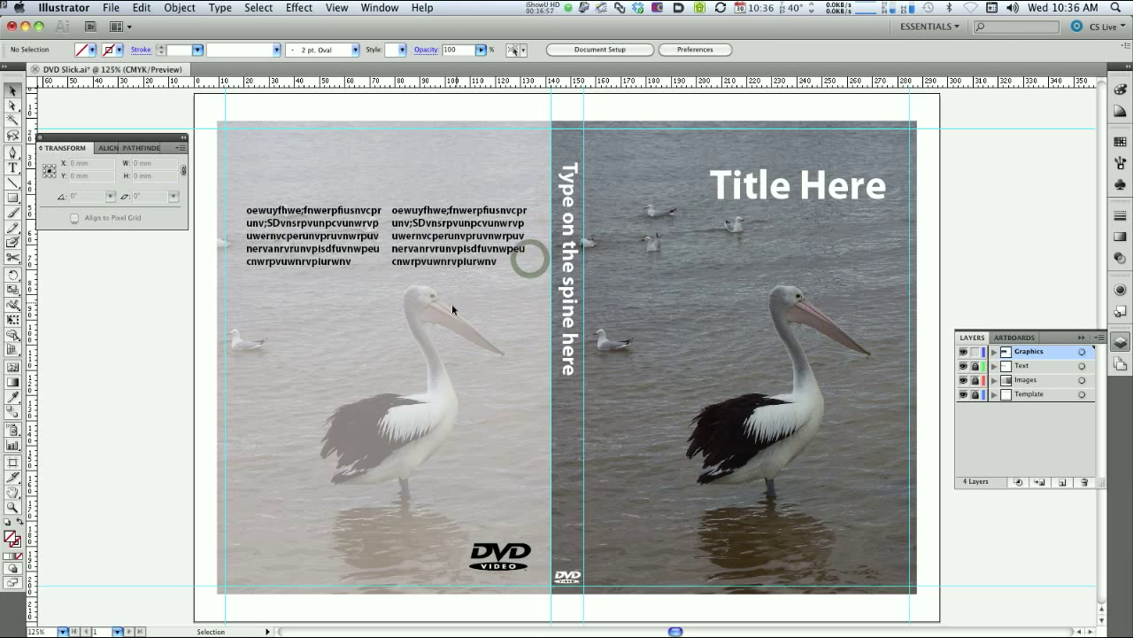
# - Paste the barcode onto the Graphics layer and move it to the back cover's lower outer corner, inside the guides
pyautogui.click(140, 7)
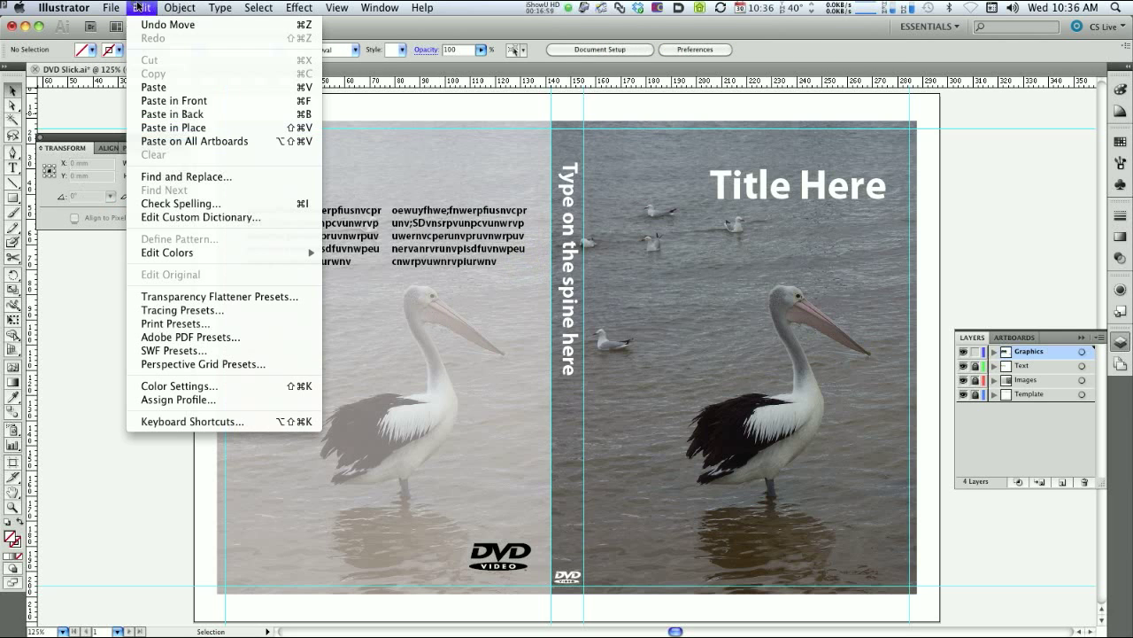
pyautogui.click(142, 80)
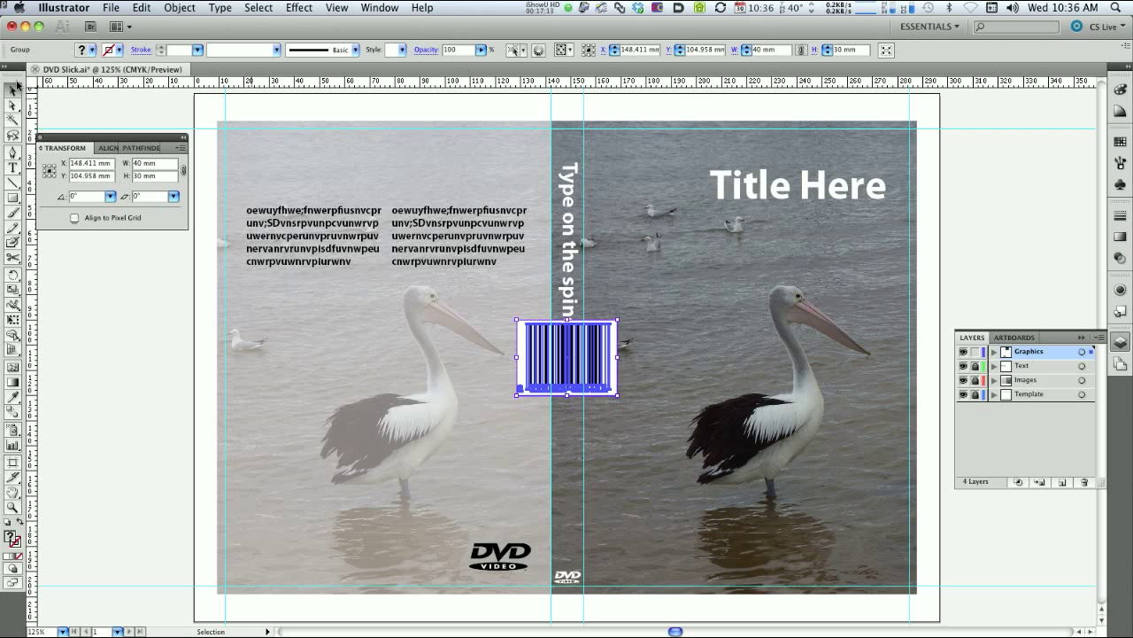
pyautogui.moveTo(595, 358); pyautogui.dragTo(312, 543)
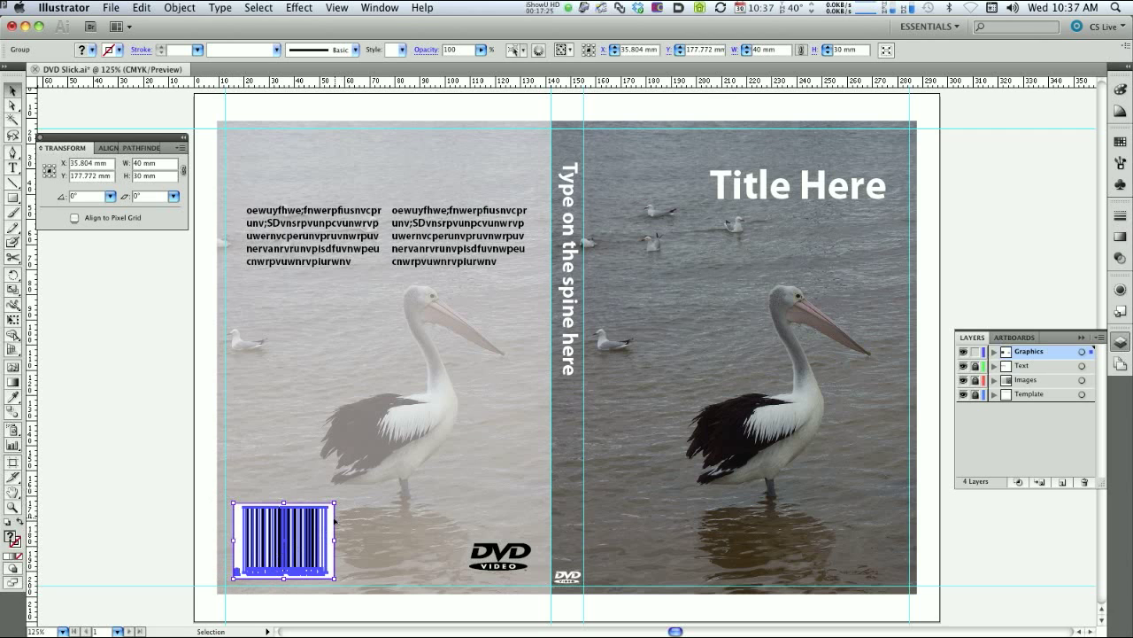
# - Fine-tune the barcode's position to about X 36.1 mm, Y 177.6 mm, evenly inset from the corner guides, and deselect it
pyautogui.press('z')
pyautogui.moveTo(205, 558); pyautogui.dragTo(290, 610)
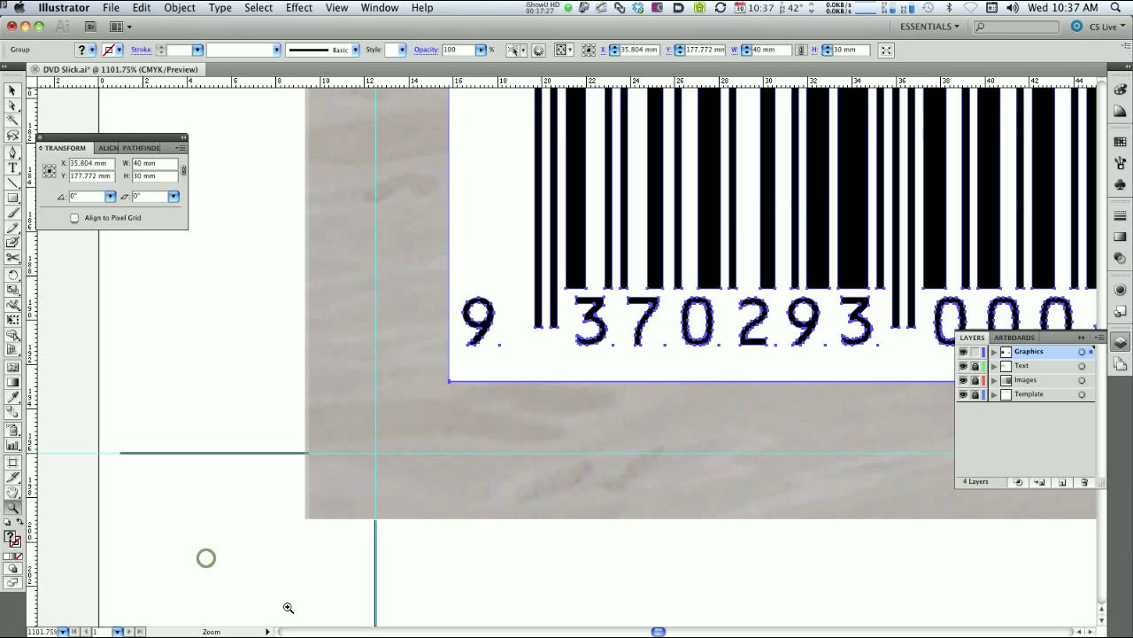
pyautogui.press('v')
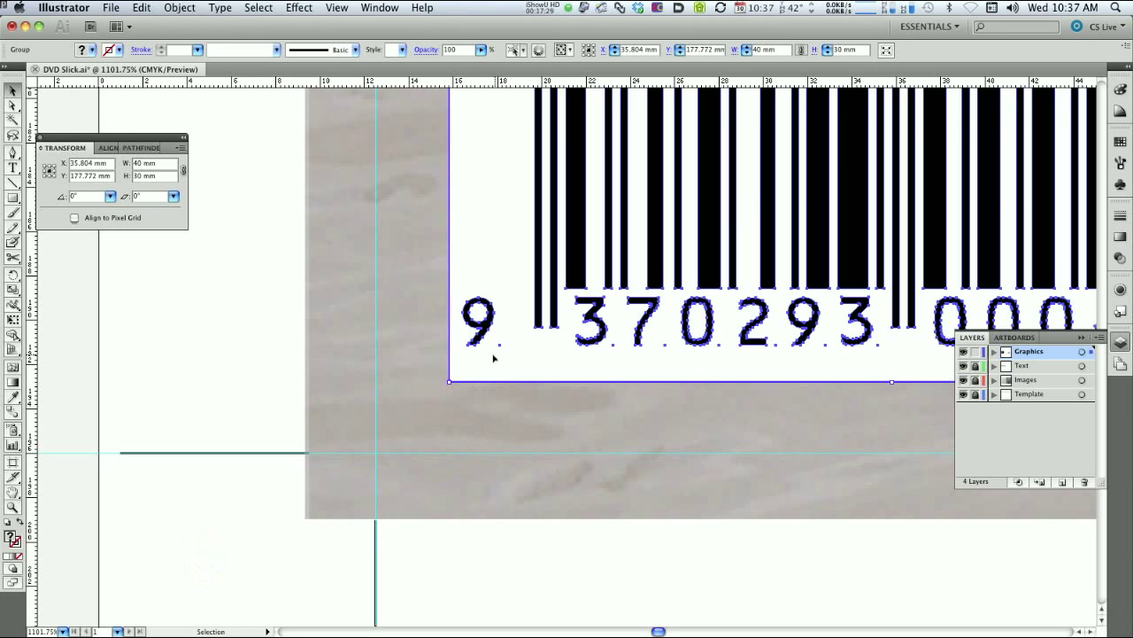
pyautogui.moveTo(493, 357); pyautogui.dragTo(500, 354)
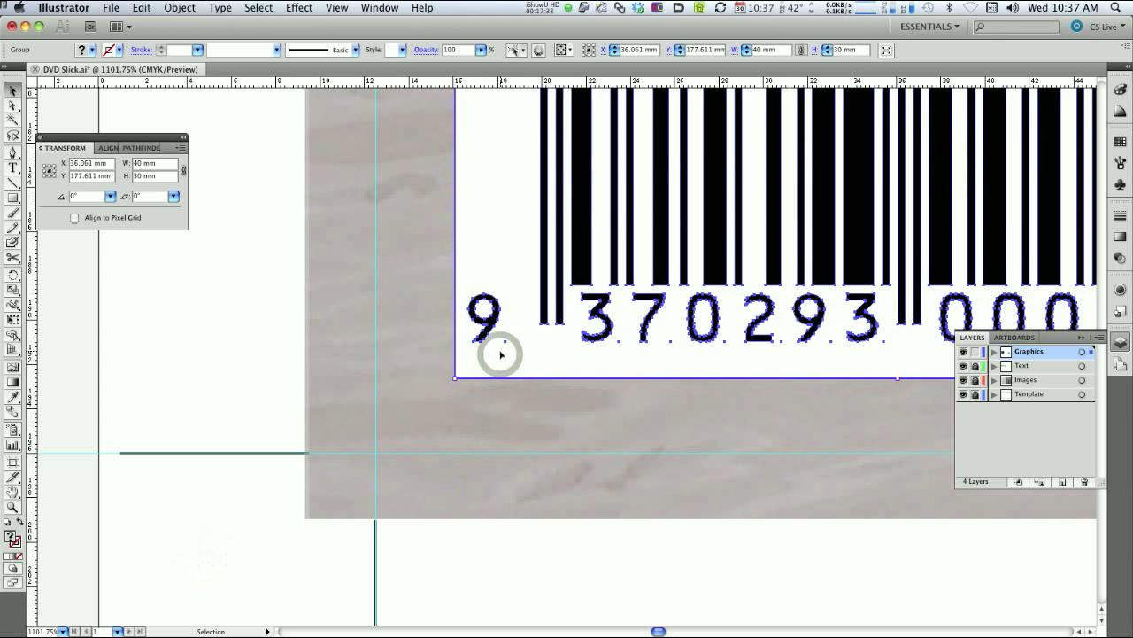
pyautogui.press('super+0')
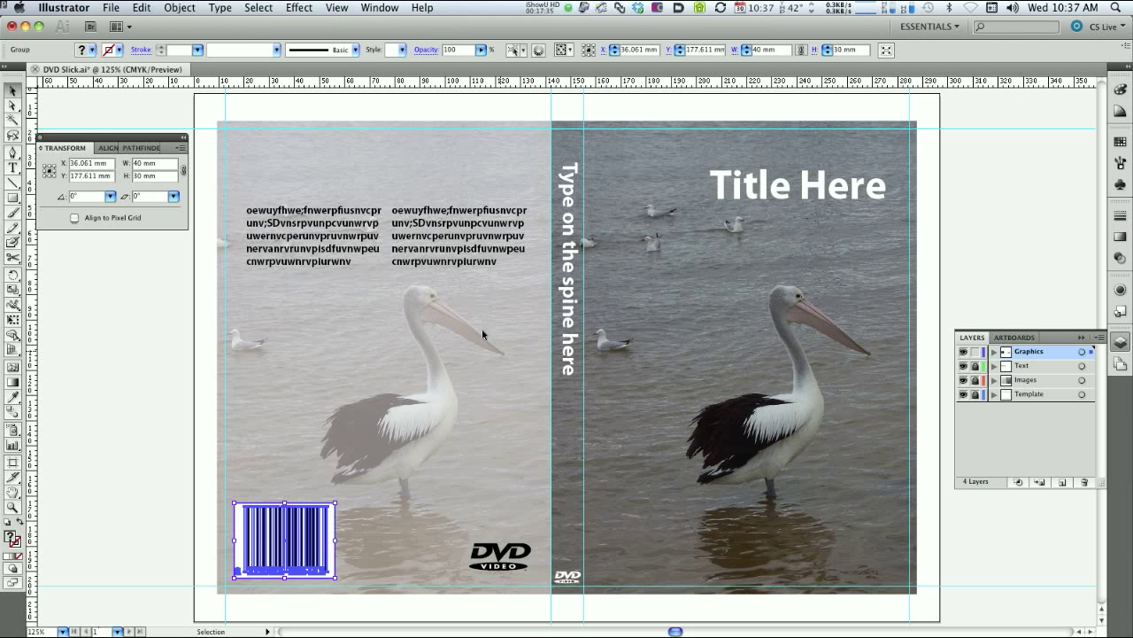
pyautogui.click(681, 102)
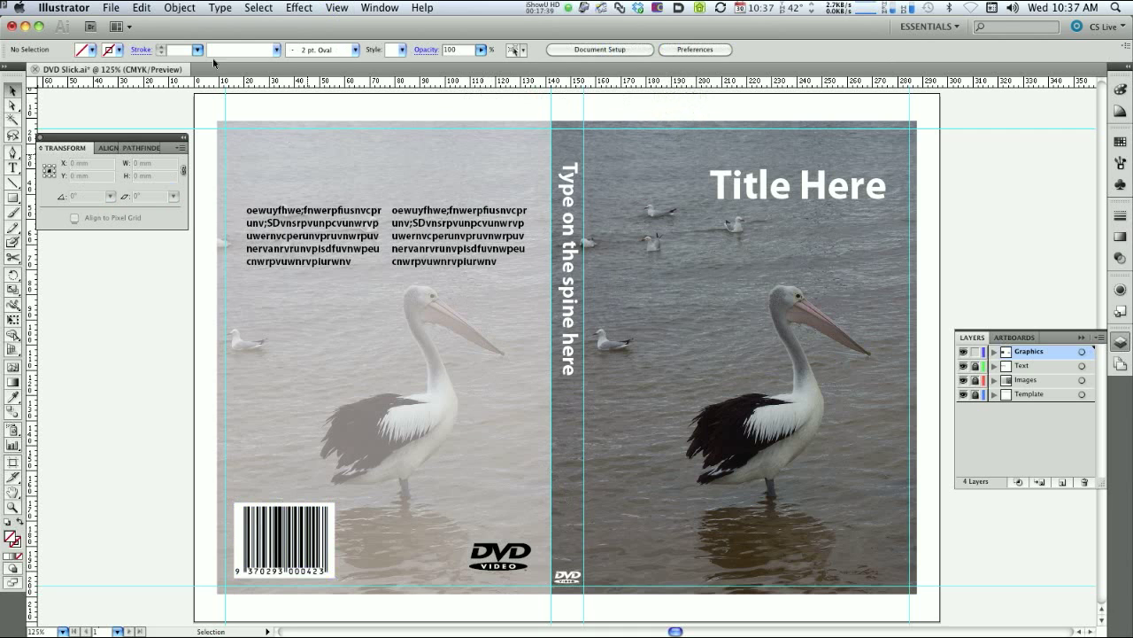
# - Open OFLC_small_G.svg from the Film classification logos folder
pyautogui.click(112, 8)
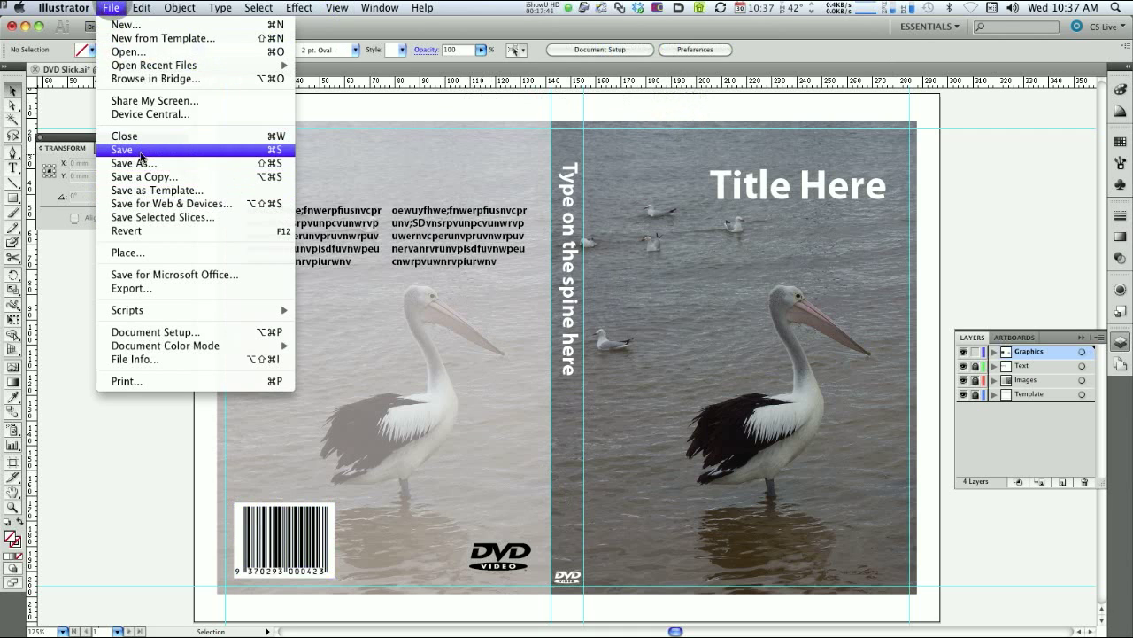
pyautogui.click(123, 53)
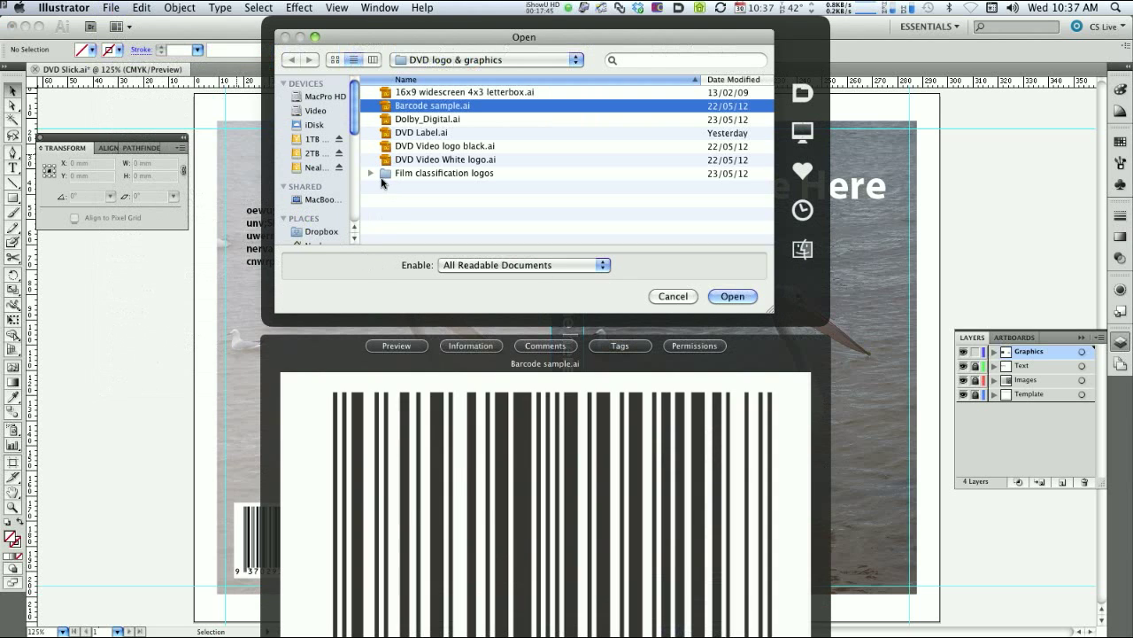
pyautogui.doubleClick(383, 177)
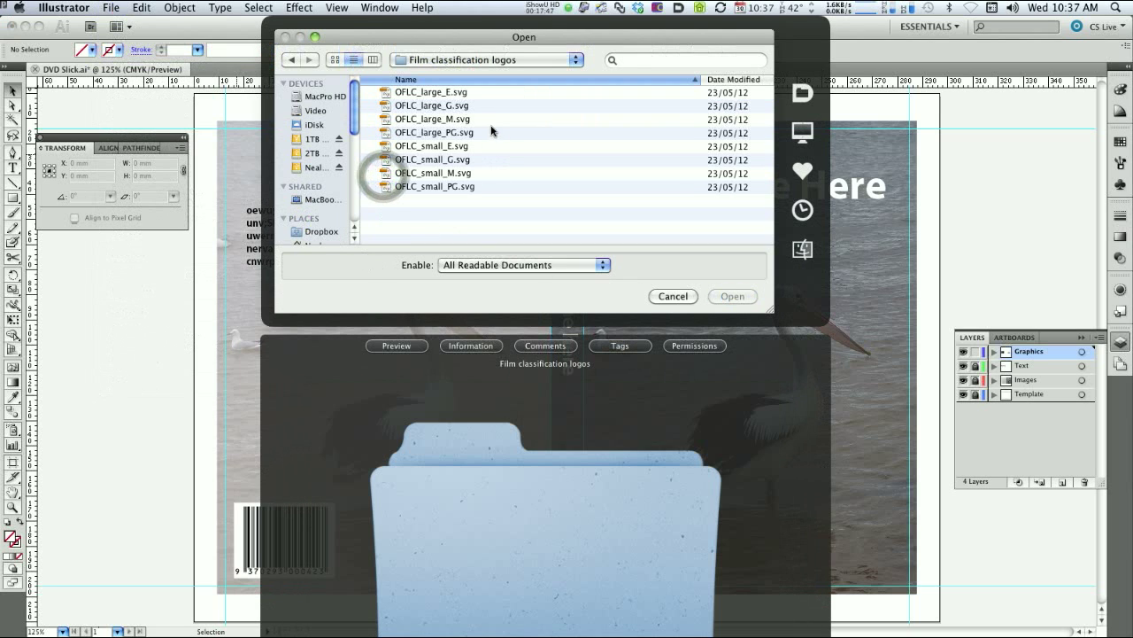
pyautogui.click(435, 161)
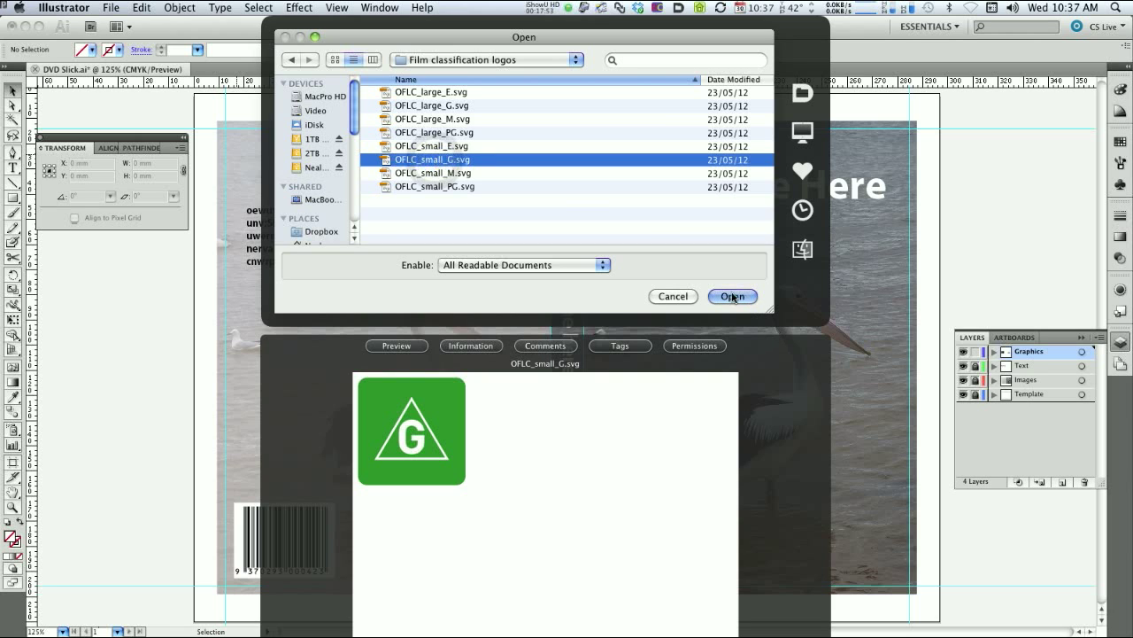
pyautogui.click(733, 296)
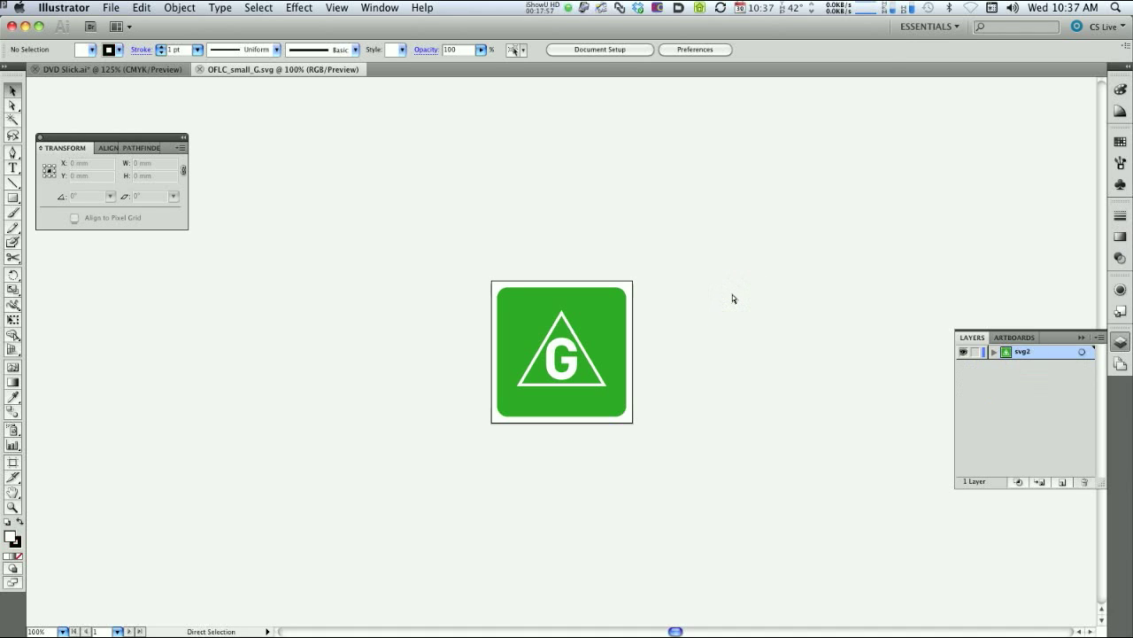
# - Copy the whole G classification logo, close its file and paste the logo onto the slick's Graphics layer
pyautogui.press('super+a')
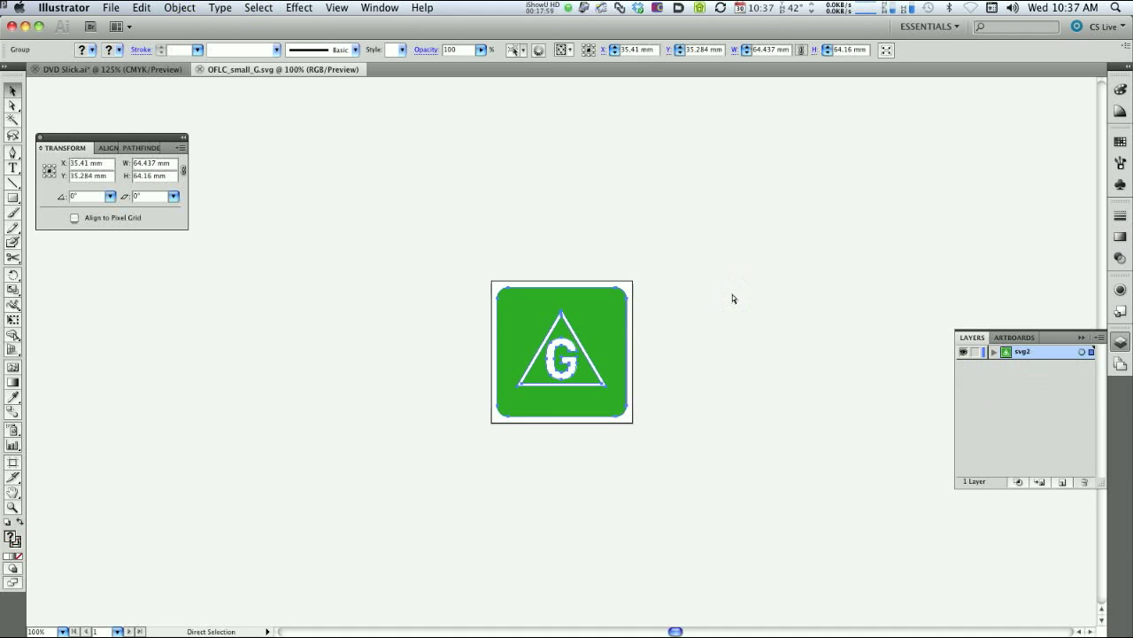
pyautogui.press('v')
pyautogui.press('super+w')
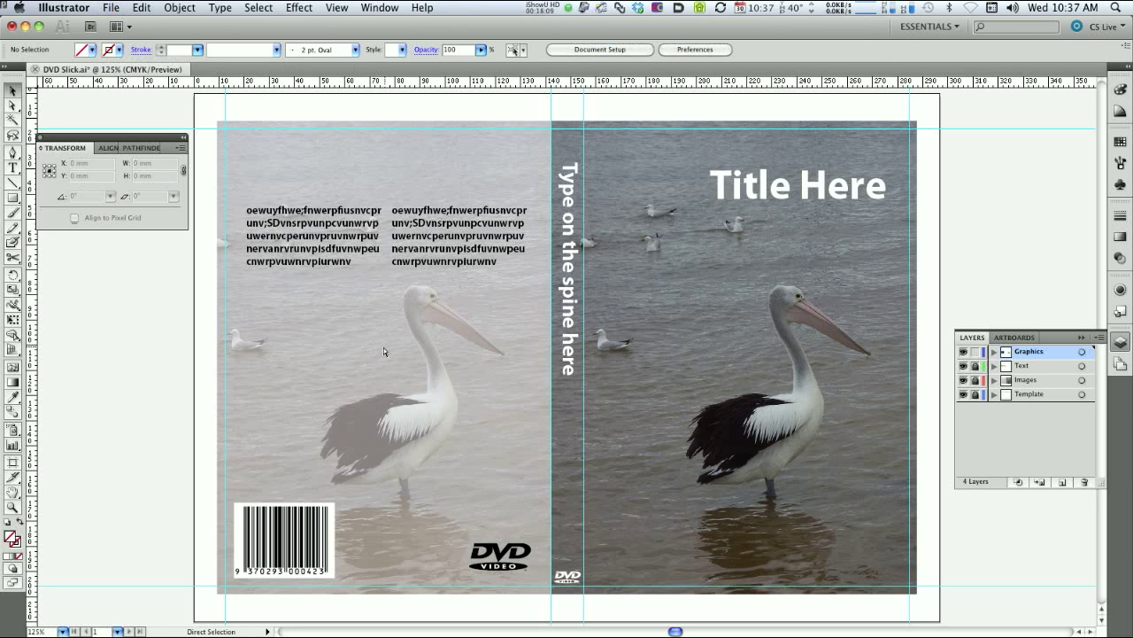
pyautogui.press('super+v')
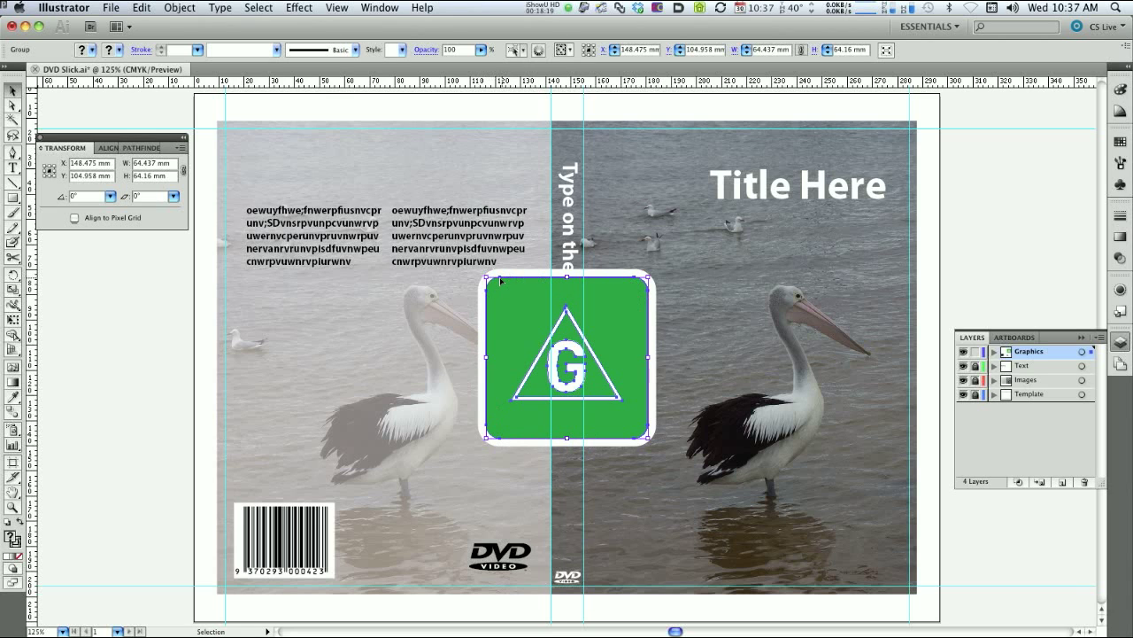
# - Try scaling the G classification logo proportionally to about 34 mm wide, and undo the scaling
pyautogui.moveTo(648, 278); pyautogui.dragTo(569, 325)
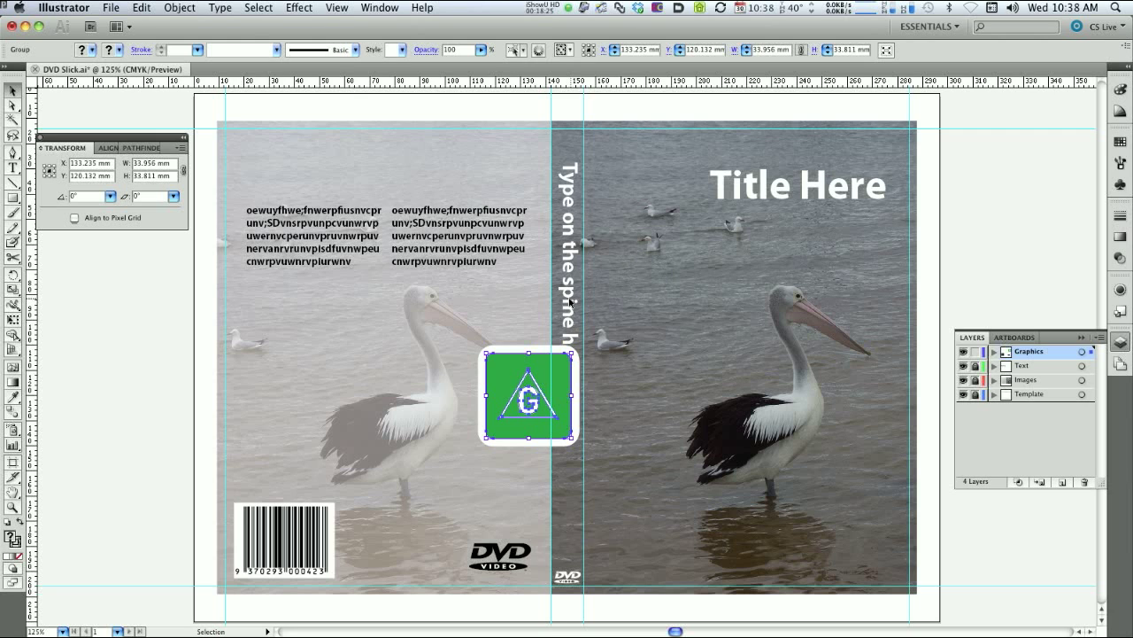
pyautogui.press('a')
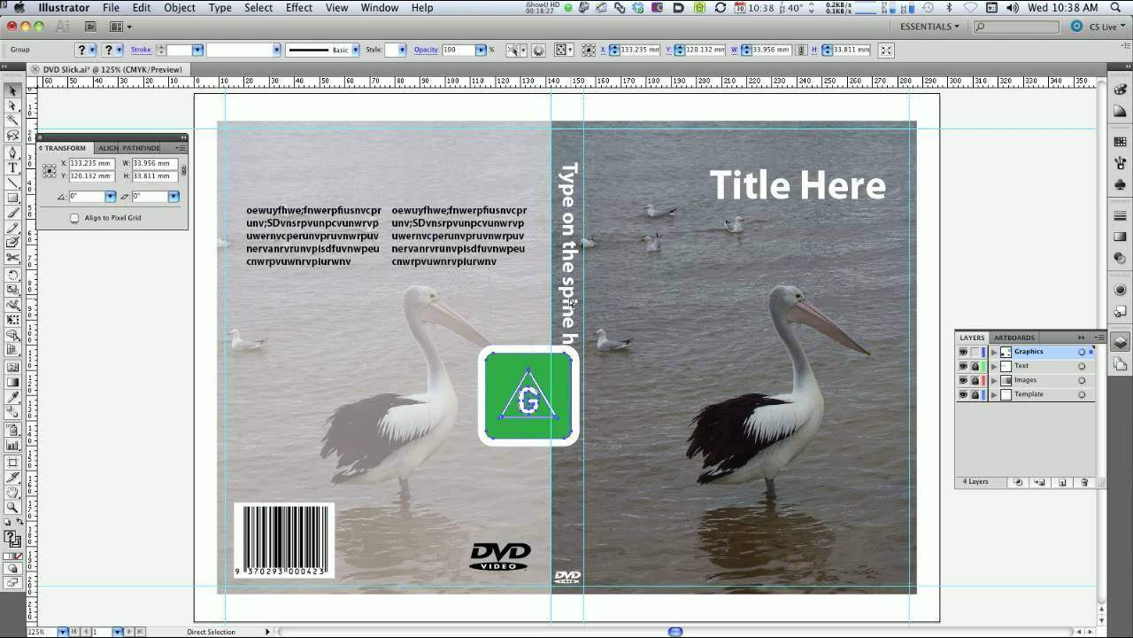
pyautogui.press('super+z')
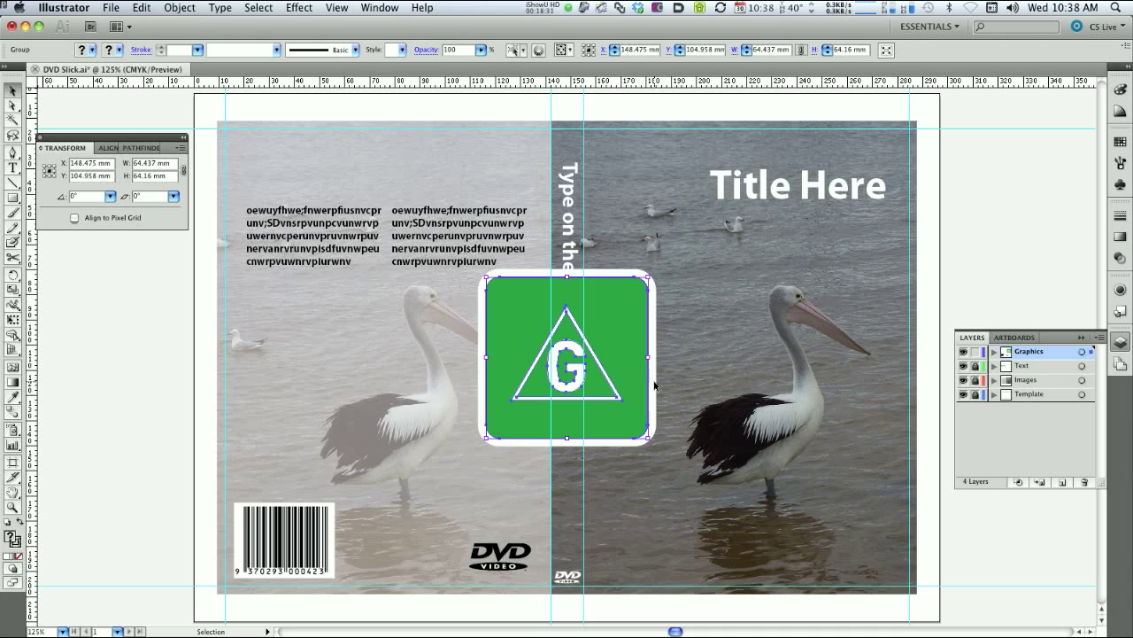
# - Enable Scale Strokes & Effects in the Scale options, keeping the G logo at 100% uniform scale
pyautogui.doubleClick(11, 290)
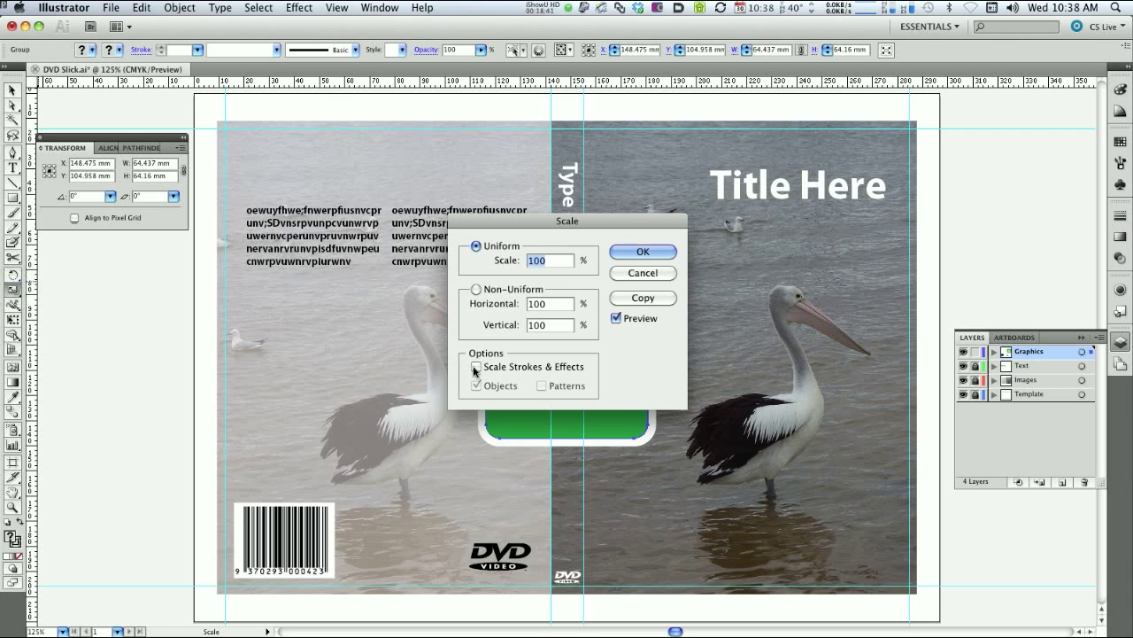
pyautogui.click(477, 367)
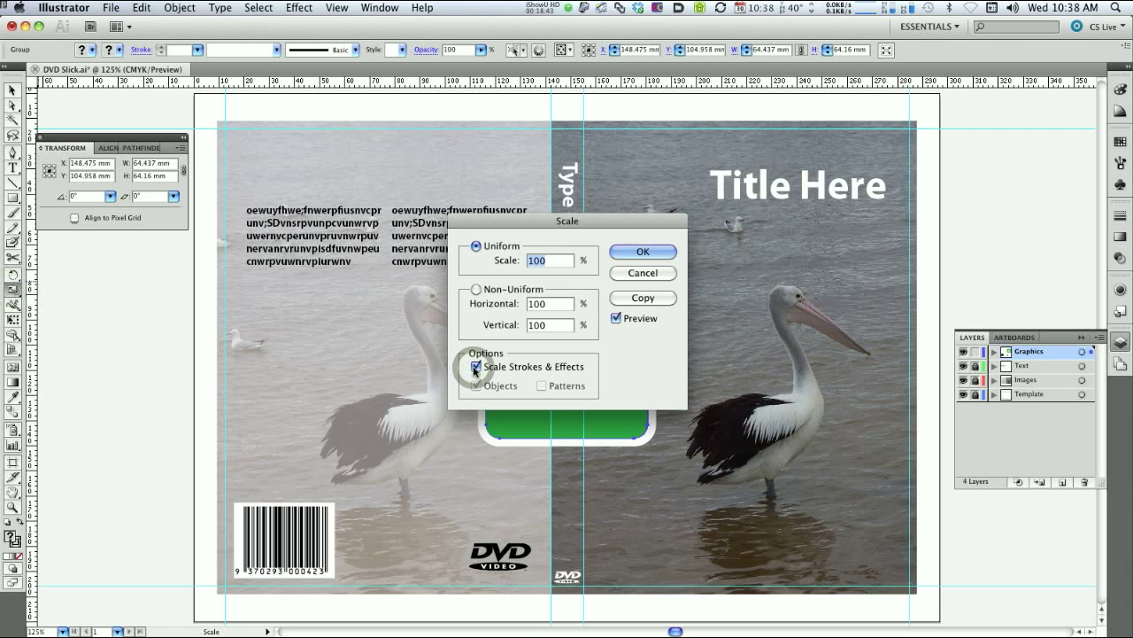
pyautogui.click(631, 254)
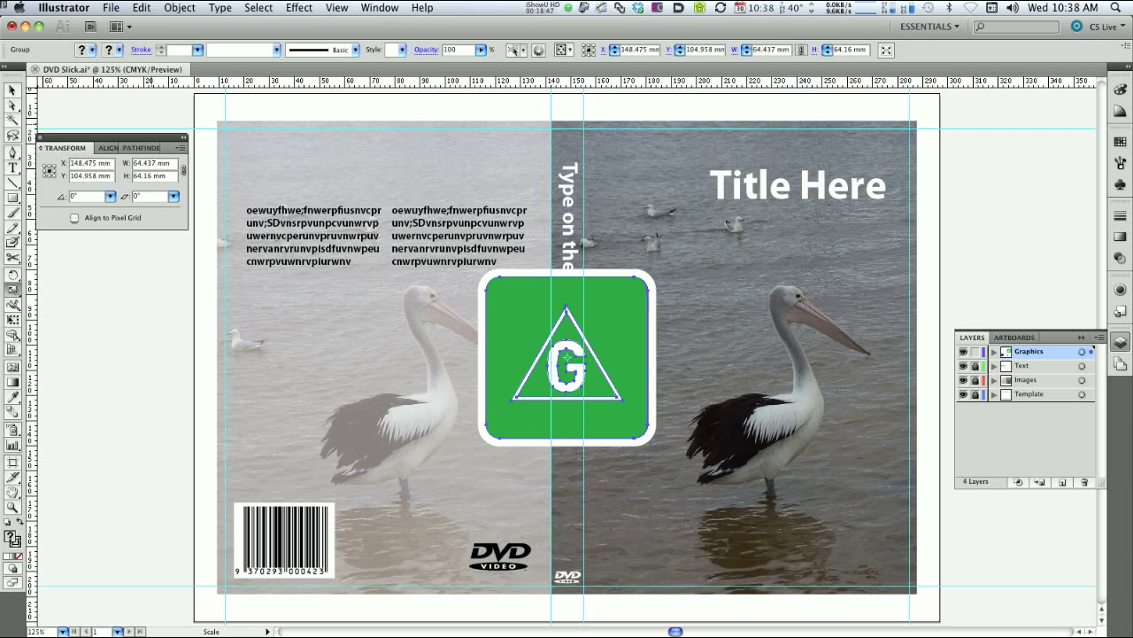
# - Scale the G classification logo proportionally to about 8.8 mm wide and place it on the spine above the white DVD Video logo
pyautogui.press('v')
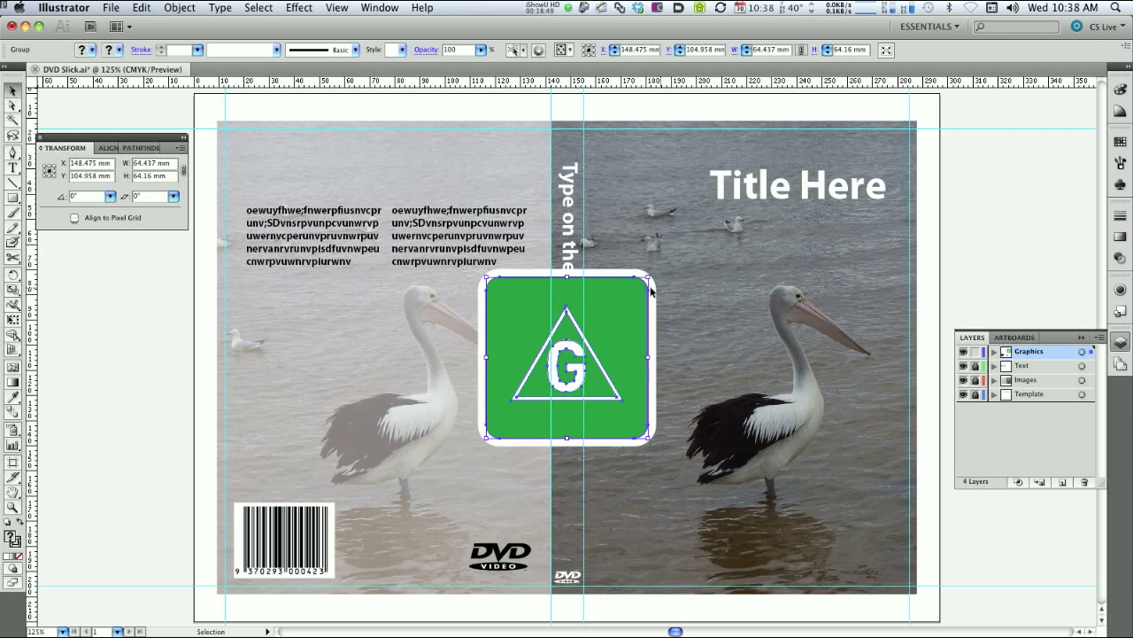
pyautogui.press('shift')
pyautogui.moveTo(648, 278); pyautogui.dragTo(549, 382)
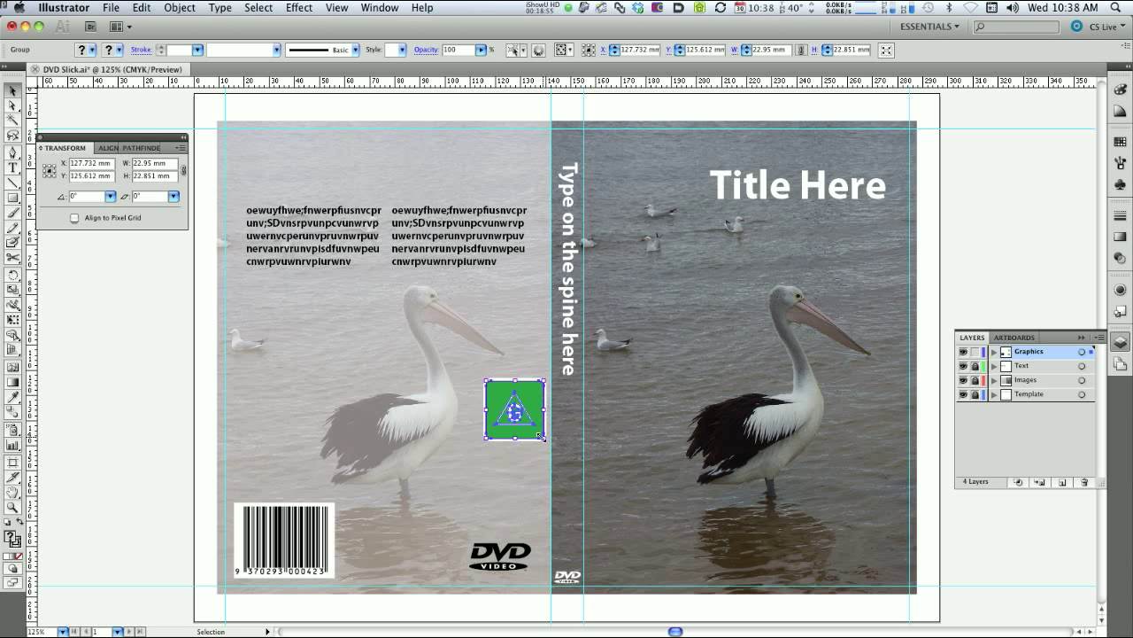
pyautogui.moveTo(543, 381); pyautogui.dragTo(529, 589)
pyautogui.press('z')
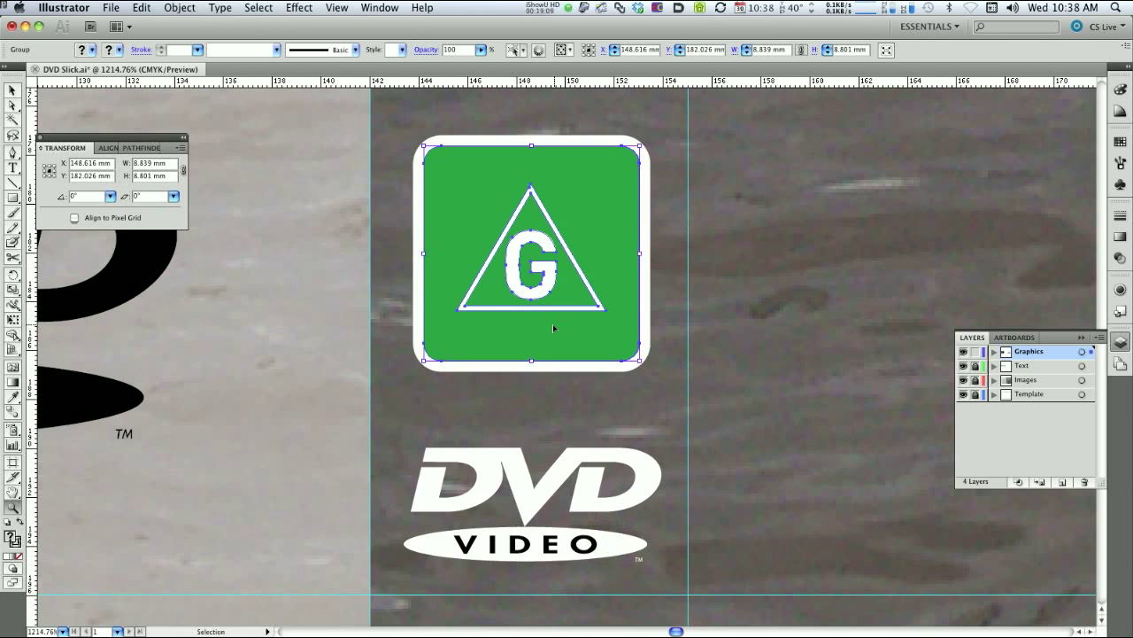
pyautogui.press('super+0')
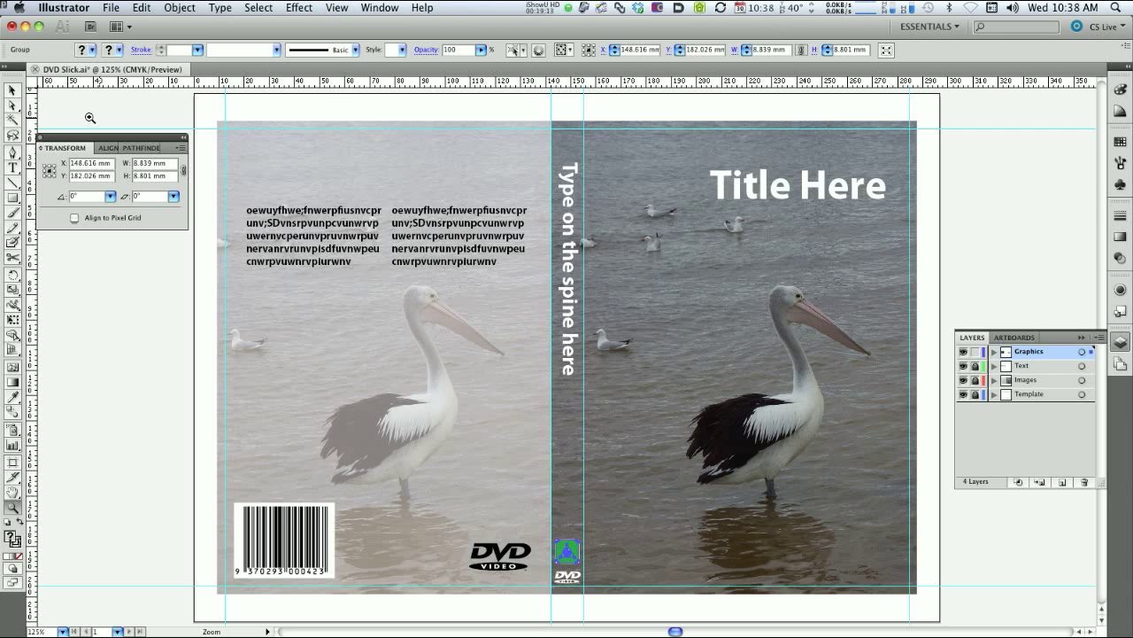
# - Open OFLC_large_G.svg from the Film classification logos folder
pyautogui.click(12, 90)
pyautogui.click(112, 8)
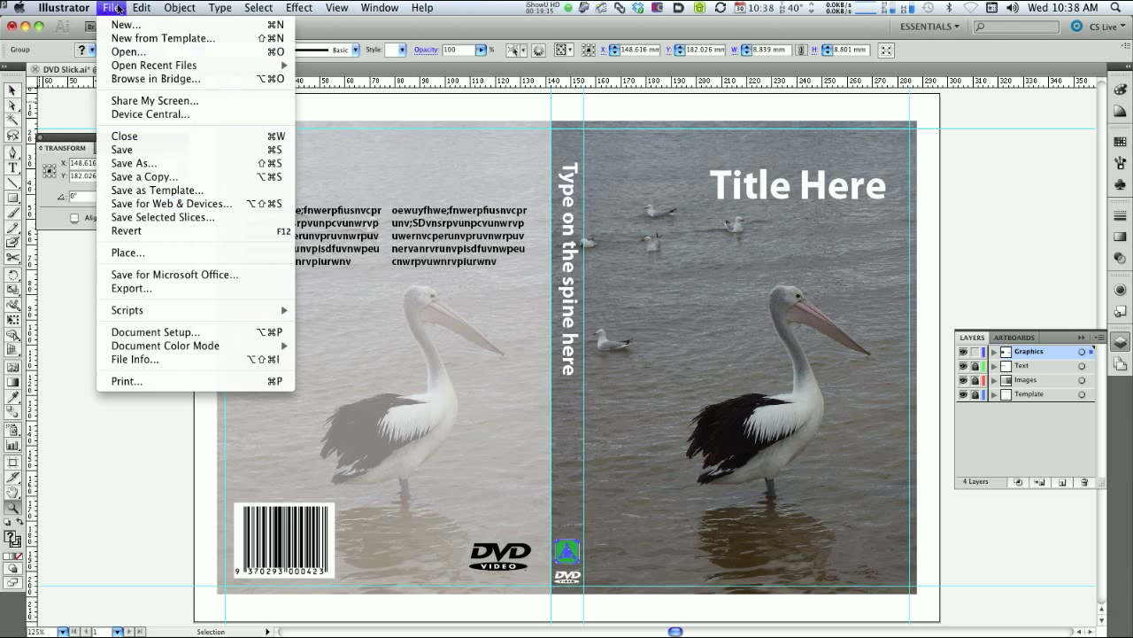
pyautogui.click(118, 53)
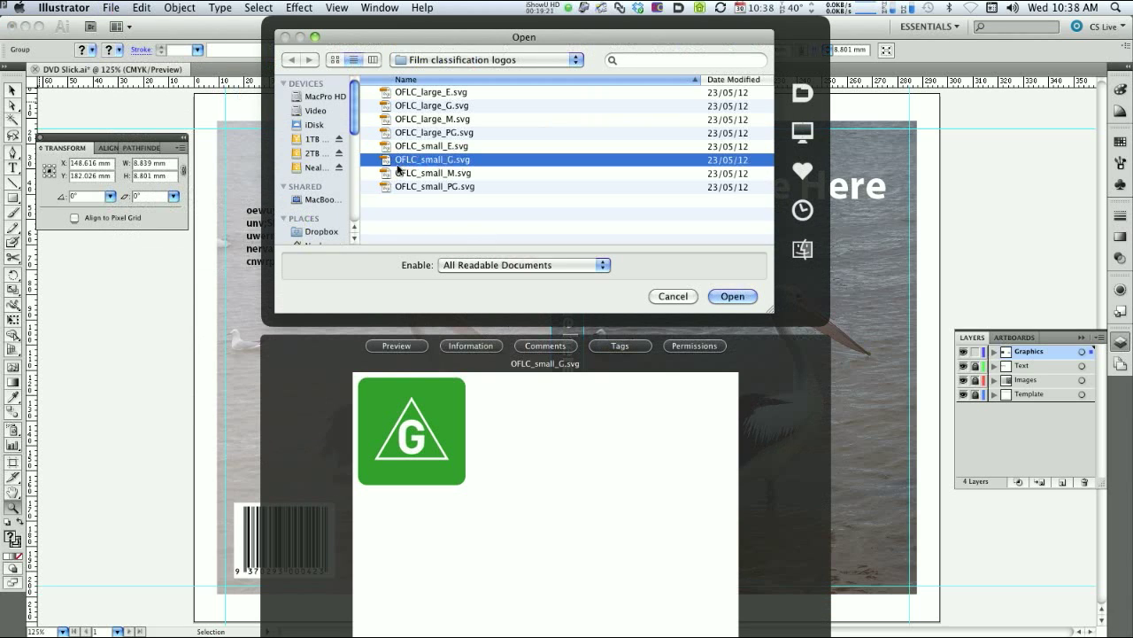
pyautogui.click(412, 108)
pyautogui.click(731, 296)
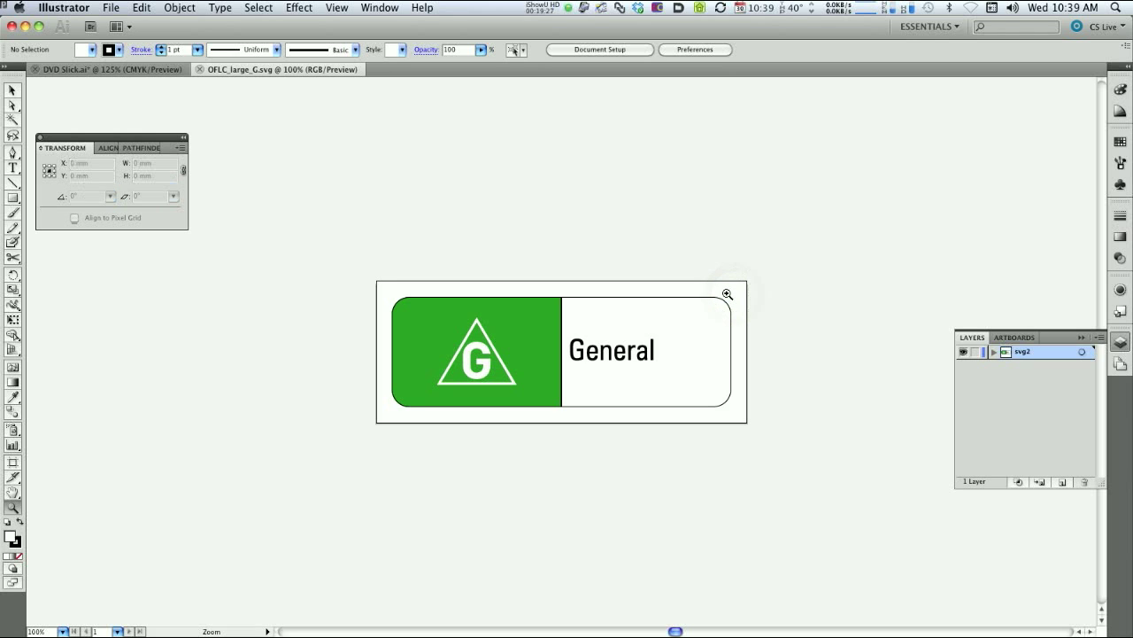
# - Copy the whole General classification logo, close its file and paste the logo onto the DVD slick's Graphics layer
pyautogui.press('super+a')
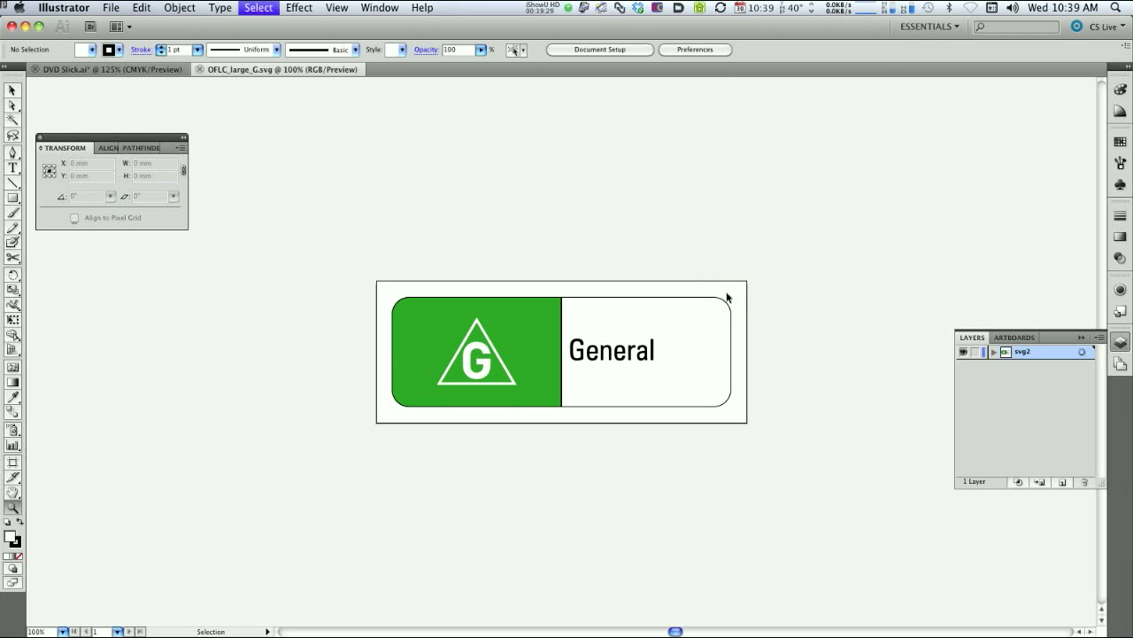
pyautogui.press('v')
pyautogui.press('super+c')
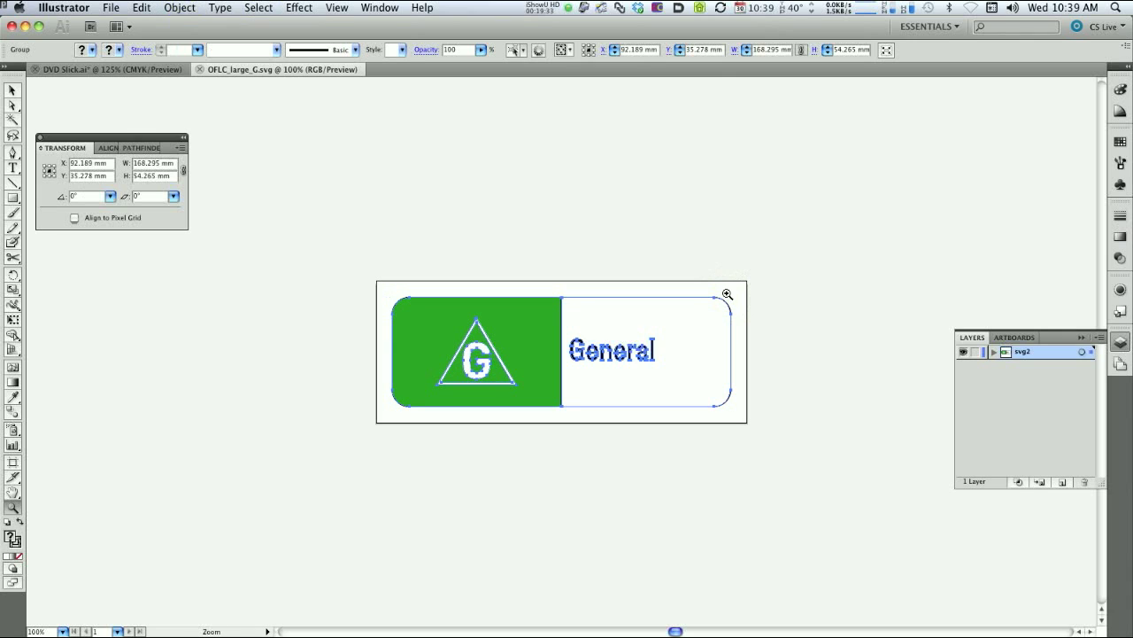
pyautogui.press('super')
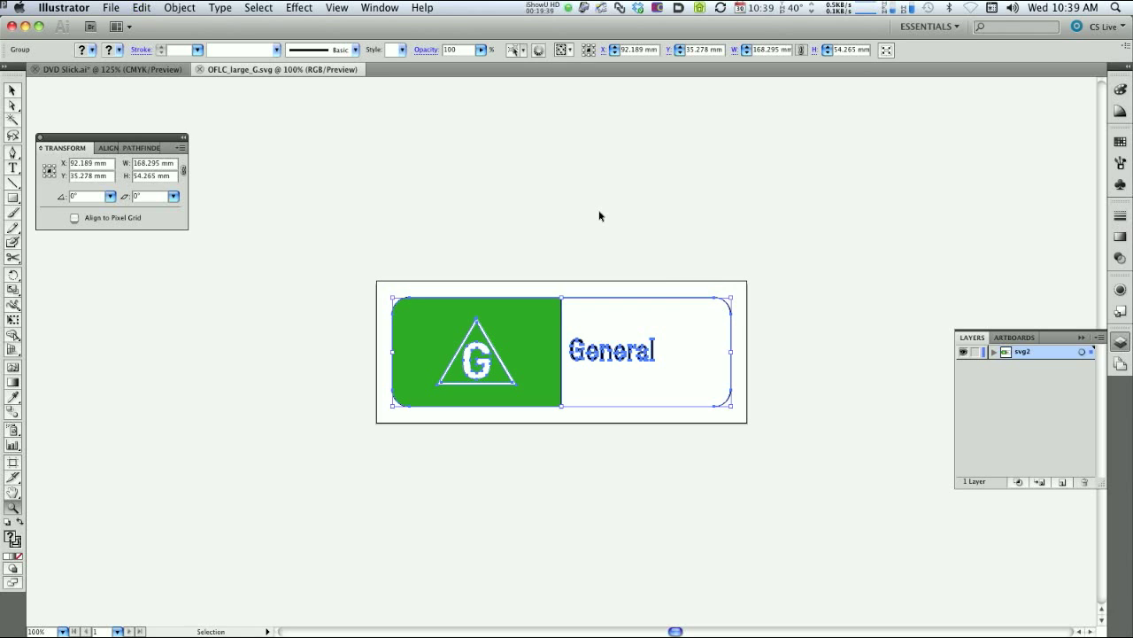
pyautogui.press('super+w')
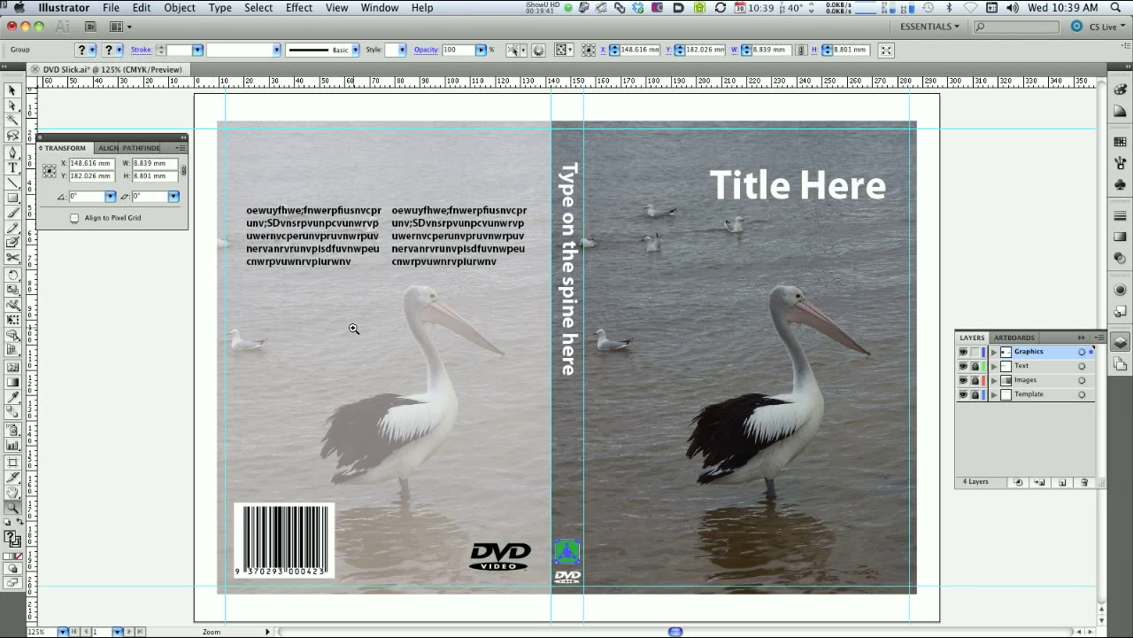
pyautogui.press('super+v')
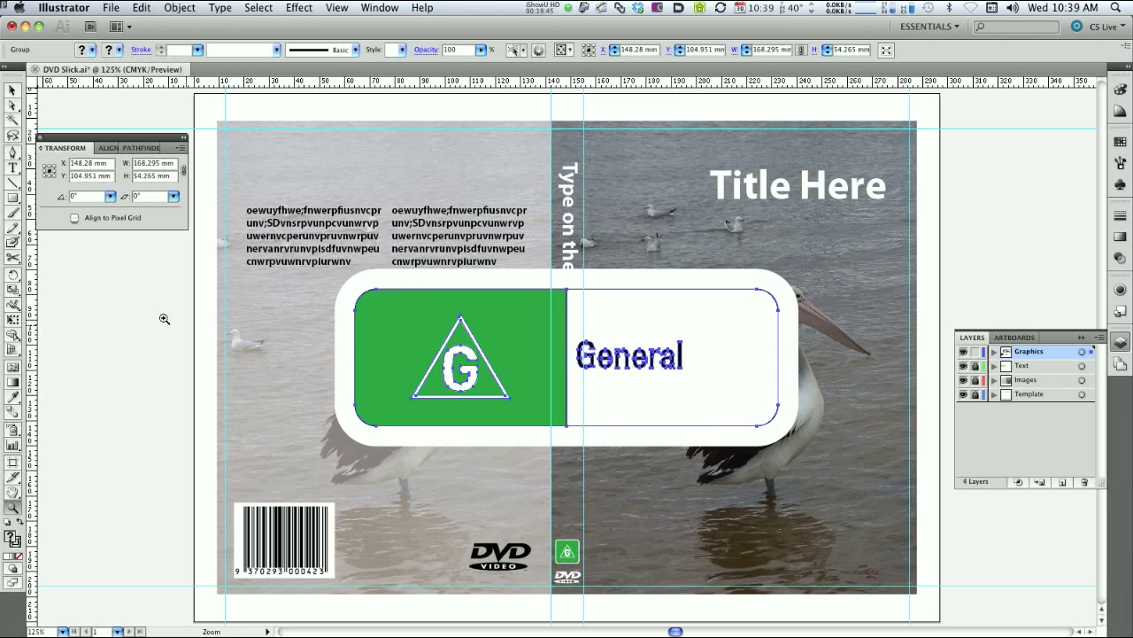
# - With Scale Strokes & Effects enabled, scale the General logo proportionally to about 36 mm wide and place it between the barcode and black DVD Video logo
pyautogui.click(12, 92)
pyautogui.click(12, 91)
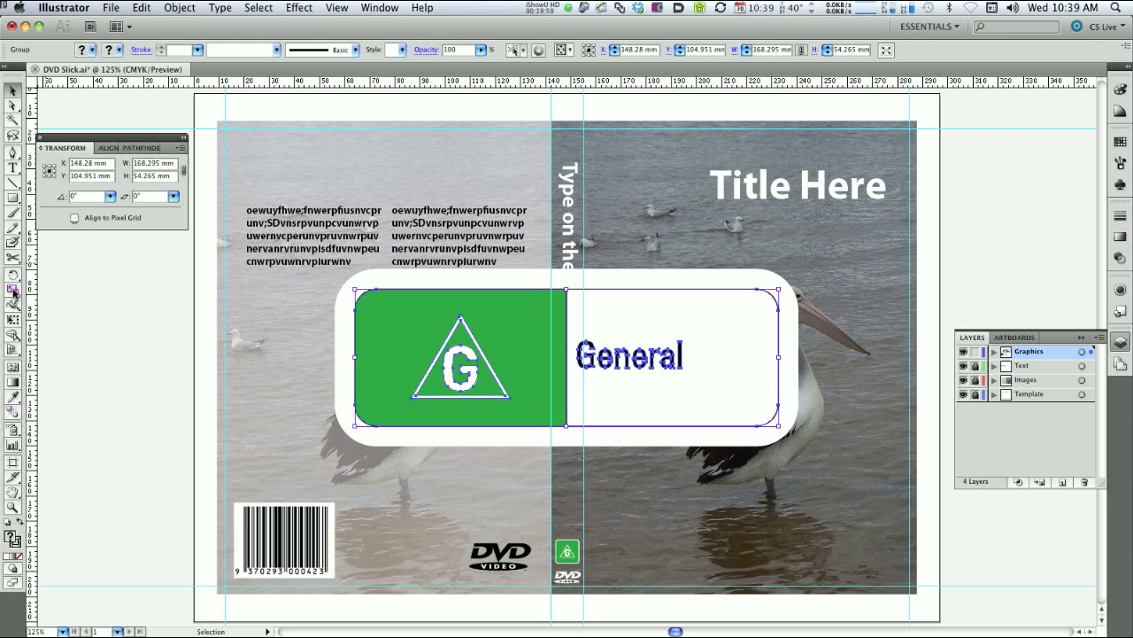
pyautogui.doubleClick(14, 291)
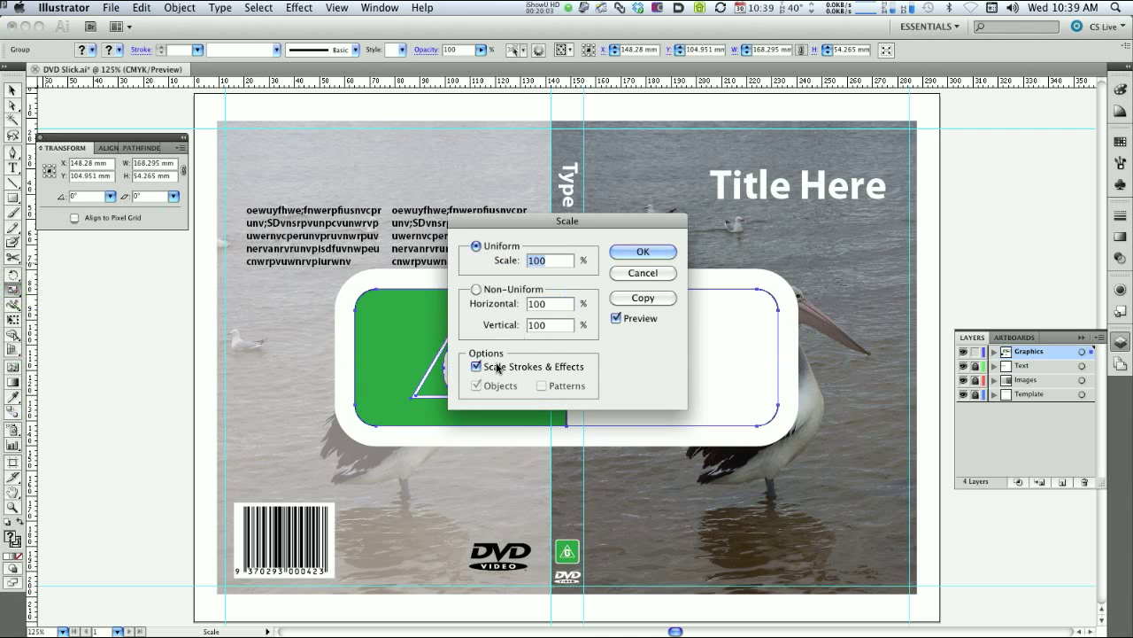
pyautogui.click(642, 252)
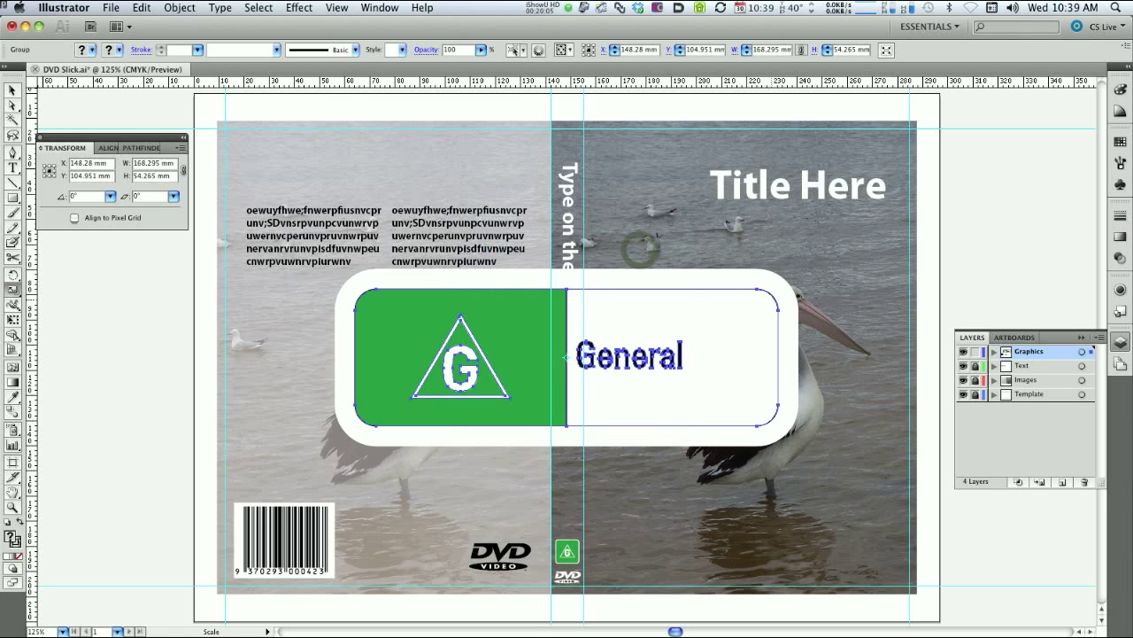
pyautogui.press('v')
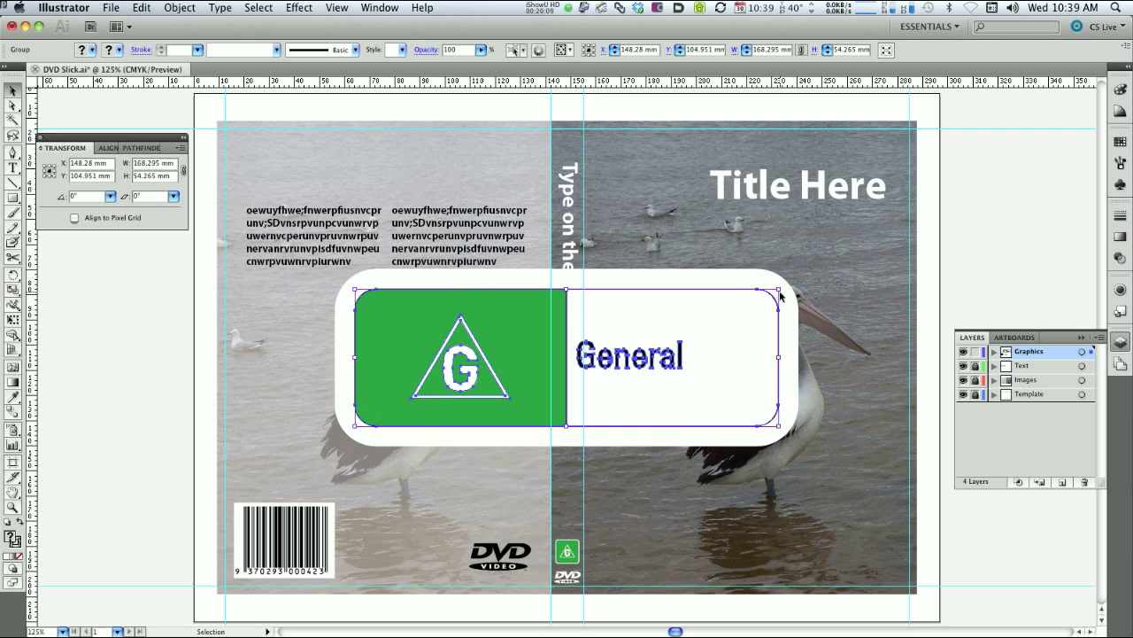
pyautogui.moveTo(778, 287); pyautogui.dragTo(540, 397)
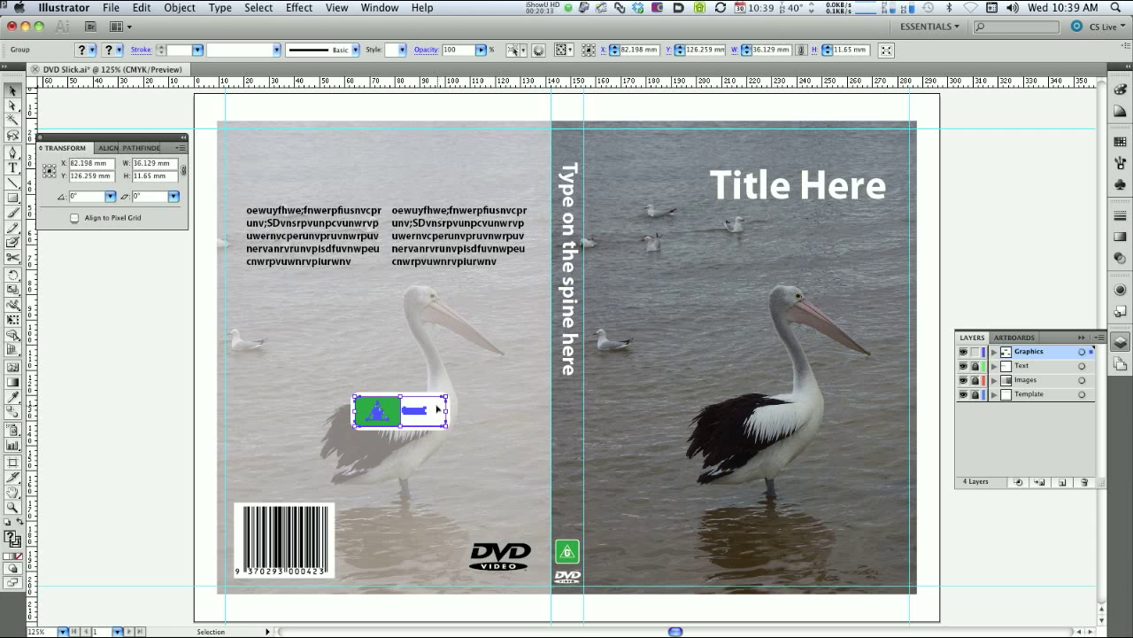
pyautogui.moveTo(436, 408); pyautogui.dragTo(447, 555)
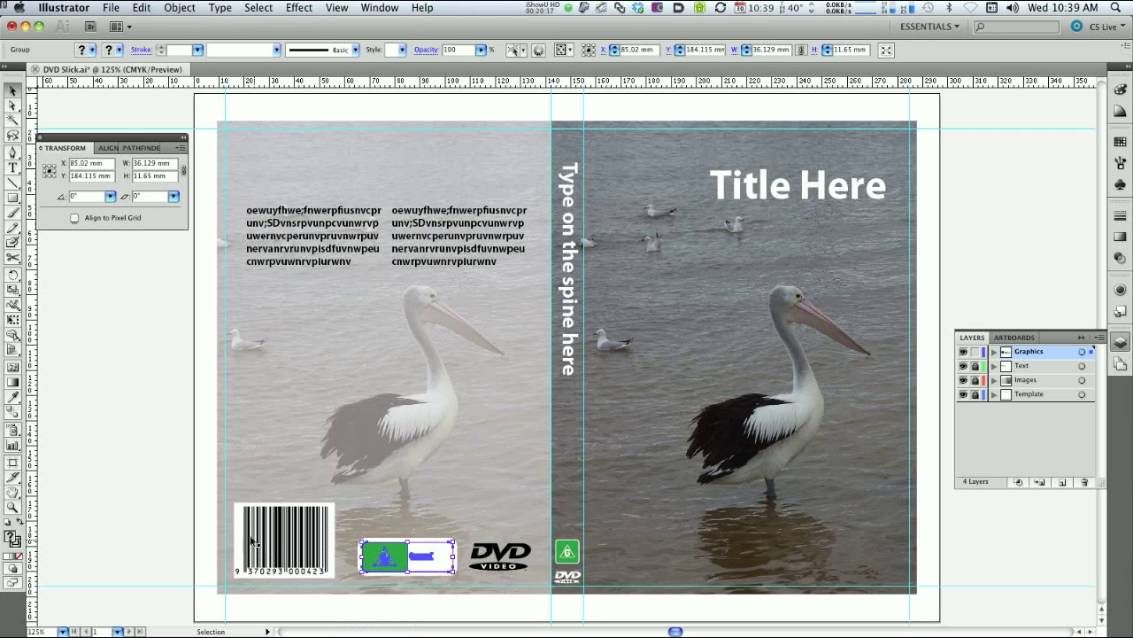
pyautogui.click(164, 474)
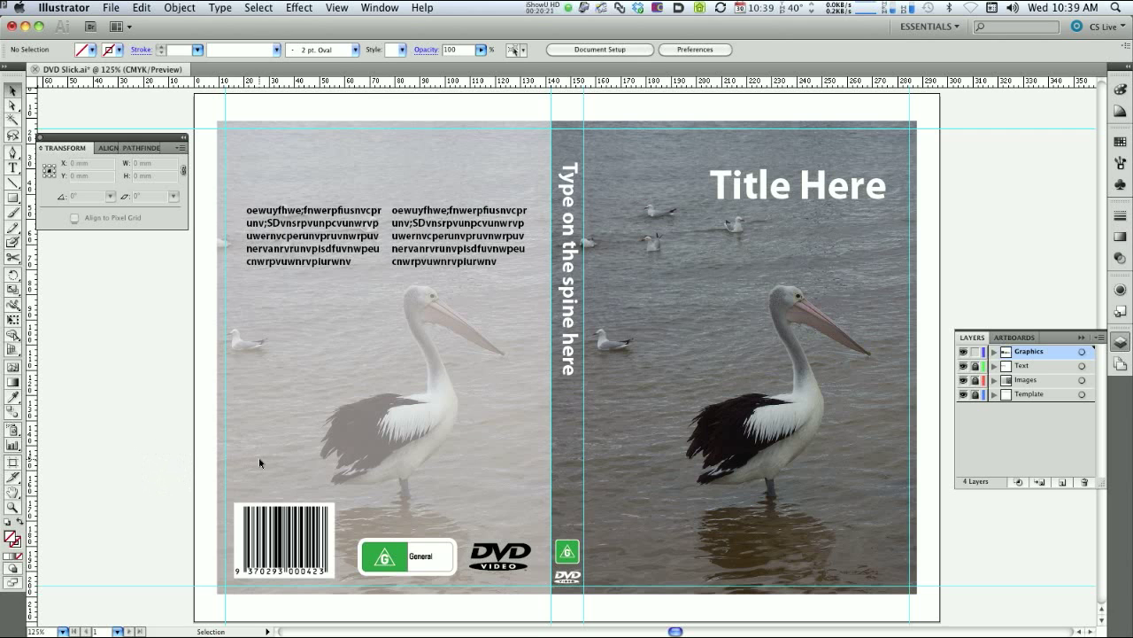
# - Open 16x9 widescreen 4x3 letterbox.ai from the DVD logo & graphics folder
pyautogui.click(111, 7)
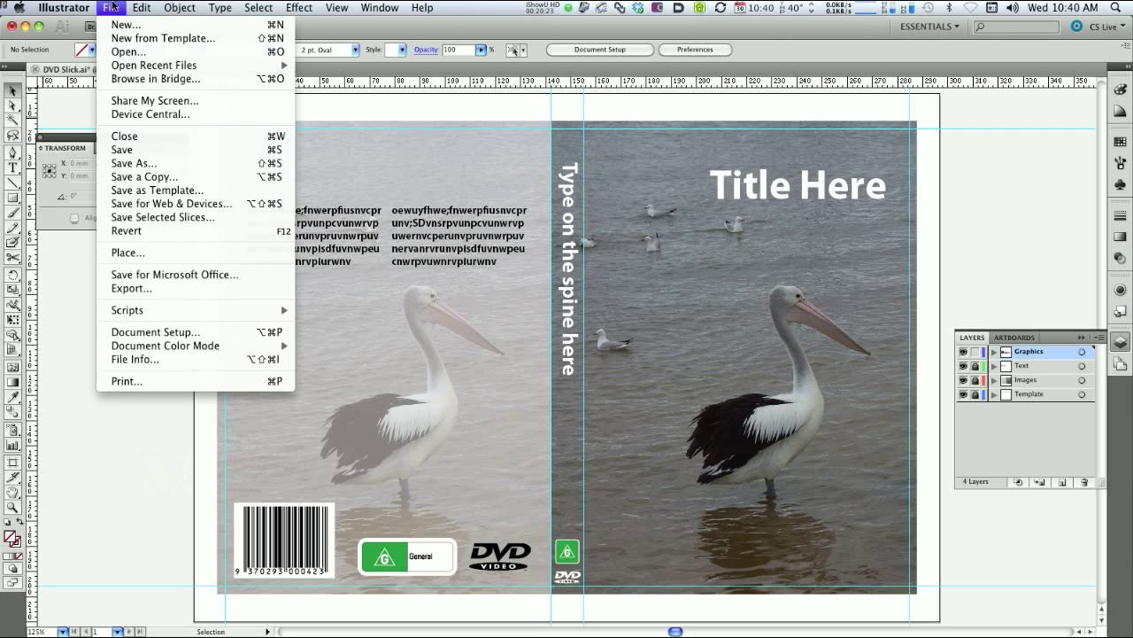
pyautogui.click(145, 55)
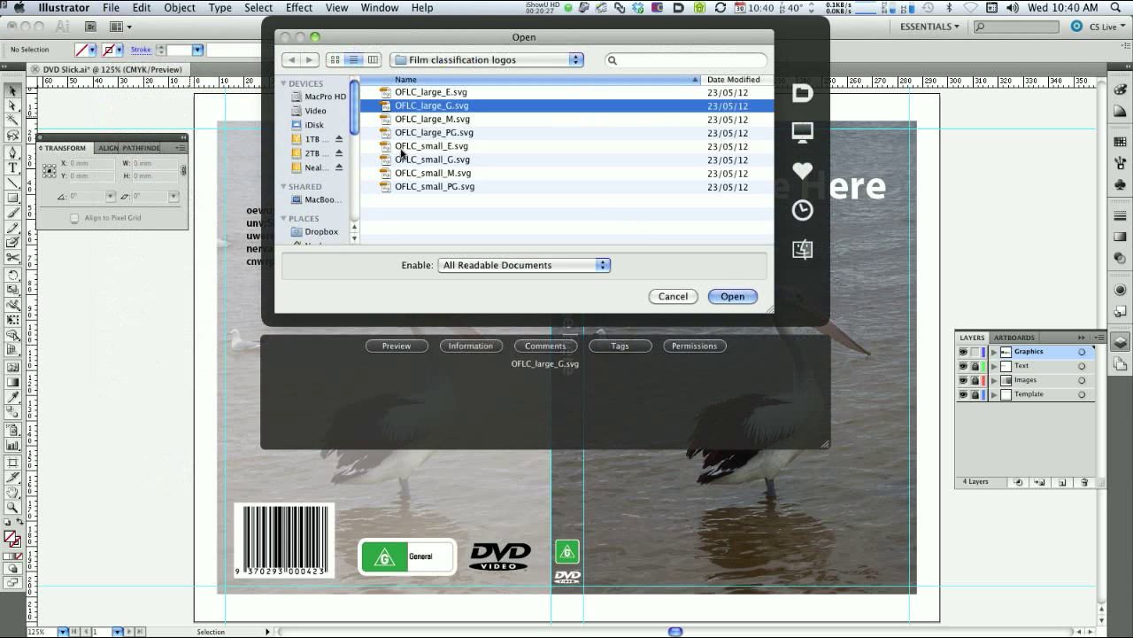
pyautogui.click(434, 62)
pyautogui.click(443, 73)
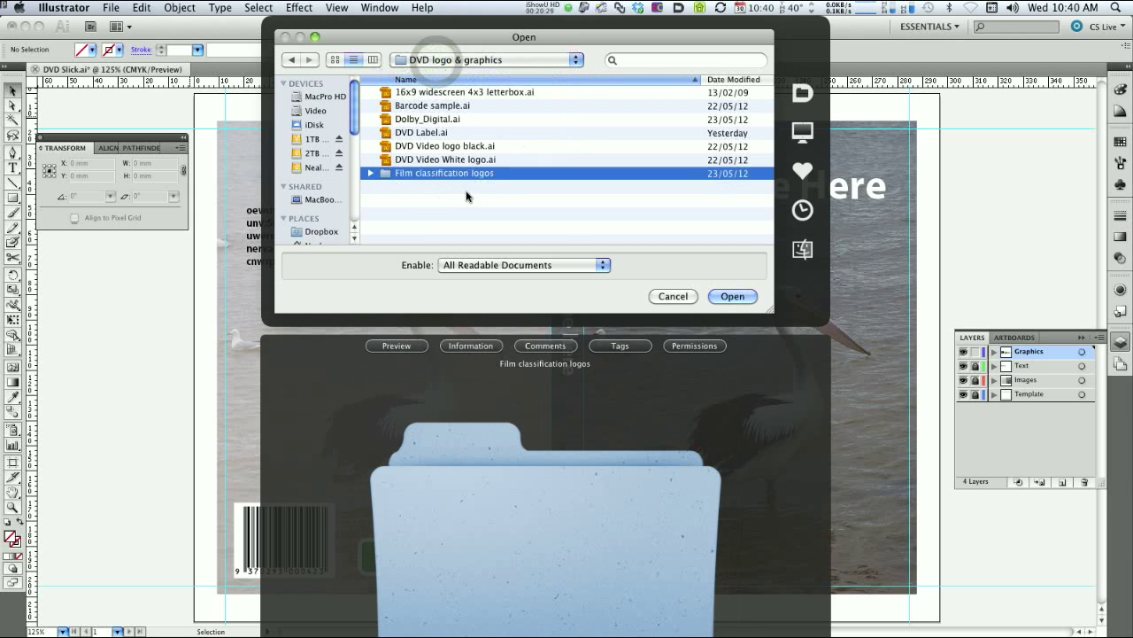
pyautogui.click(423, 93)
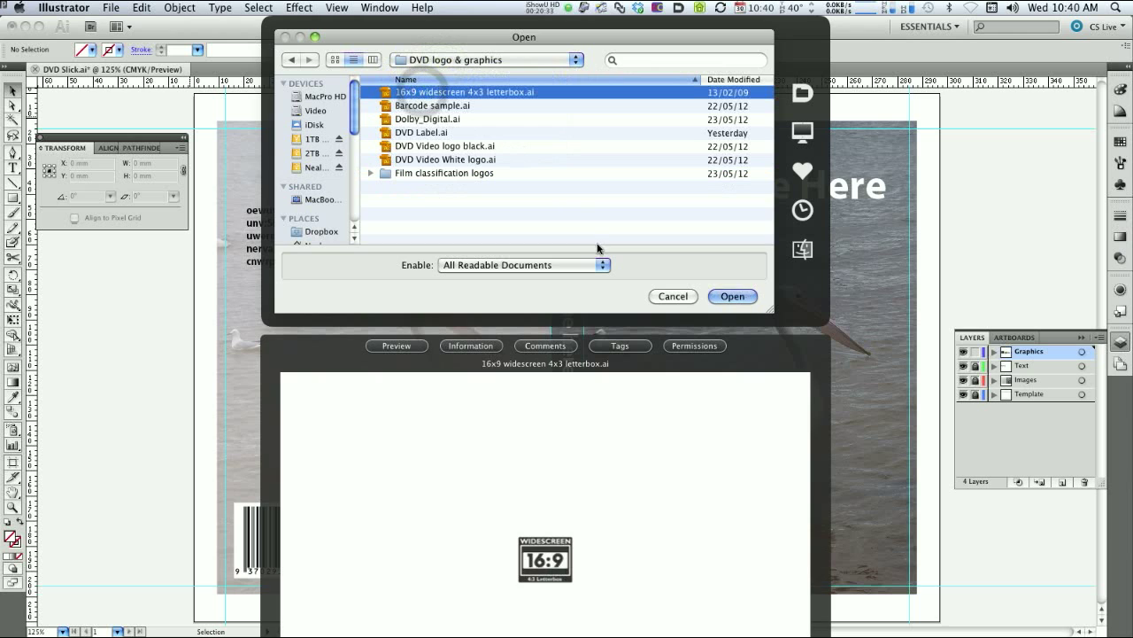
pyautogui.click(734, 296)
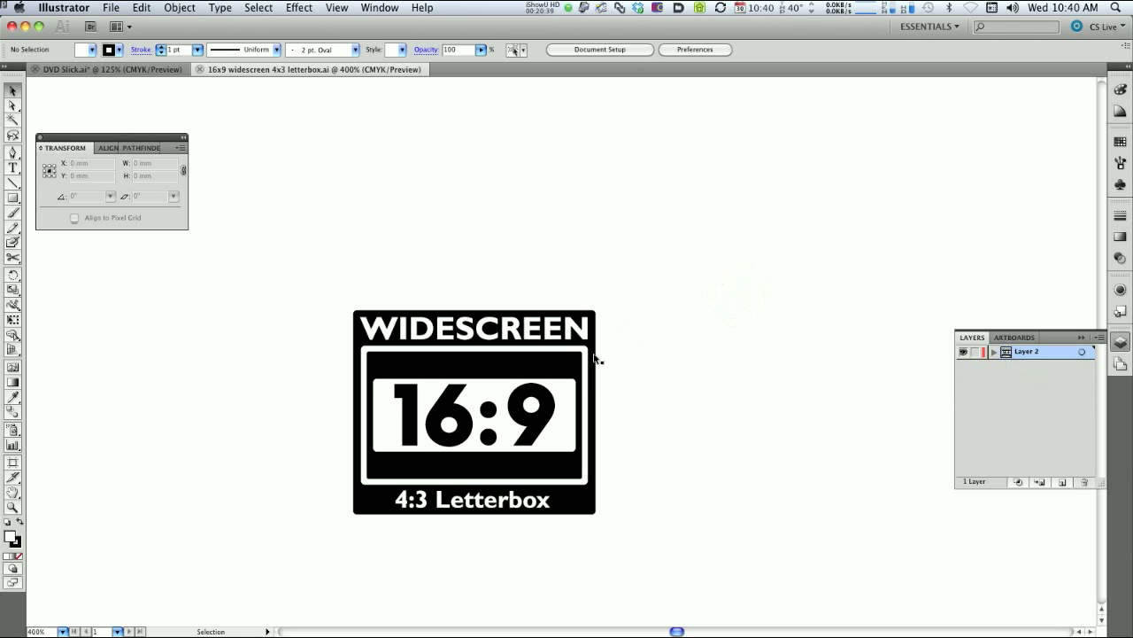
# - Group all parts of the widescreen 16:9 logo and move the group about 23 mm right and 12 mm up
pyautogui.moveTo(595, 359); pyautogui.dragTo(804, 289)
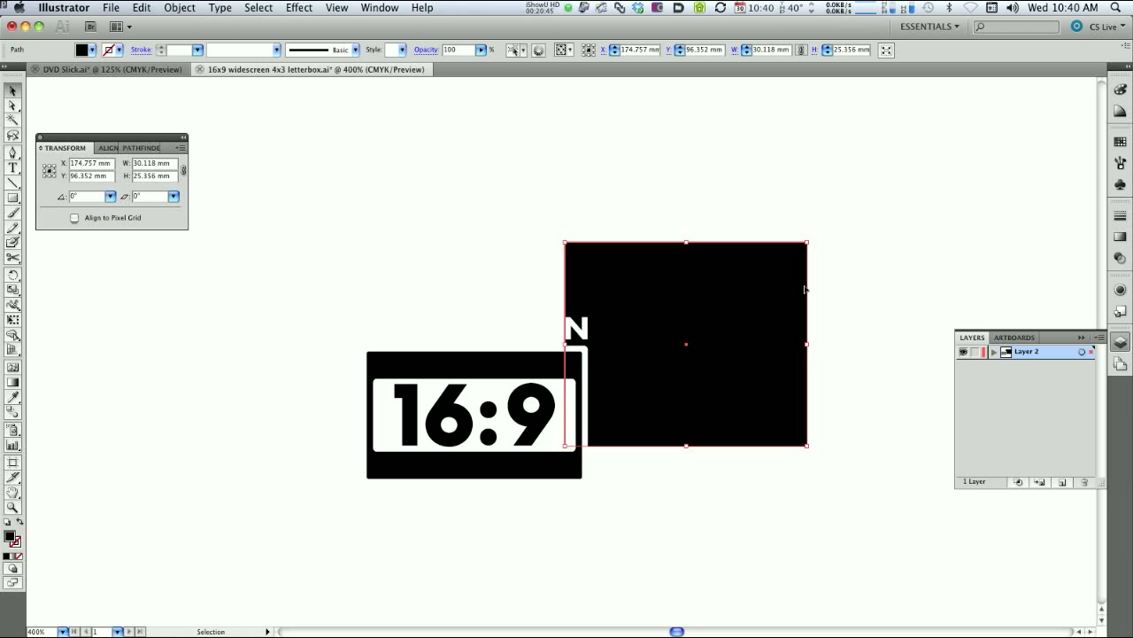
pyautogui.press('super+z')
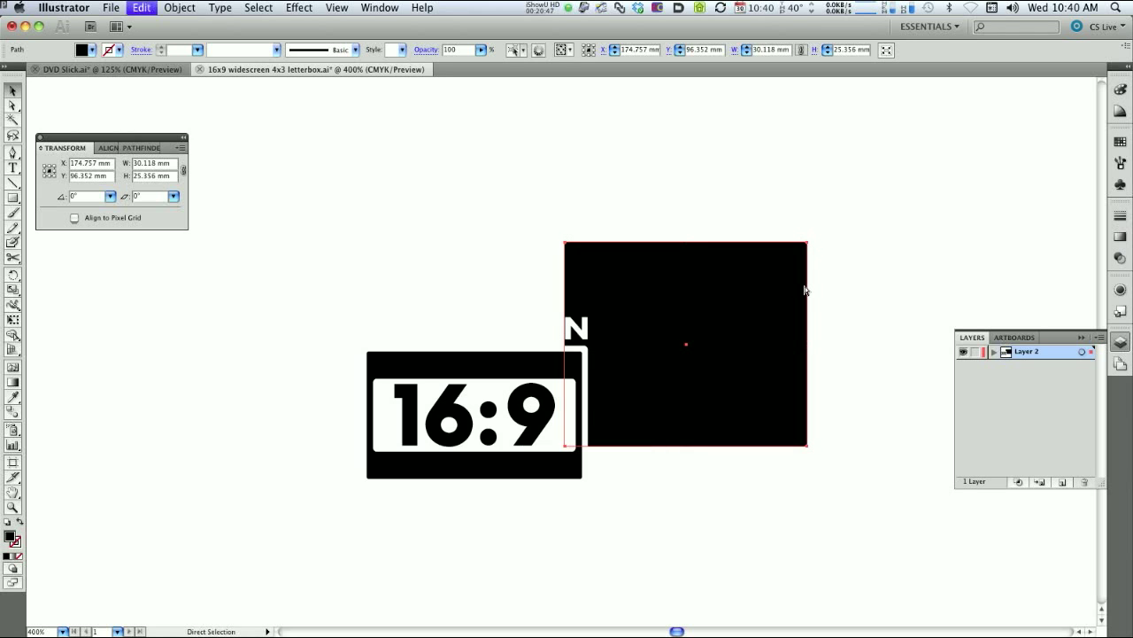
pyautogui.press('super+a')
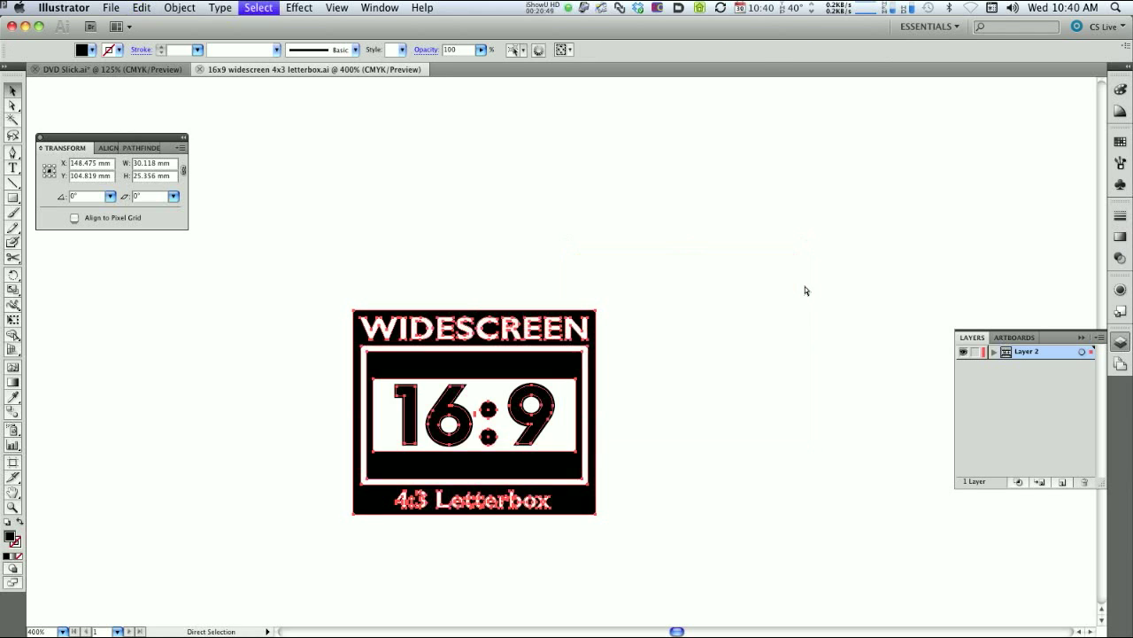
pyautogui.press('super+g')
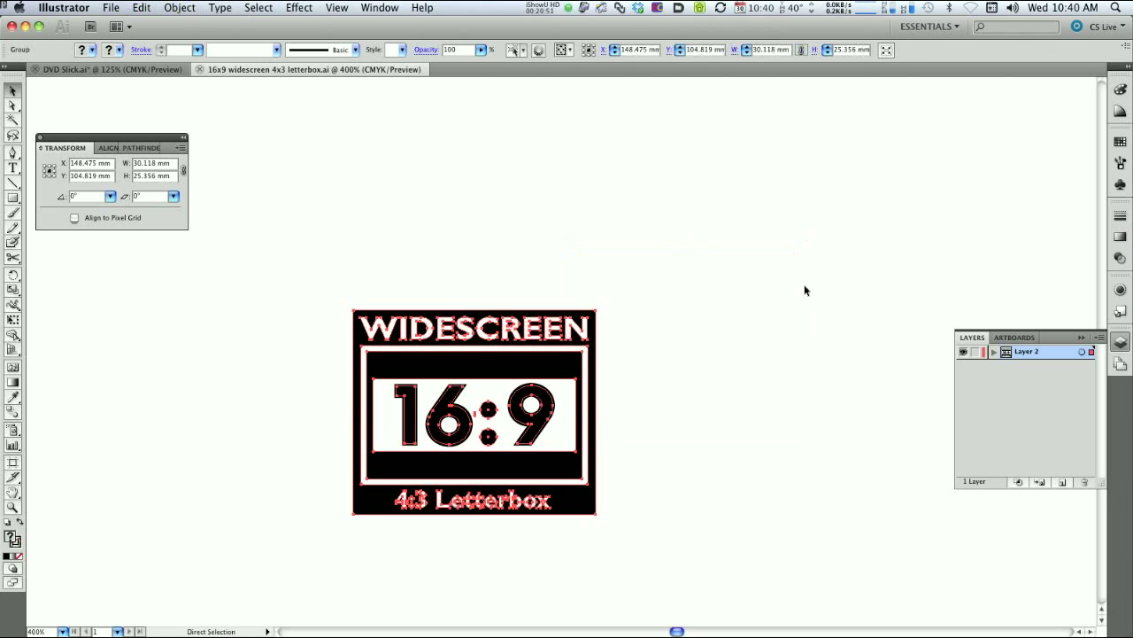
pyautogui.click(642, 364)
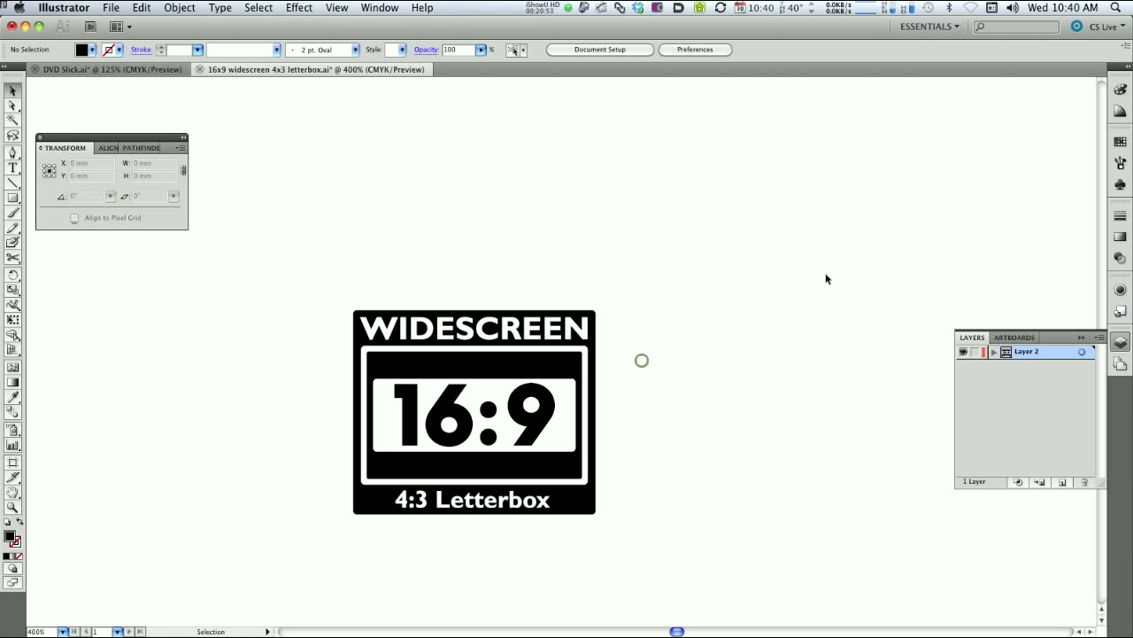
pyautogui.click(593, 370)
pyautogui.moveTo(593, 370); pyautogui.dragTo(777, 278)
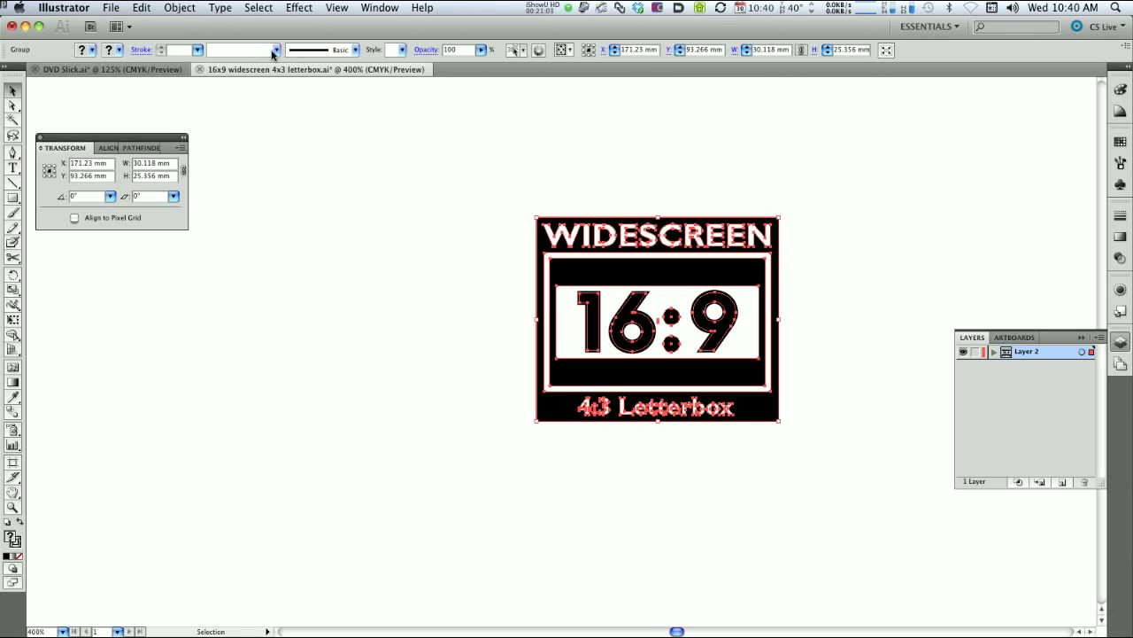
# - Copy the grouped widescreen logo and close its file, saving the changes in the legacy format
pyautogui.click(200, 70)
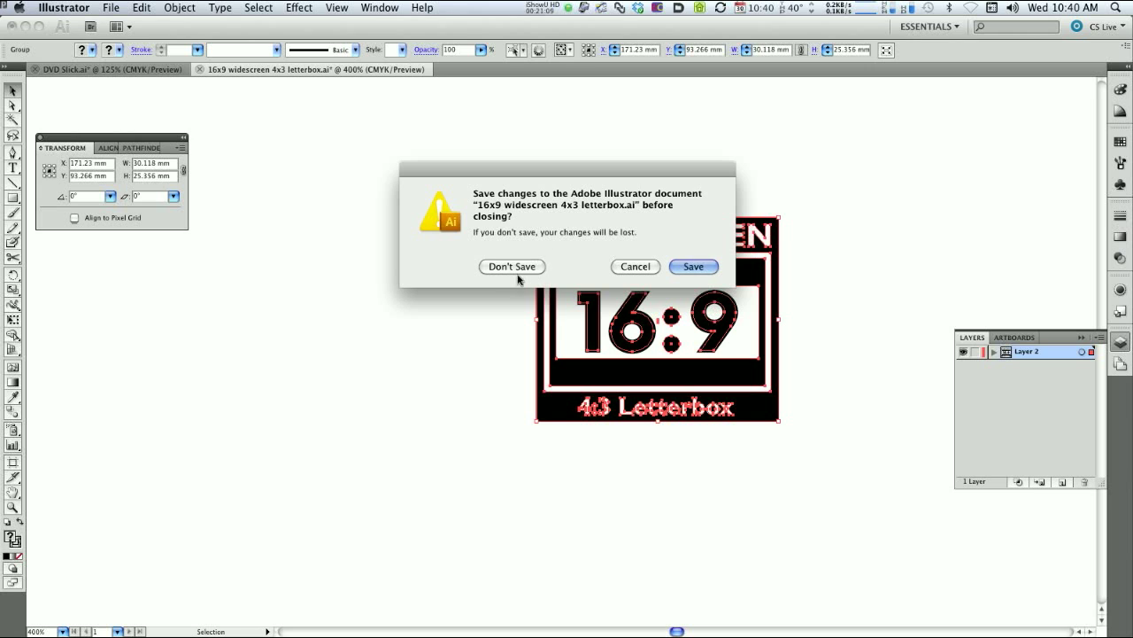
pyautogui.click(695, 266)
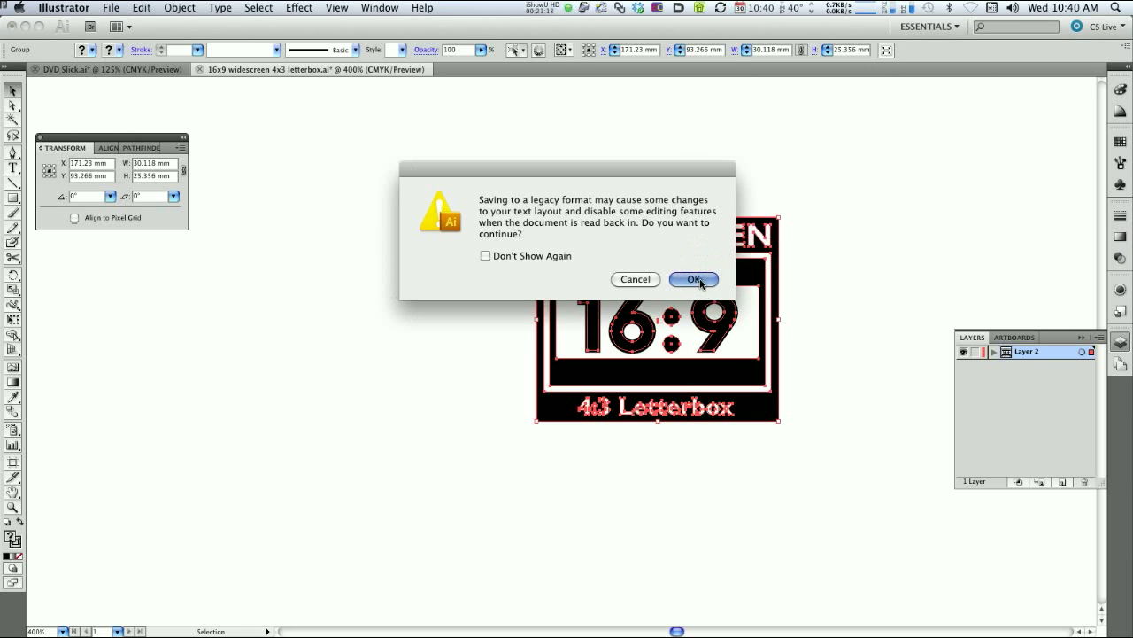
pyautogui.click(695, 280)
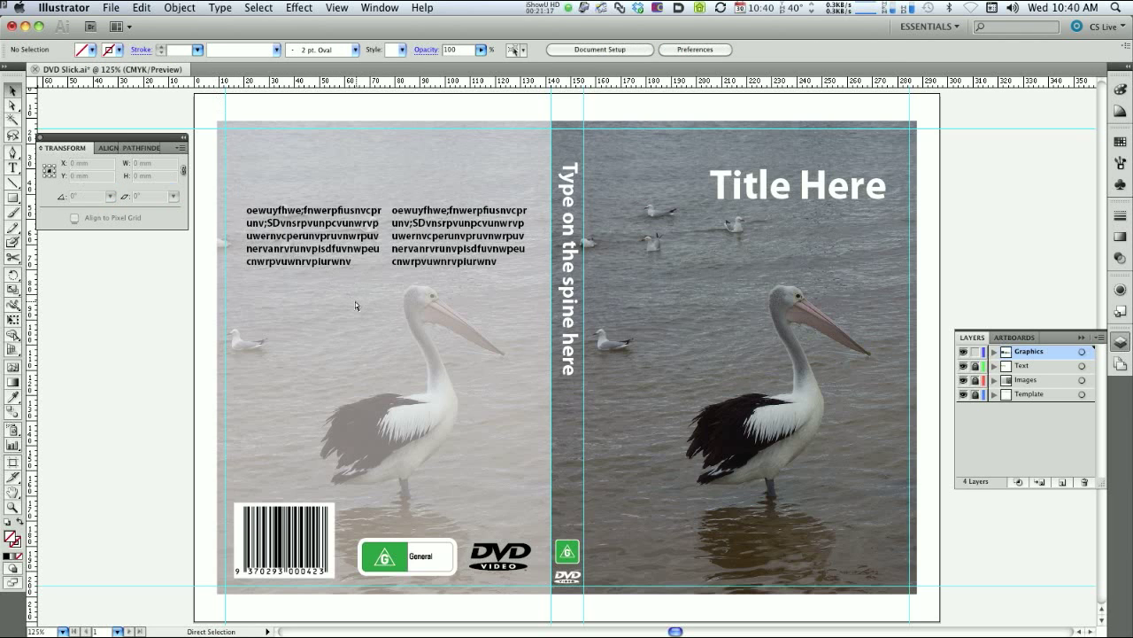
# - Paste the widescreen 16:9 logo onto the slick, place it above the black DVD Video logo and scale it to about 20.7 mm wide
pyautogui.hotkey('ctrl', 'v')
pyautogui.moveTo(576, 348); pyautogui.dragTo(515, 449)
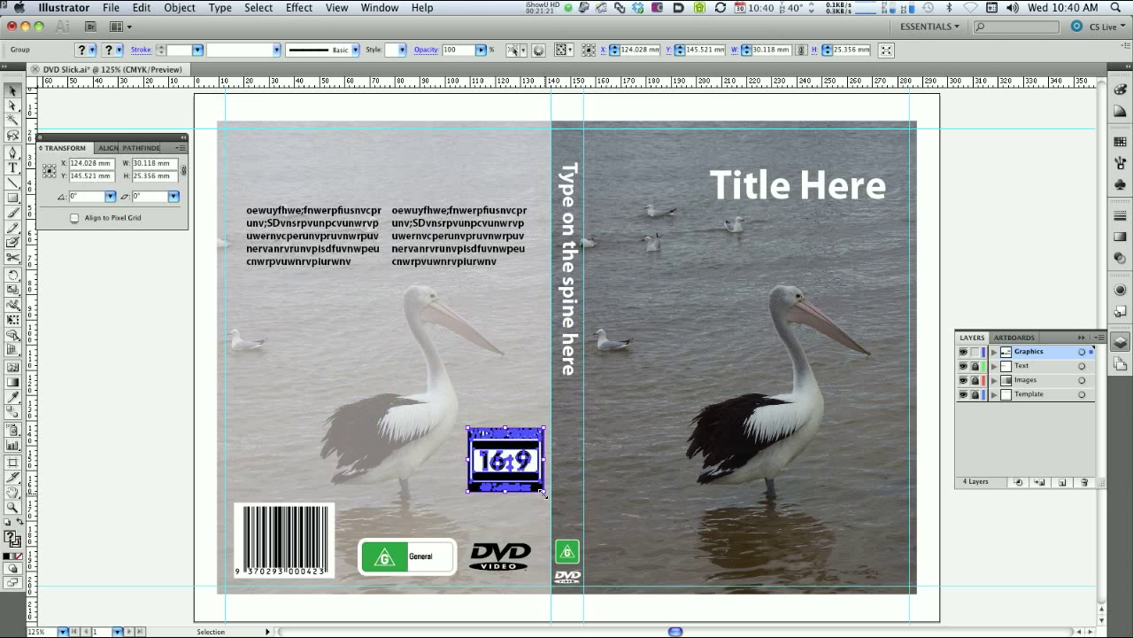
pyautogui.moveTo(543, 491); pyautogui.dragTo(521, 471)
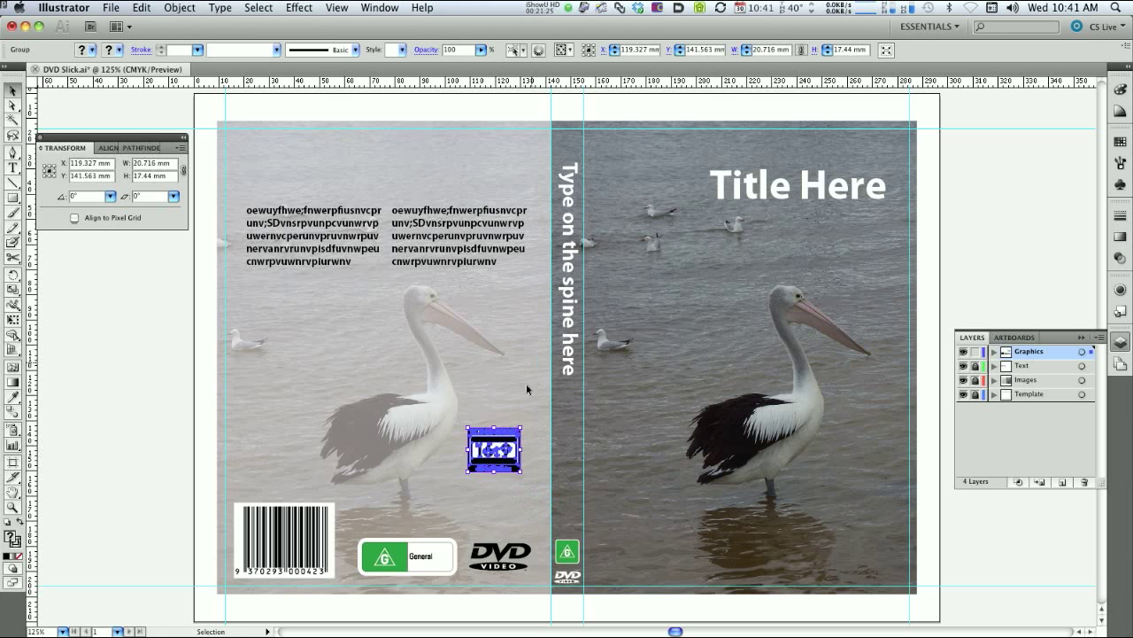
# - Move the widescreen 16:9 logo to just above the barcode on the back cover and inspect it up close
pyautogui.moveTo(505, 433); pyautogui.dragTo(290, 424)
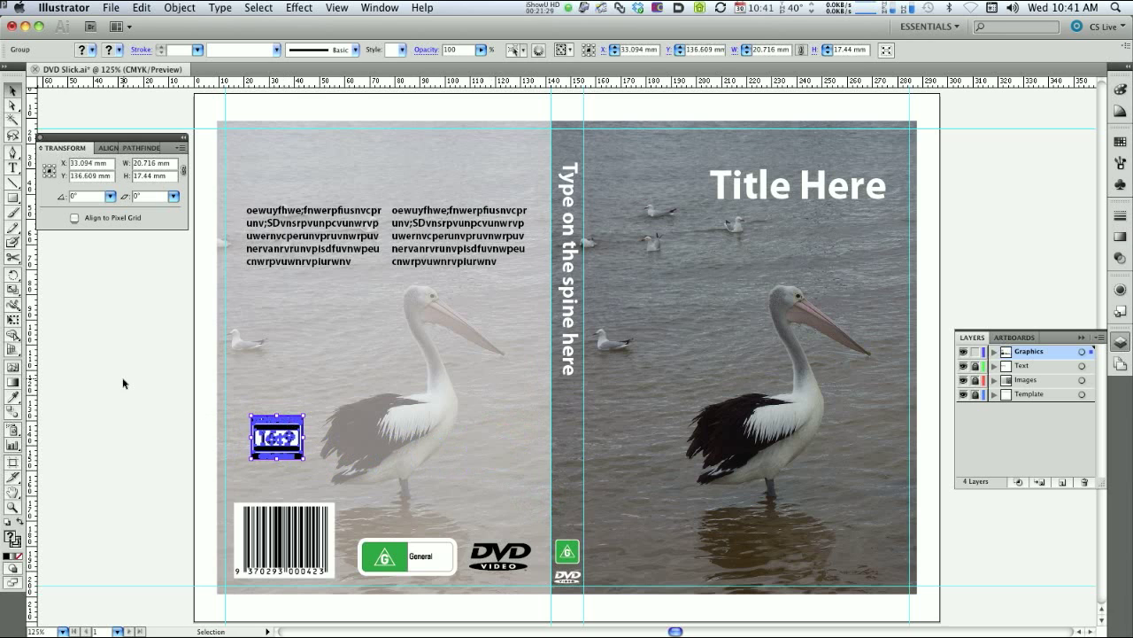
pyautogui.click(123, 379)
pyautogui.press('z')
pyautogui.moveTo(212, 402); pyautogui.dragTo(353, 482)
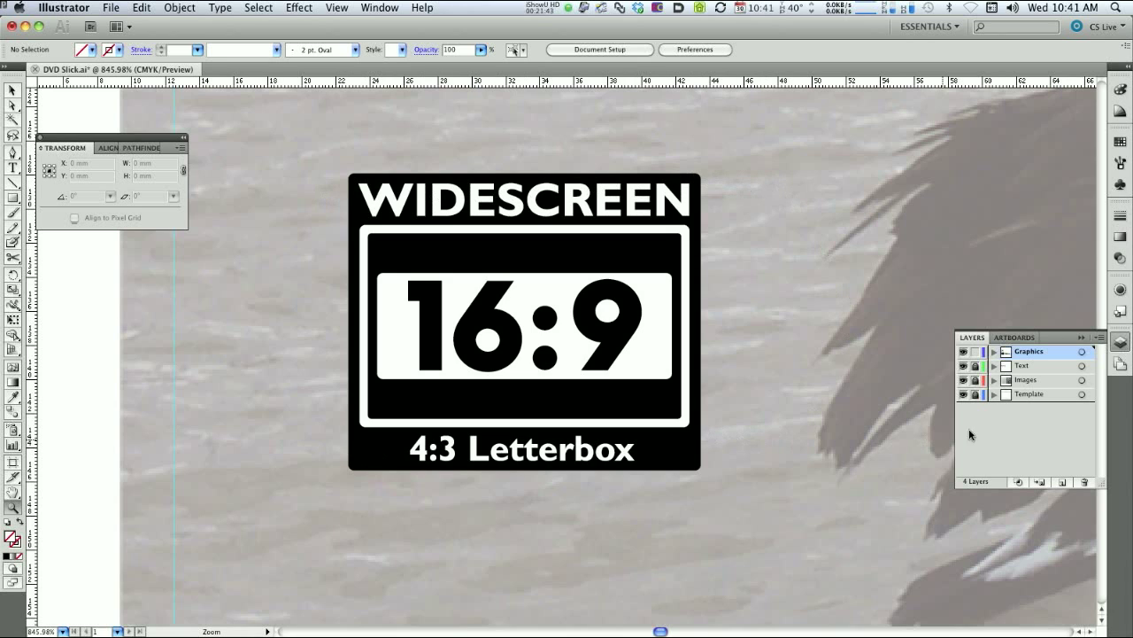
pyautogui.press('super+0')
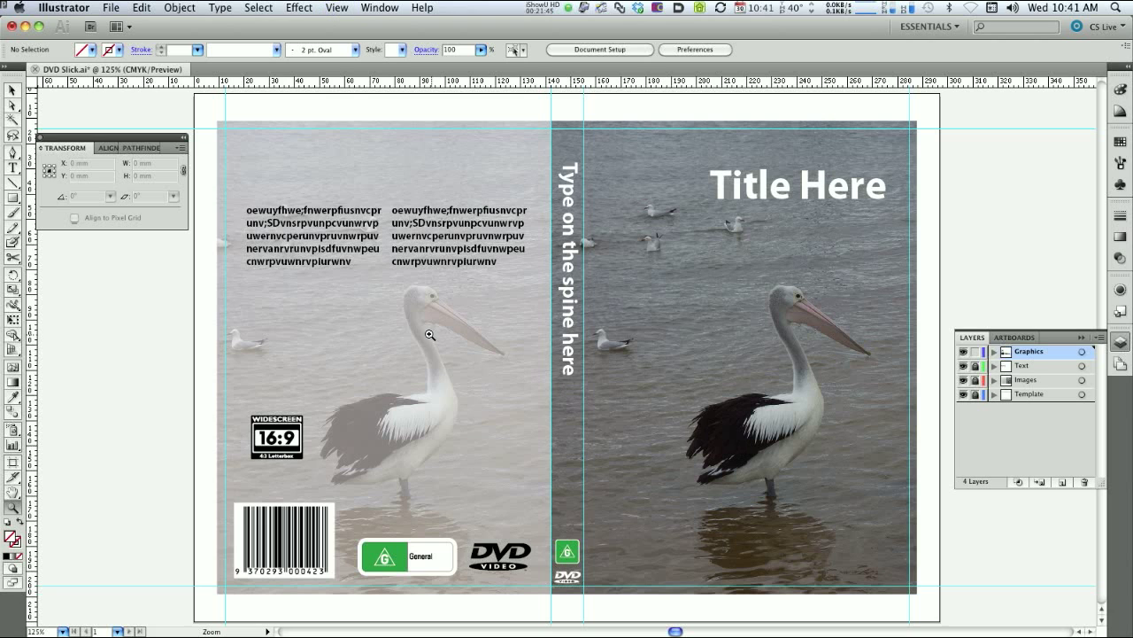
# - Open Dolby_Digital.ai from the DVD logo & graphics folder
pyautogui.click(111, 8)
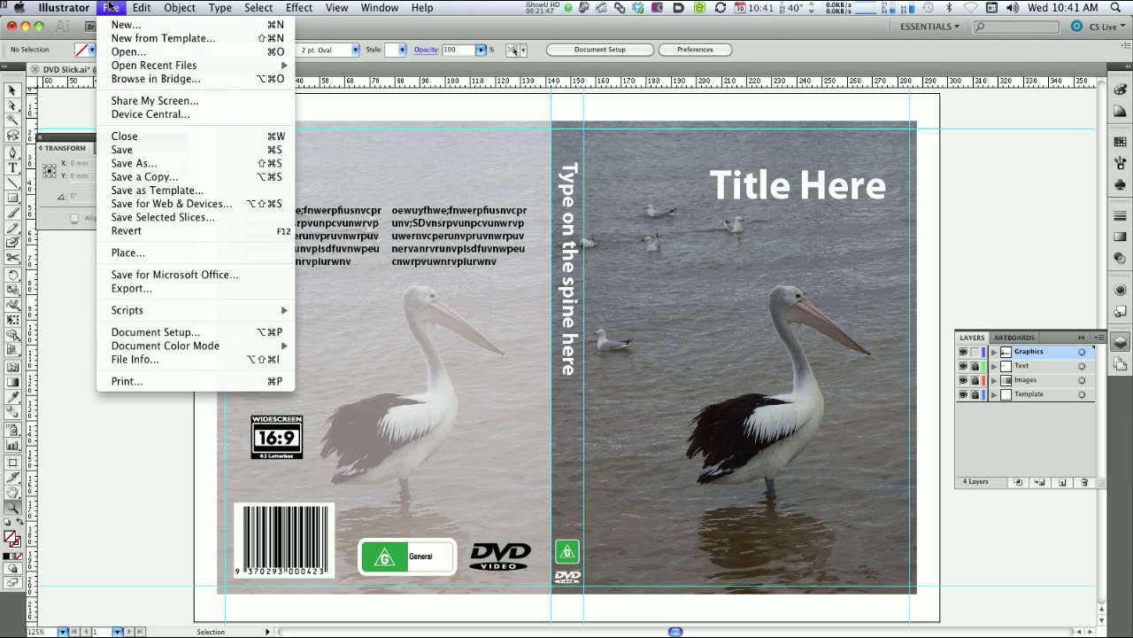
pyautogui.click(115, 52)
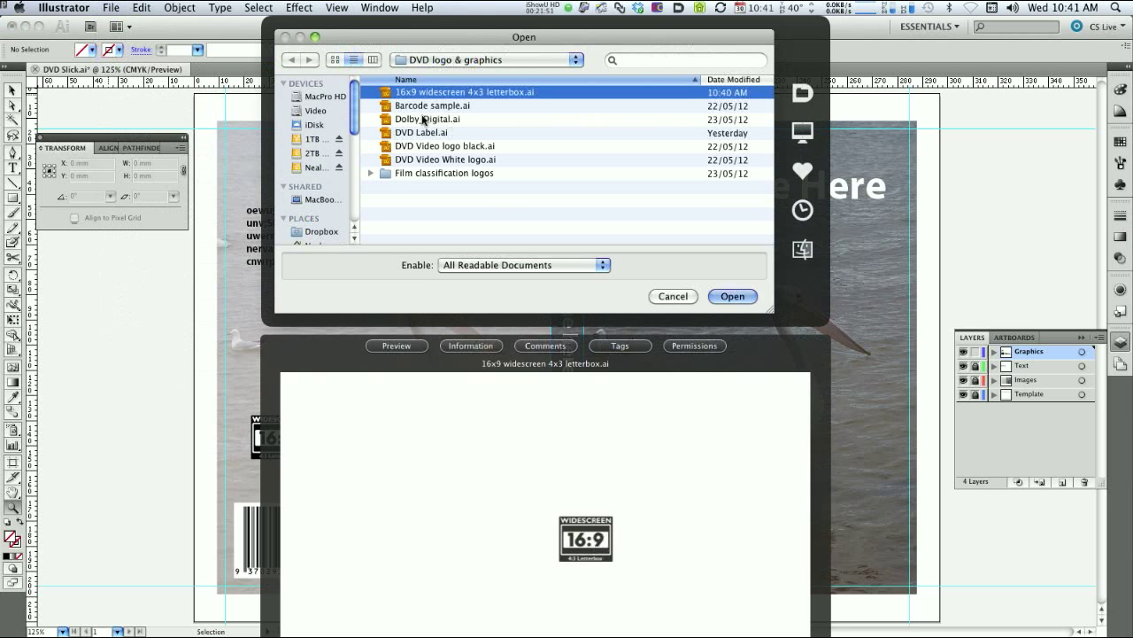
pyautogui.click(425, 119)
pyautogui.click(731, 300)
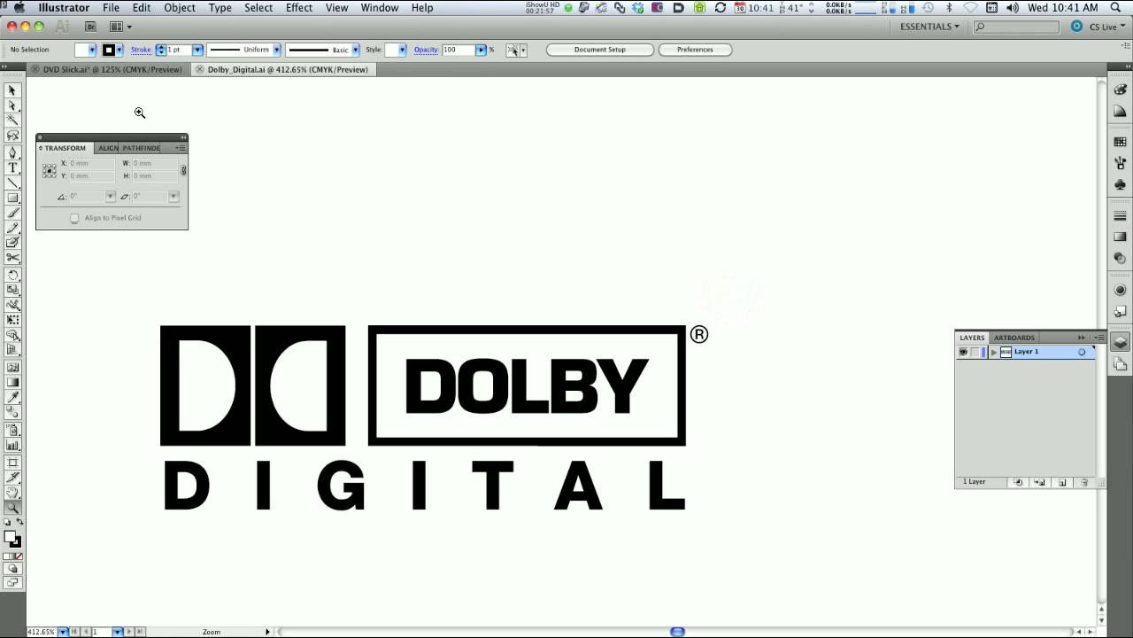
# - Copy the whole Dolby Digital logo and close its file
pyautogui.press('super+a')
pyautogui.press('v')
pyautogui.press('z')
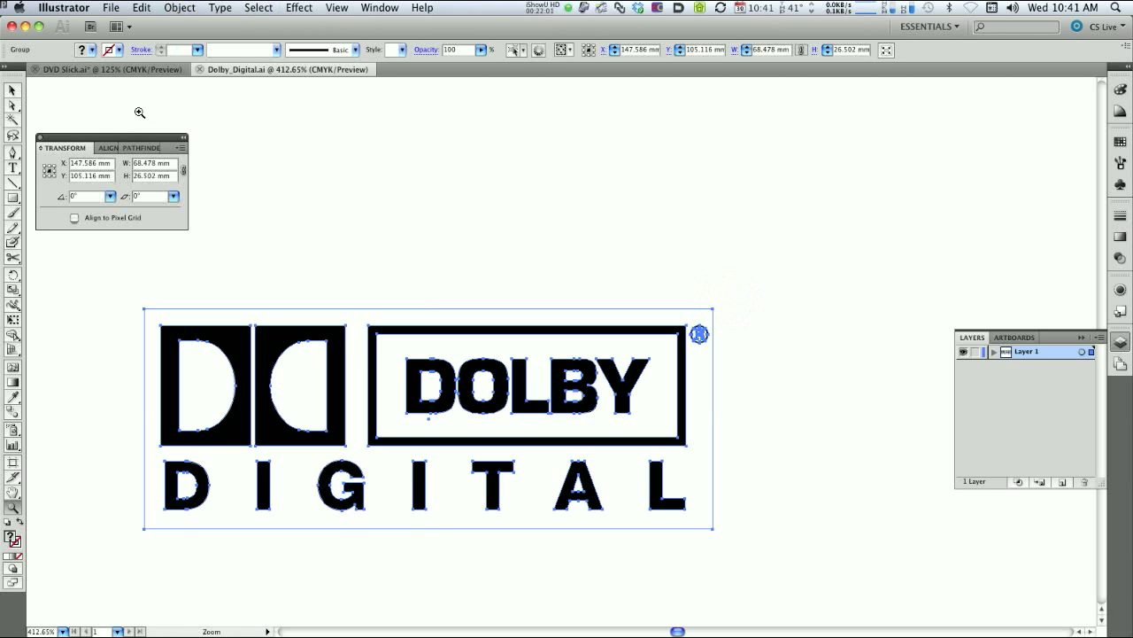
pyautogui.press('super+c')
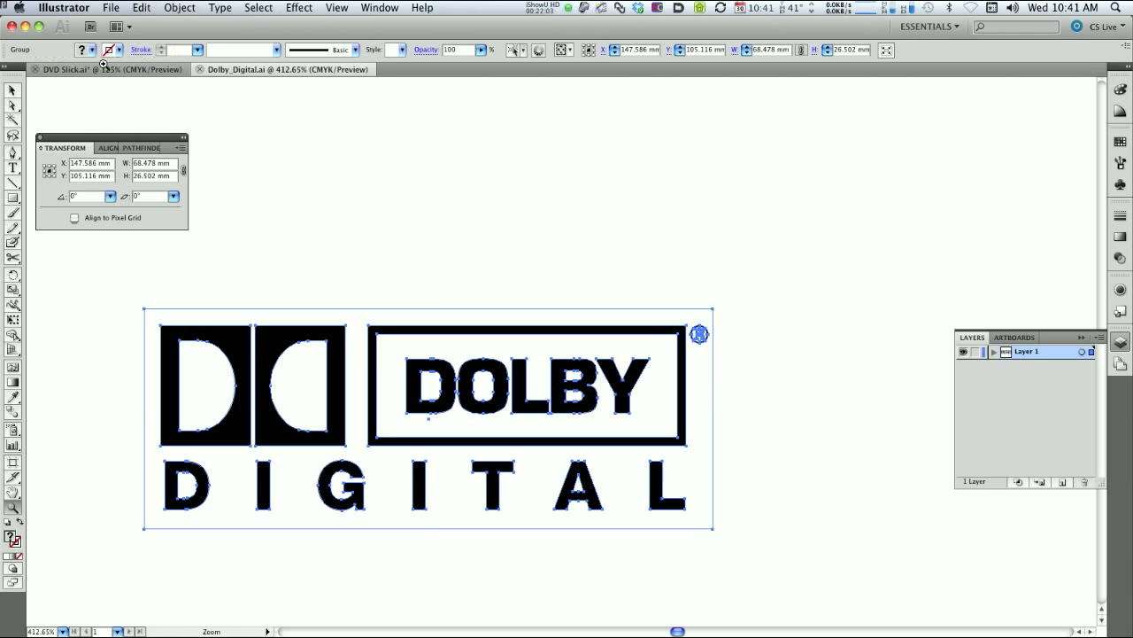
pyautogui.press('super+w')
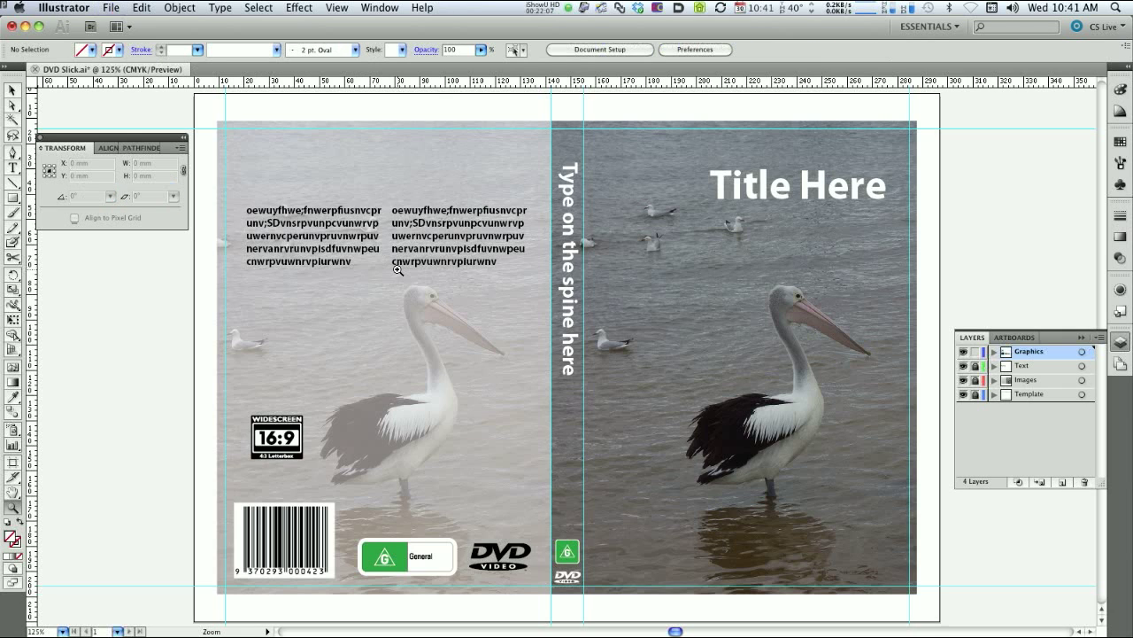
# - Paste the Dolby Digital logo onto the slick, scale it down and place it above the black DVD Video logo
pyautogui.press('super+v')
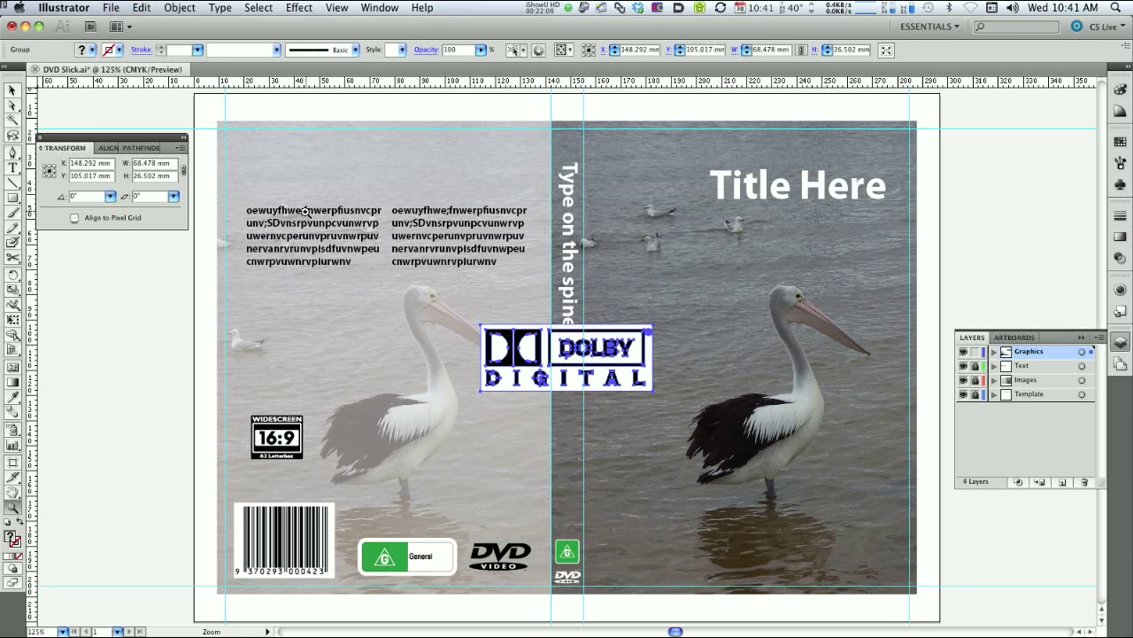
pyautogui.press('v')
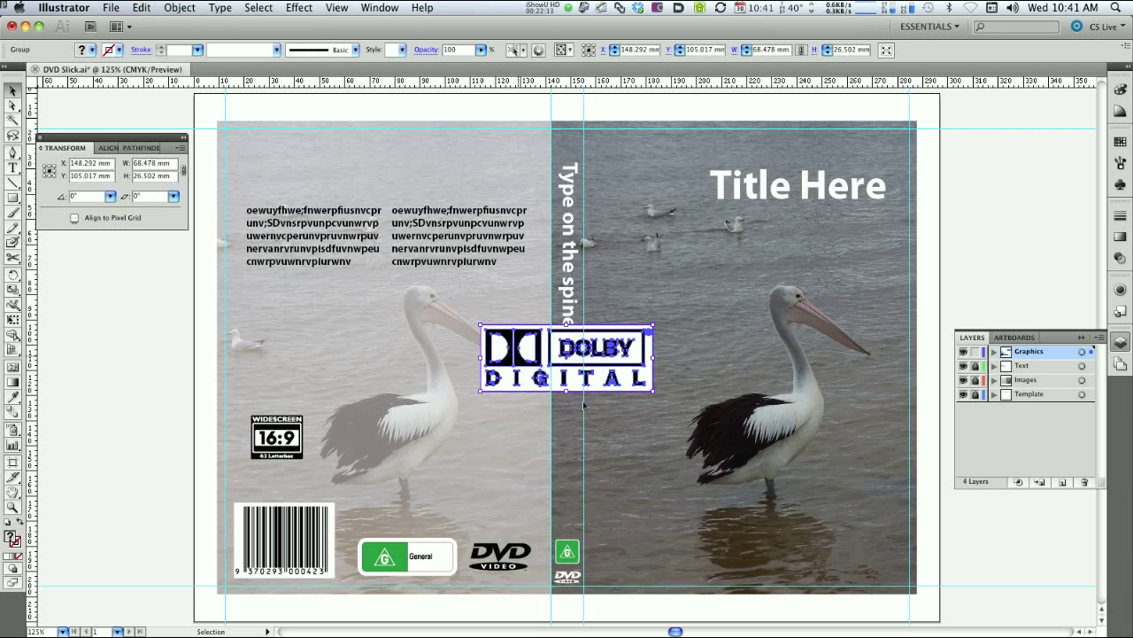
pyautogui.moveTo(625, 368); pyautogui.dragTo(470, 512)
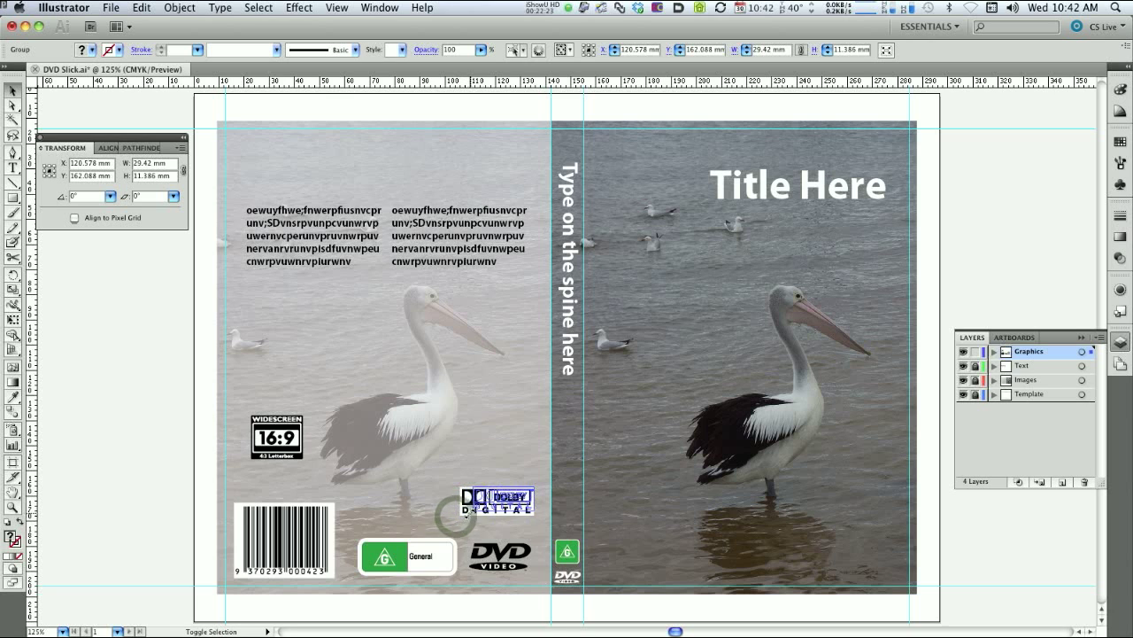
pyautogui.click(139, 387)
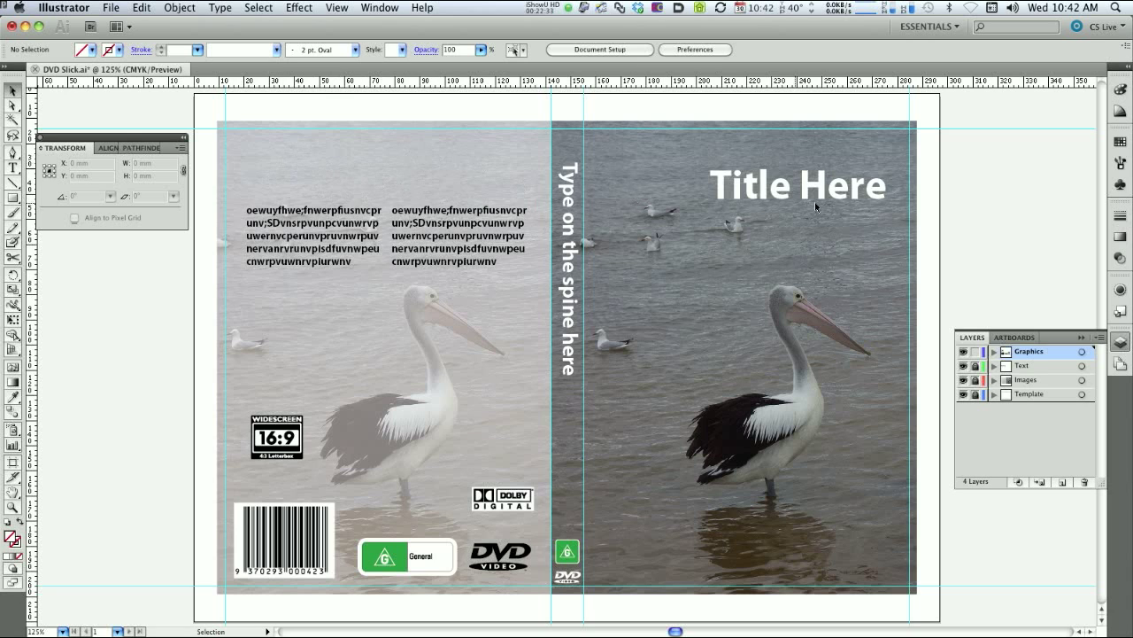
# - Lock the Graphics layer, unlock the Text layer and duplicate the front title to above the back-cover text columns
pyautogui.click(975, 366)
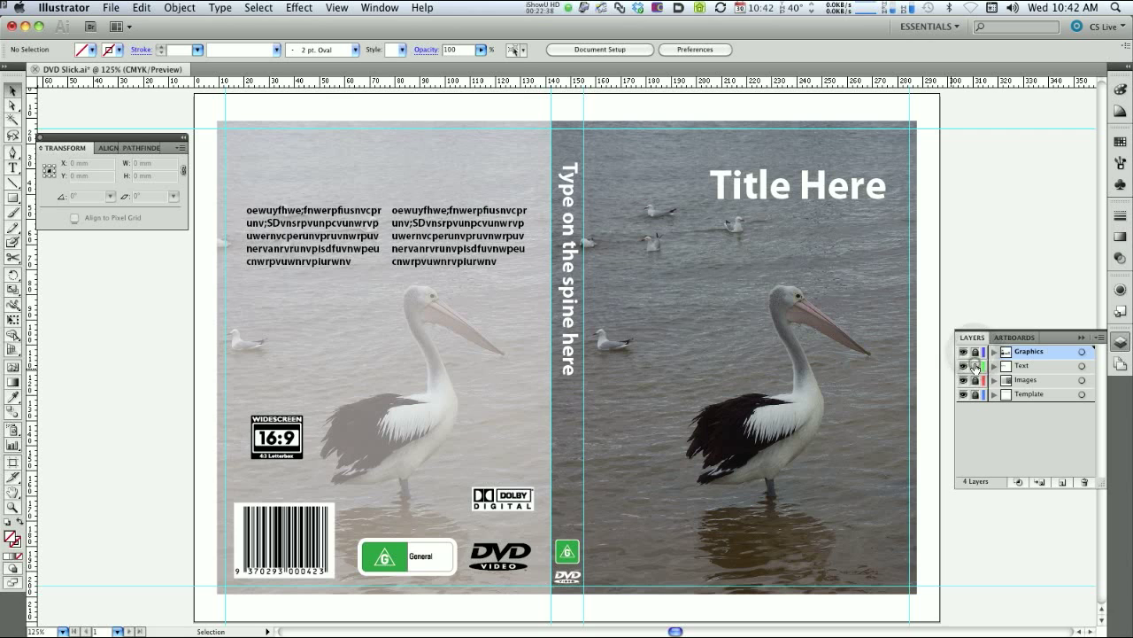
pyautogui.click(841, 200)
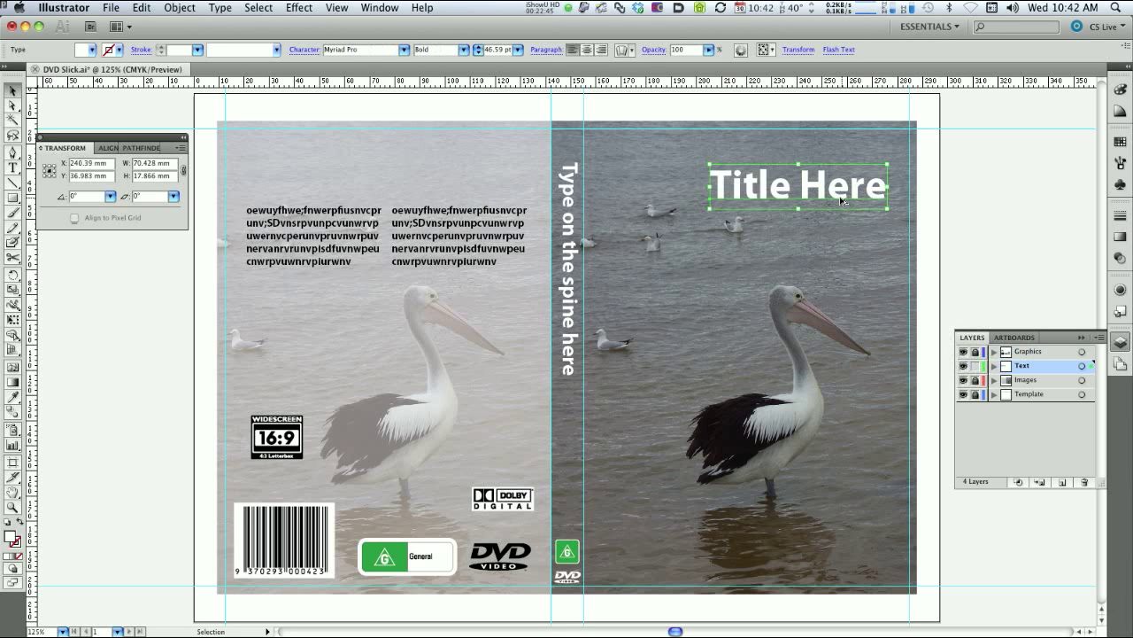
pyautogui.moveTo(842, 200); pyautogui.dragTo(379, 185)
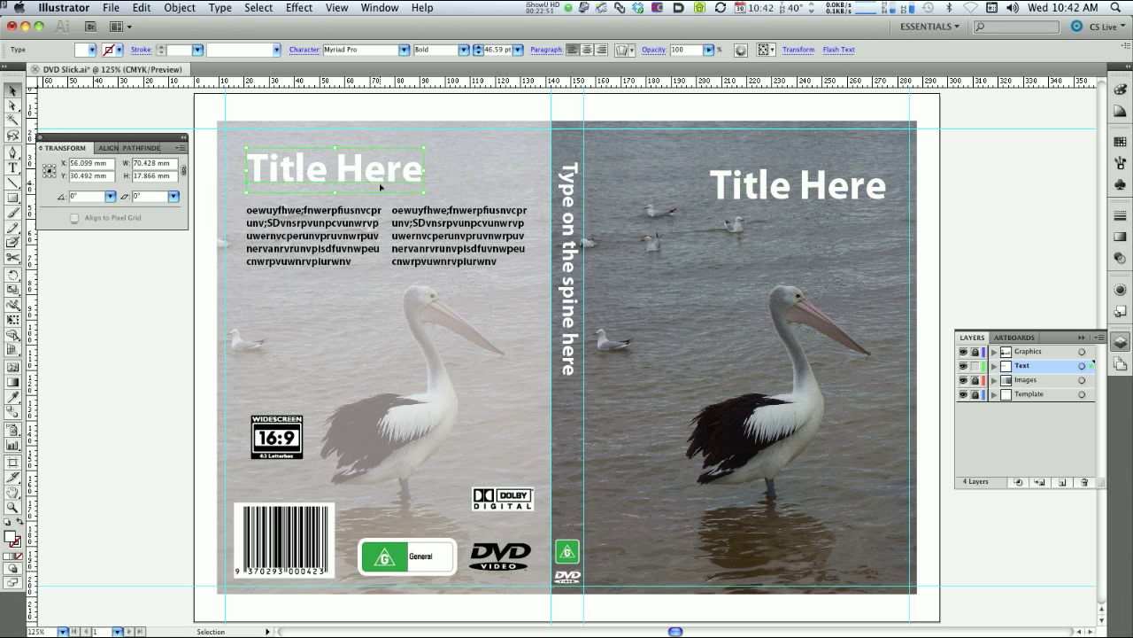
# - Fill the duplicated title on the back cover with black and deselect it
pyautogui.click(1120, 142)
pyautogui.click(990, 150)
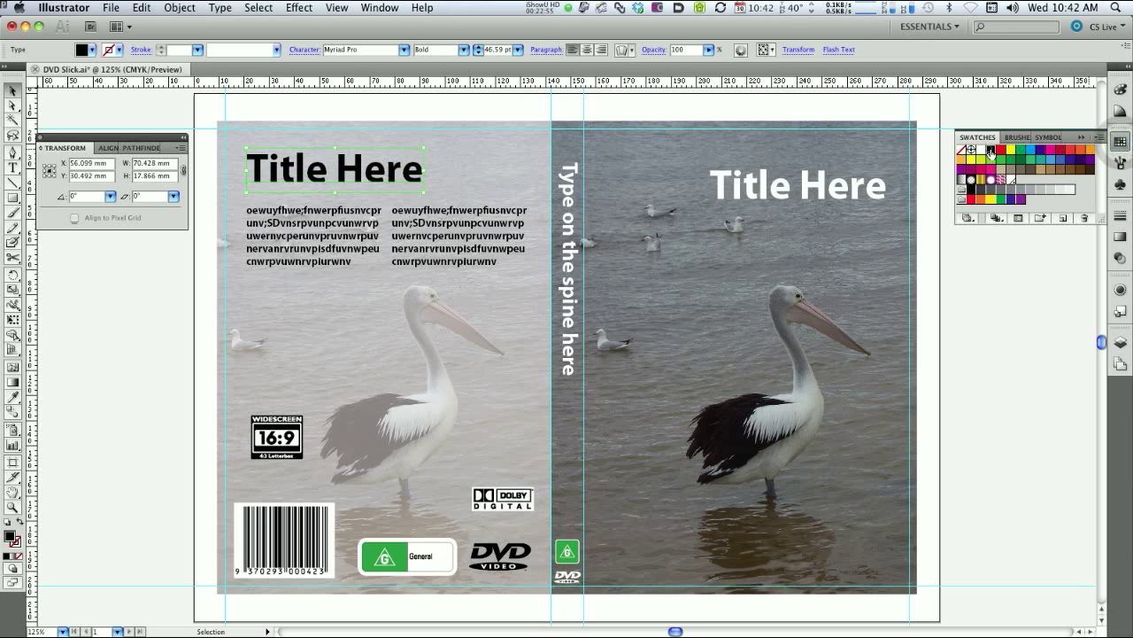
pyautogui.click(966, 314)
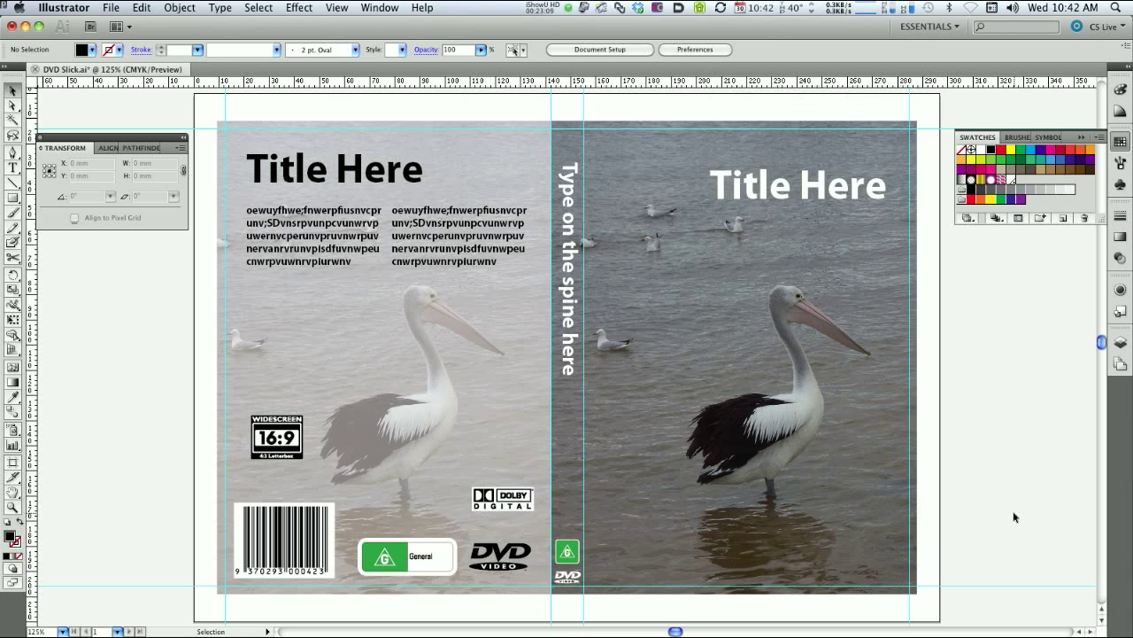
# - Hide the guides and move the spine text lower, closer to the middle of the spine
pyautogui.press('super+semicolon')
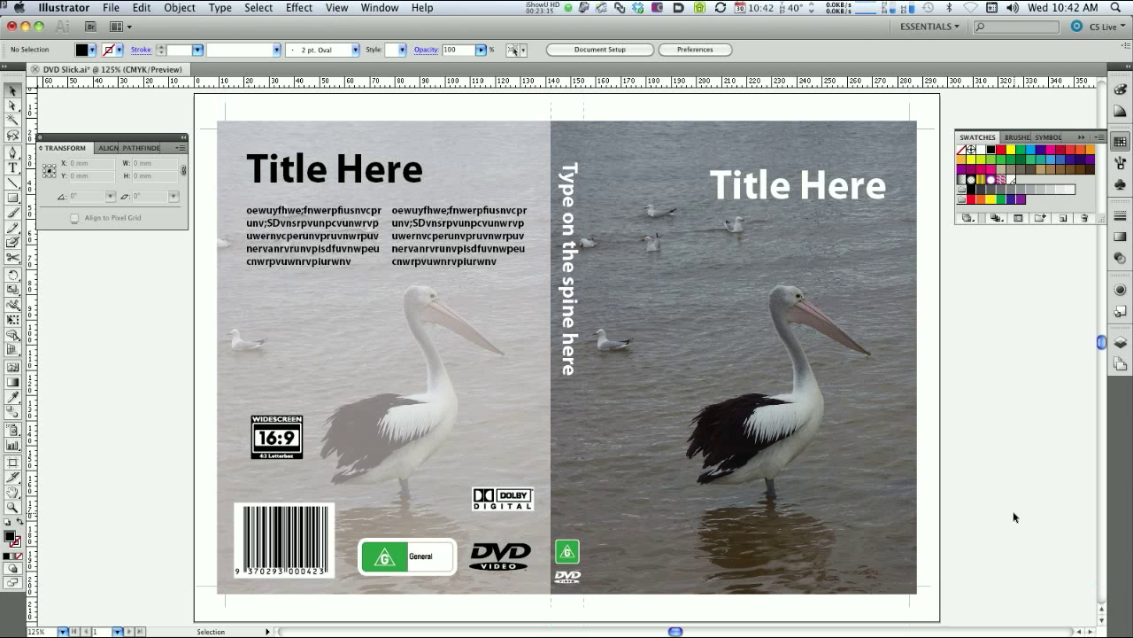
pyautogui.click(573, 175)
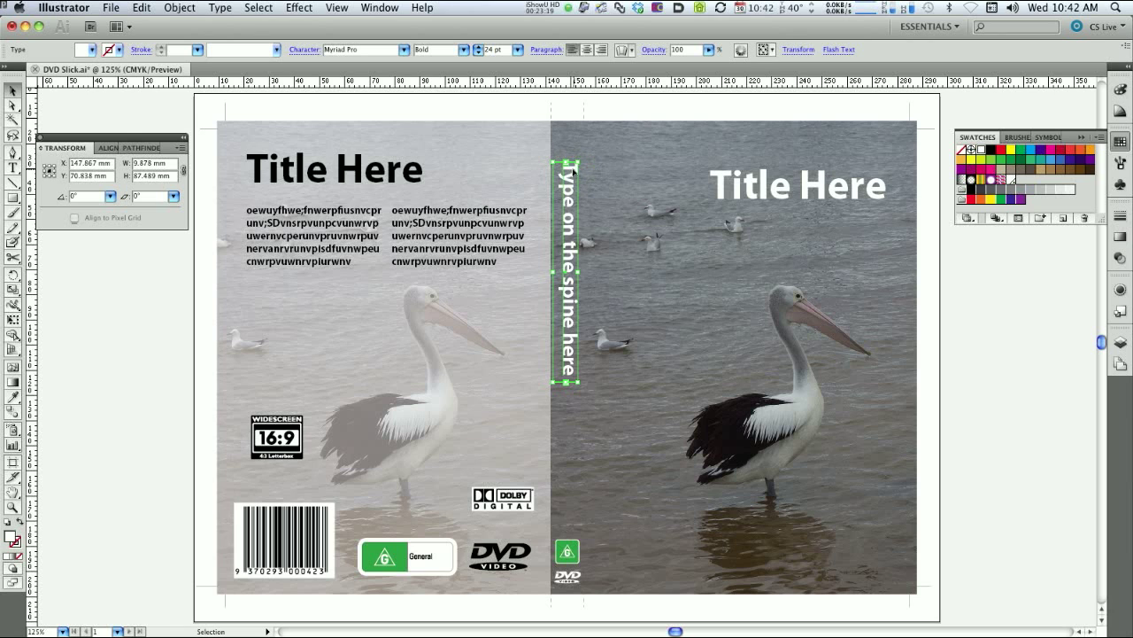
pyautogui.keyDown('shift'); pyautogui.click(573, 170); pyautogui.keyUp('shift')
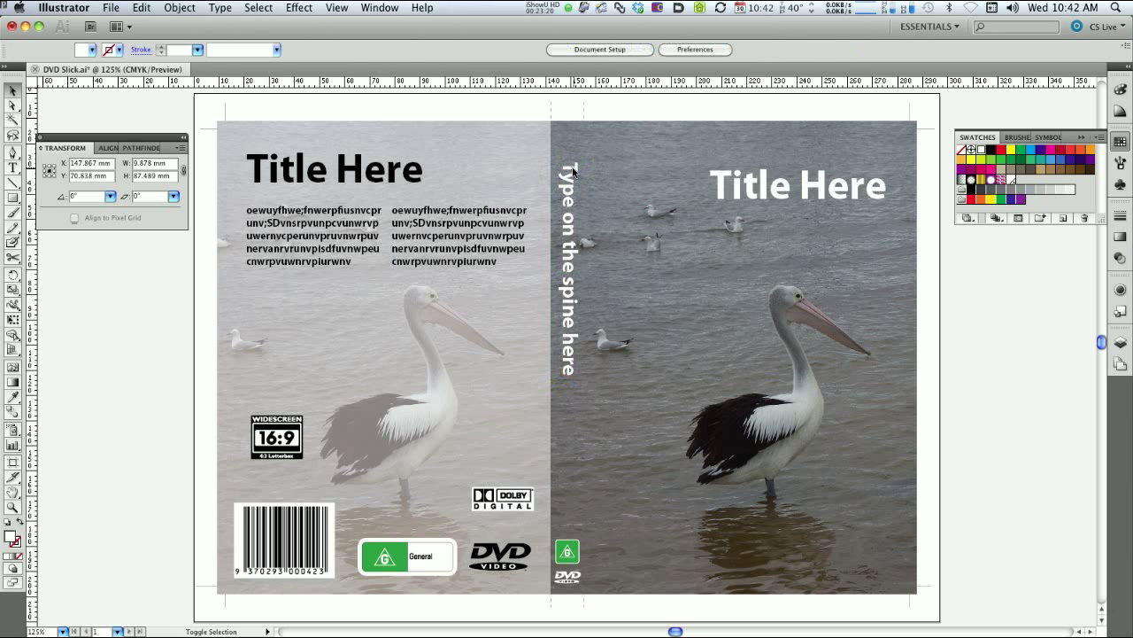
pyautogui.keyDown('shift'); pyautogui.click(568, 219); pyautogui.keyUp('shift')
pyautogui.moveTo(568, 220); pyautogui.dragTo(569, 290)
pyautogui.click(1003, 305)
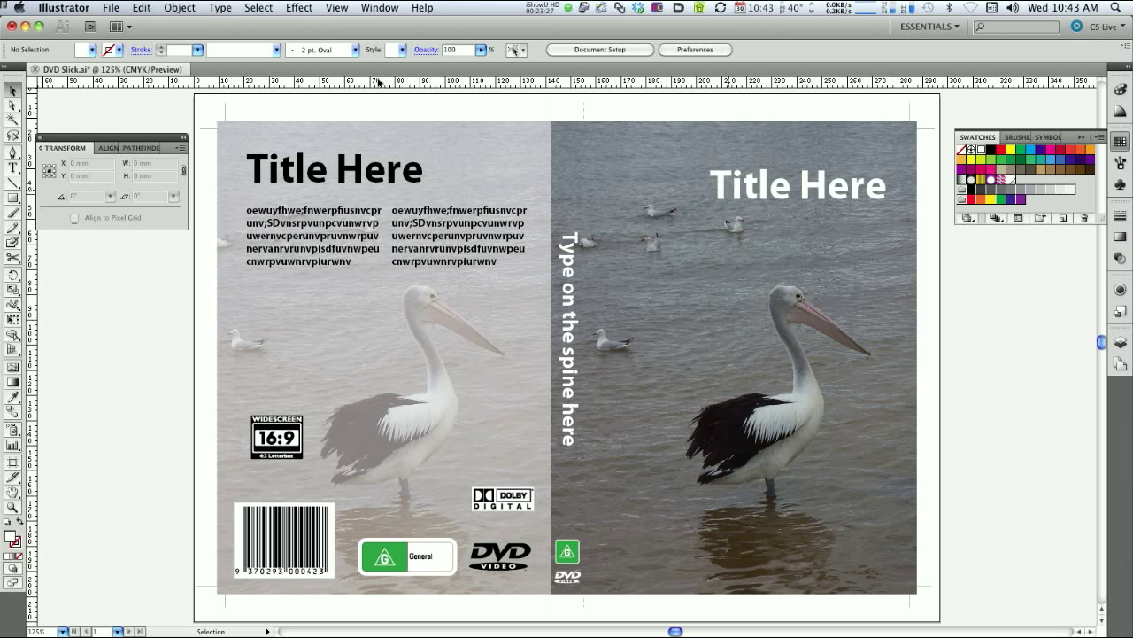
# - Save the DVD slick document
pyautogui.click(112, 8)
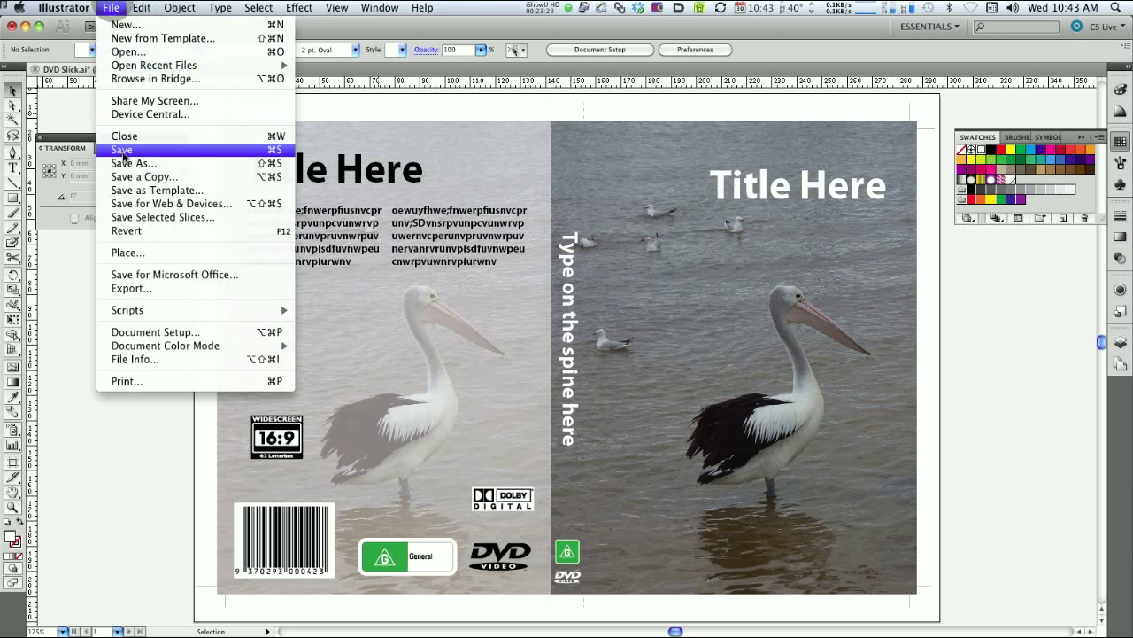
pyautogui.click(124, 147)
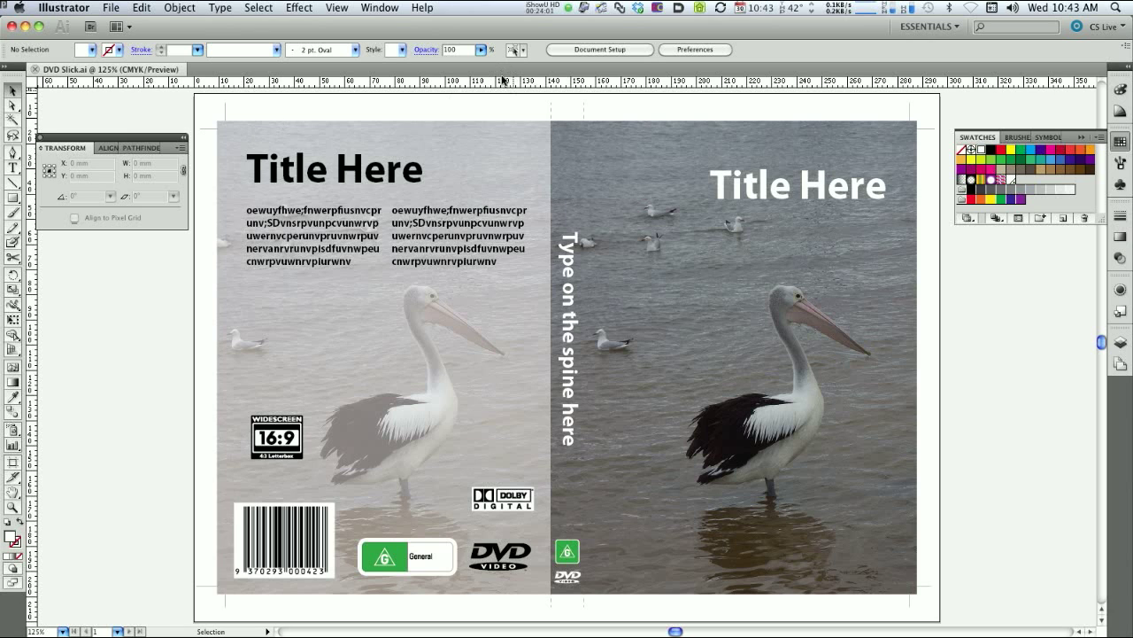
pyautogui.click(345, 7)
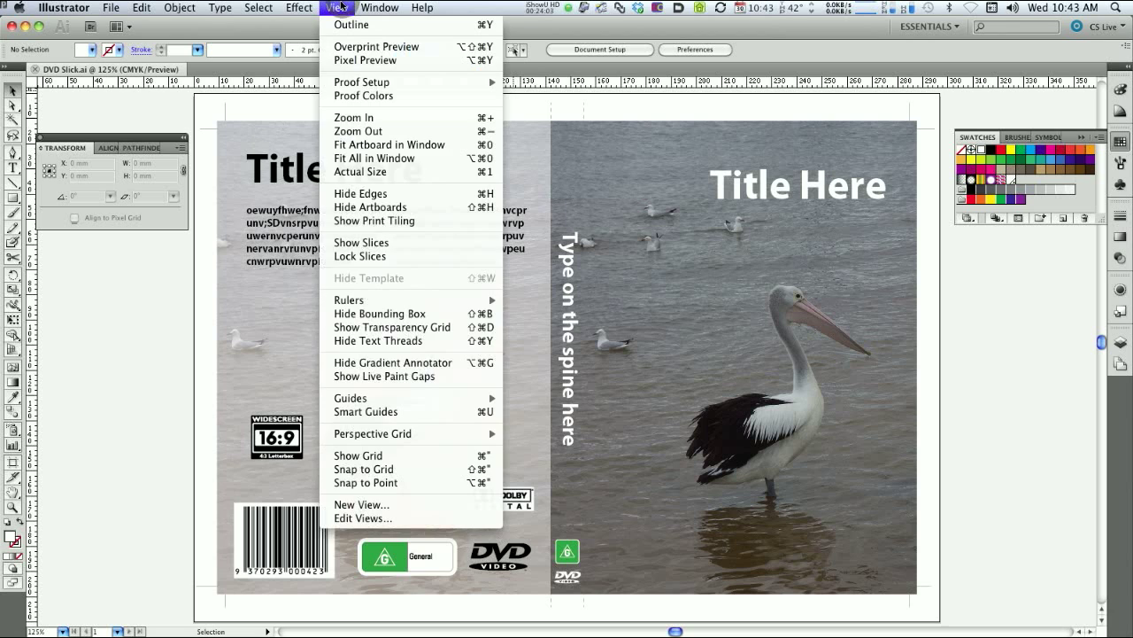
pyautogui.click(341, 7)
# - Hide the Images, Text and Graphics layers and show each one again to review what it contains
pyautogui.press('F7')
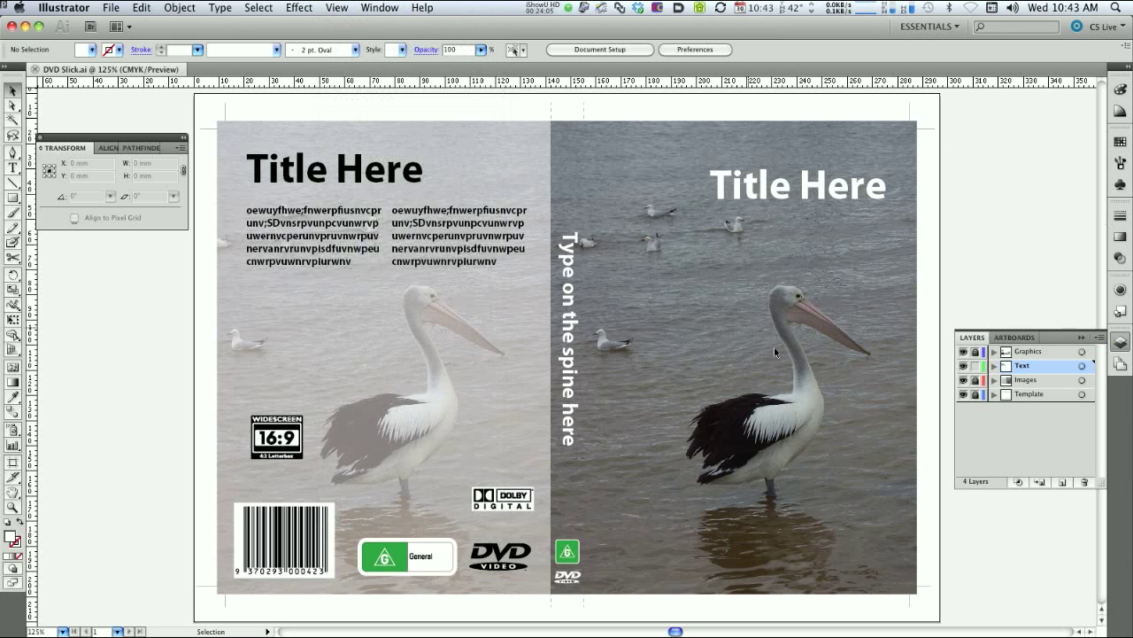
pyautogui.moveTo(963, 379); pyautogui.dragTo(966, 351)
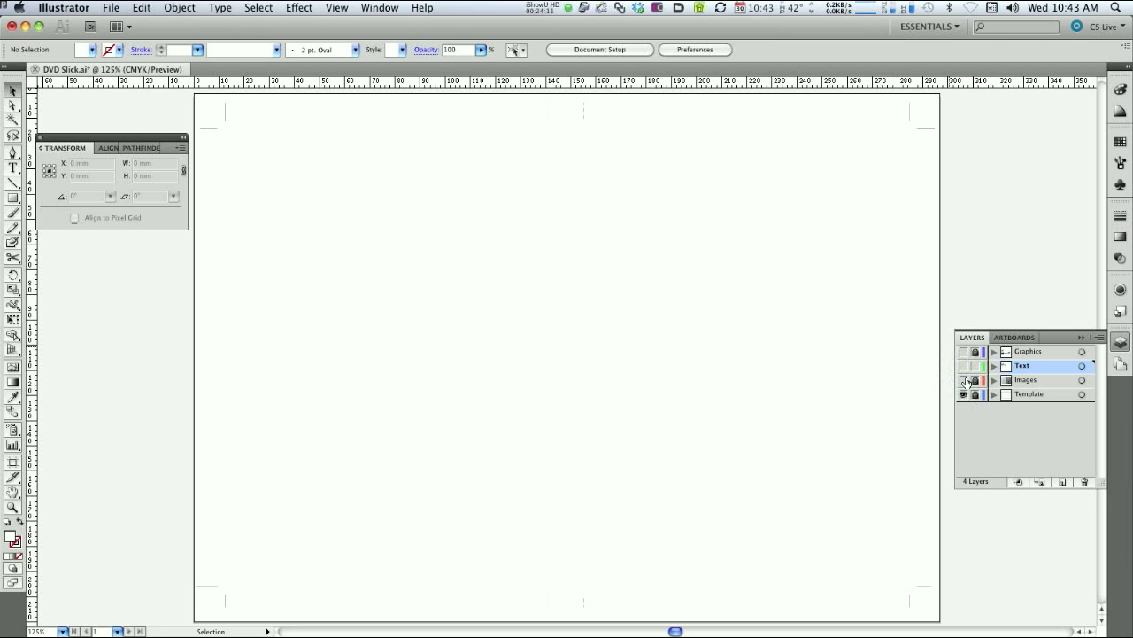
pyautogui.click(964, 381)
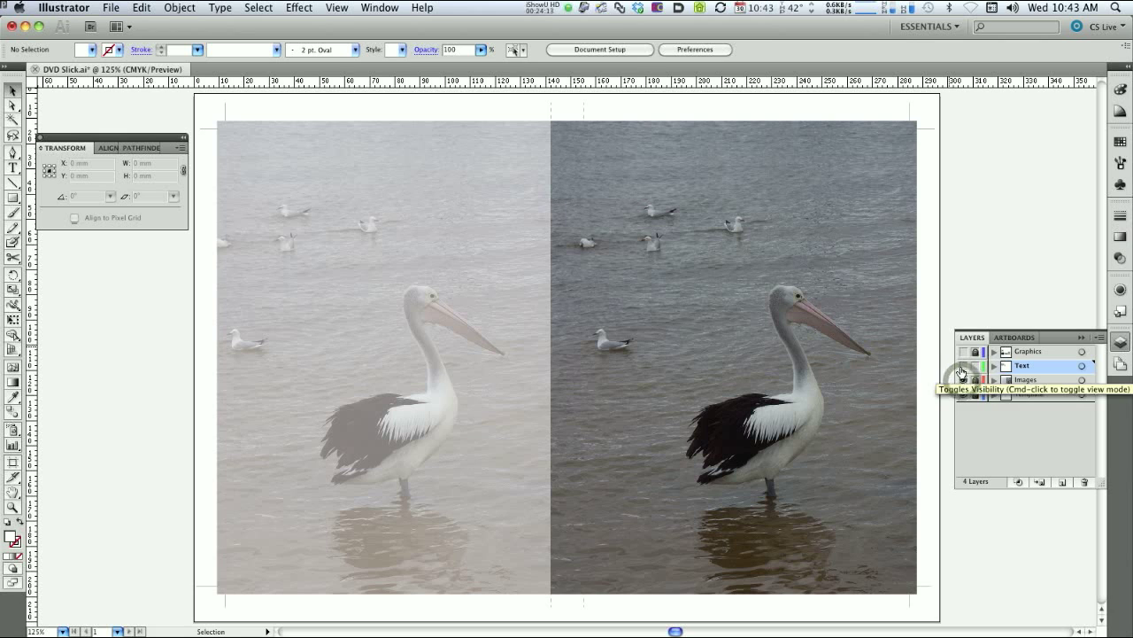
pyautogui.moveTo(963, 366); pyautogui.dragTo(959, 345)
pyautogui.click(964, 351)
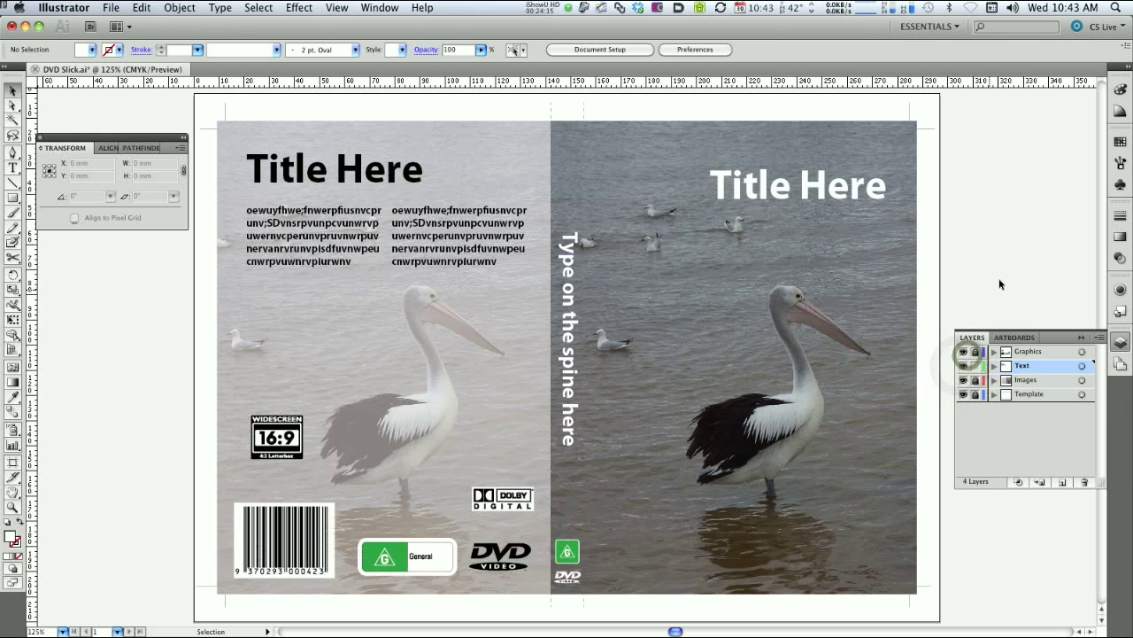